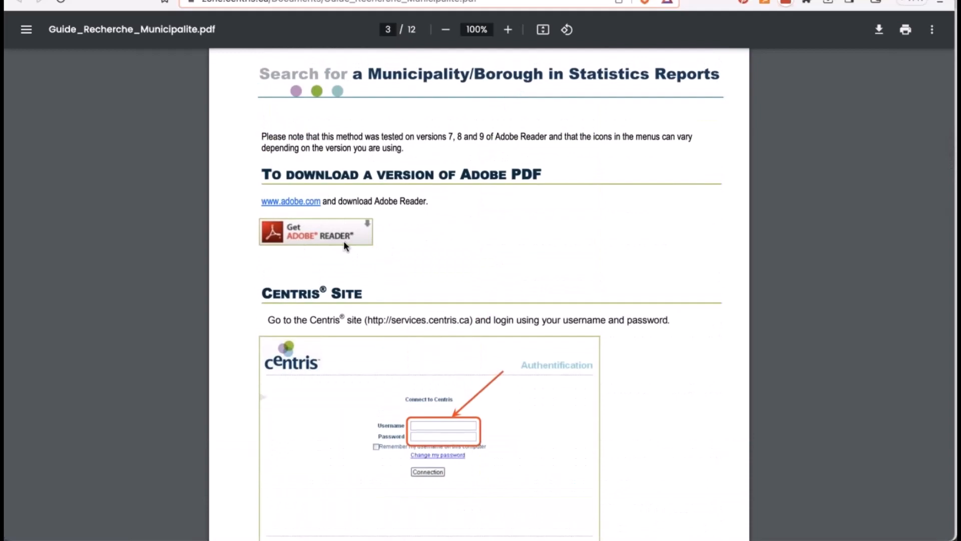
# Step: Skim the guide on searching for a municipality or borough in statistics reports, and return to the Centris Statistics page
pyautogui.scroll(-20, 343, 240)
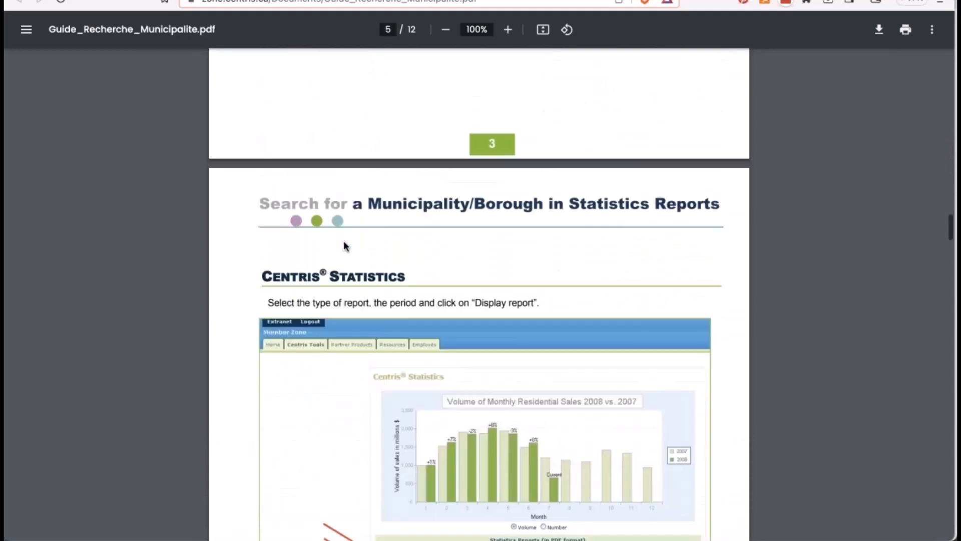
pyautogui.scroll(-10, 343, 241)
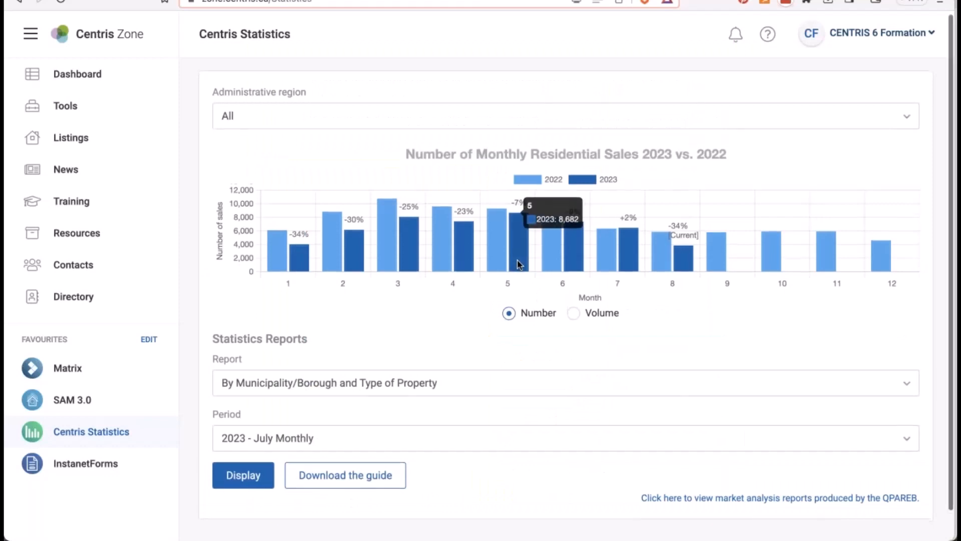
pyautogui.scroll(-1, 517, 259)
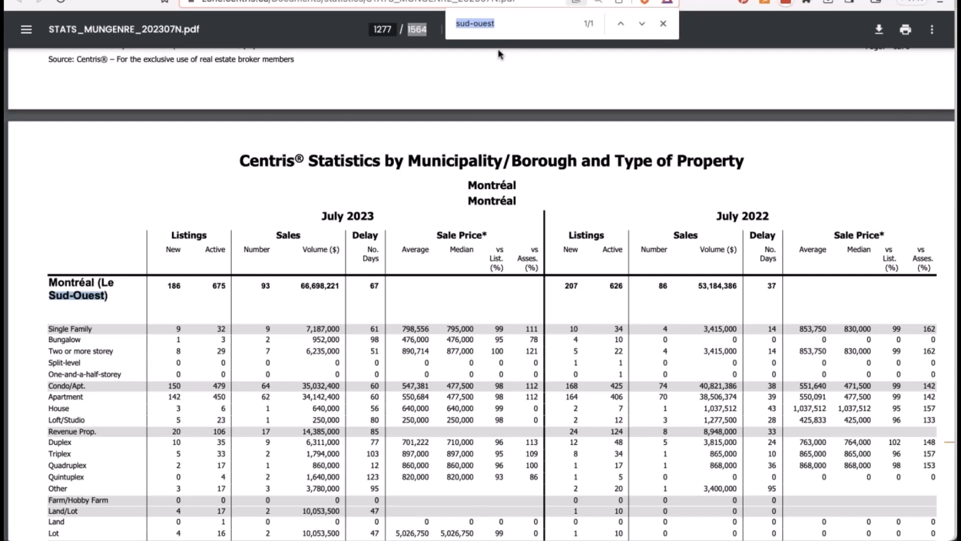
# Step: Examine the July 2023 and July 2022 statistics by property type for Montréal (Le Sud-Ouest), focusing on the sale prices
pyautogui.scroll(-2, 272, 167)
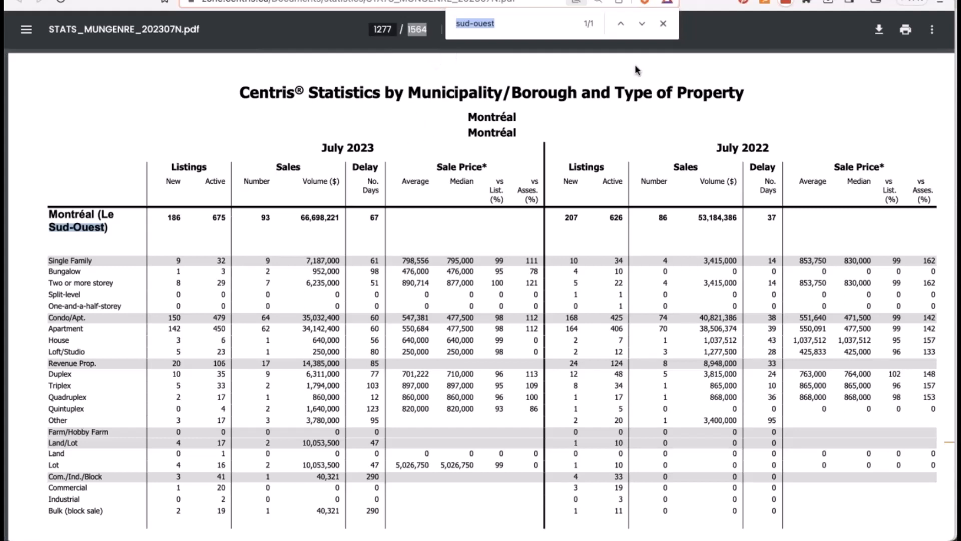
pyautogui.click(663, 24)
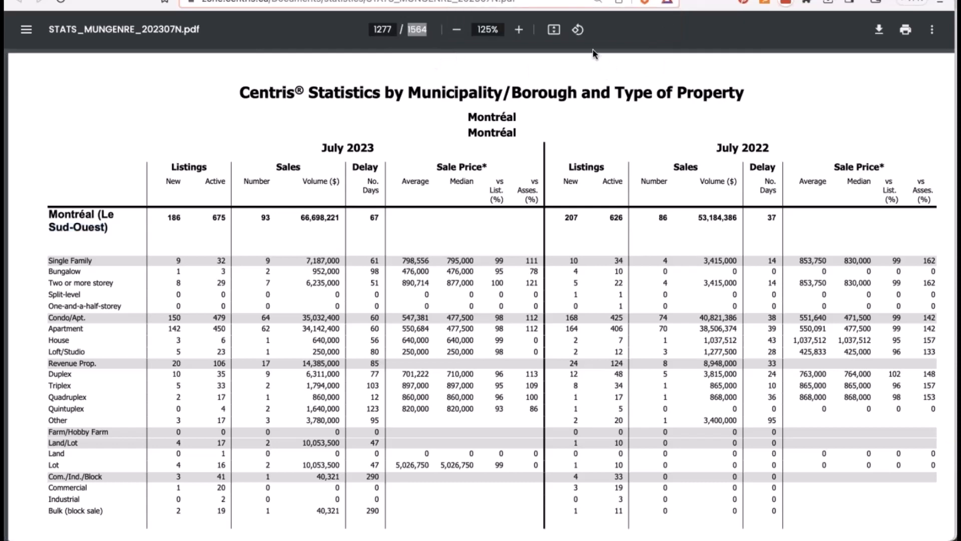
pyautogui.scroll(-3, 666, 344)
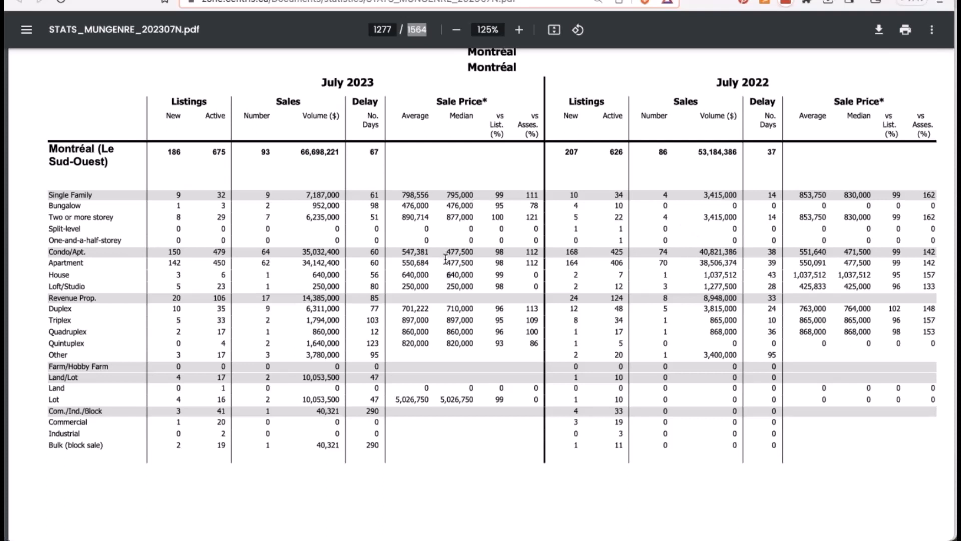
pyautogui.moveTo(447, 261); pyautogui.dragTo(479, 264)
pyautogui.click(505, 263)
pyautogui.moveTo(488, 306); pyautogui.dragTo(368, 232)
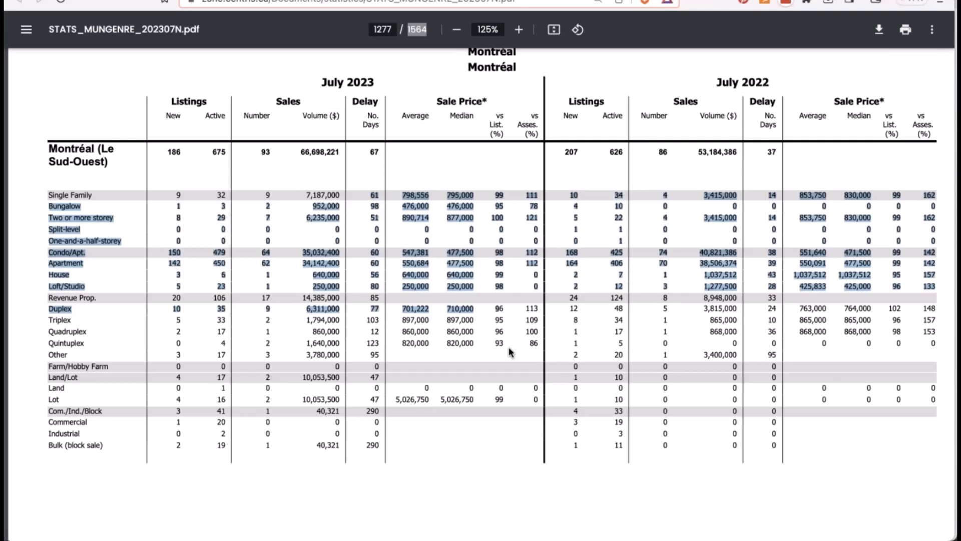
pyautogui.click(484, 242)
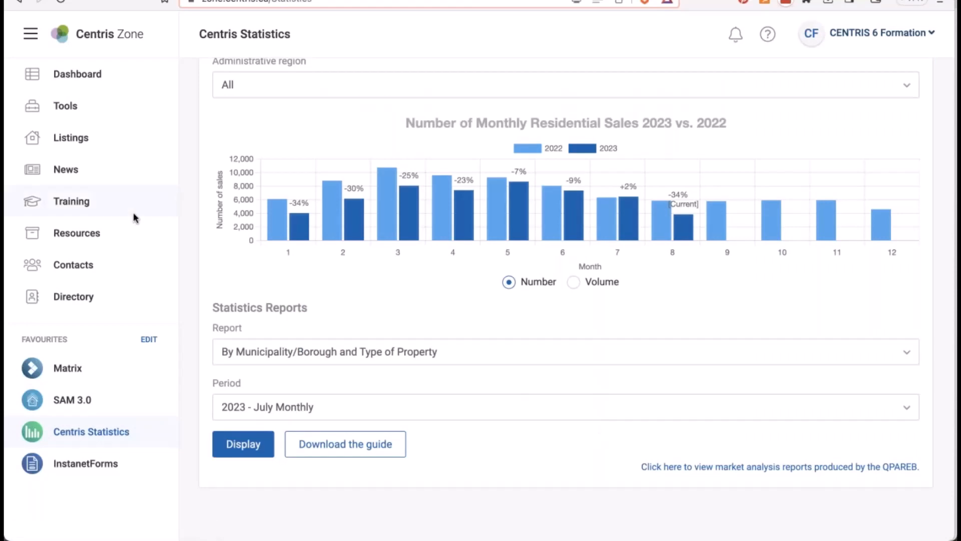
# Step: Access the Centris Statistics tool and display the By Municipality/Borough and Type of Property report for 2023 - July Year-to-Date
pyautogui.click(87, 113)
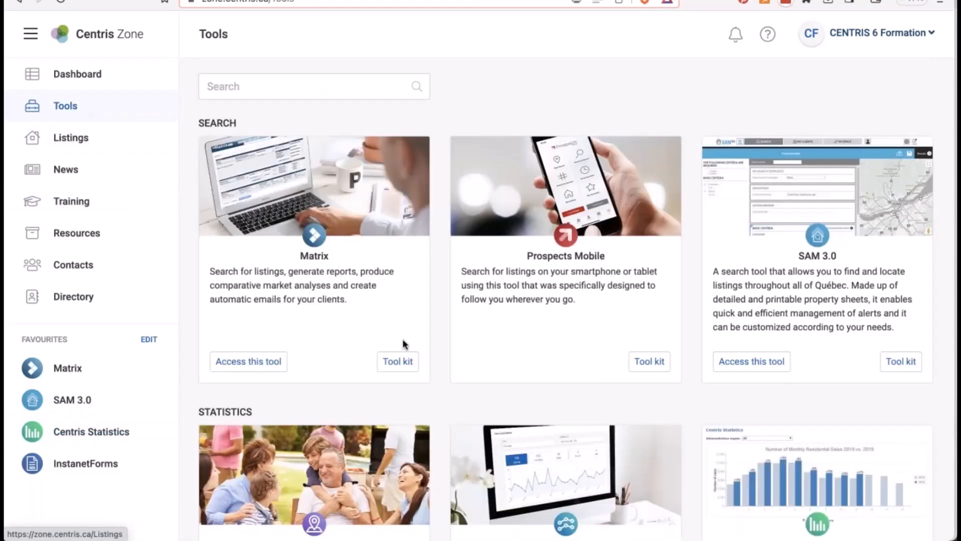
pyautogui.scroll(-6, 403, 341)
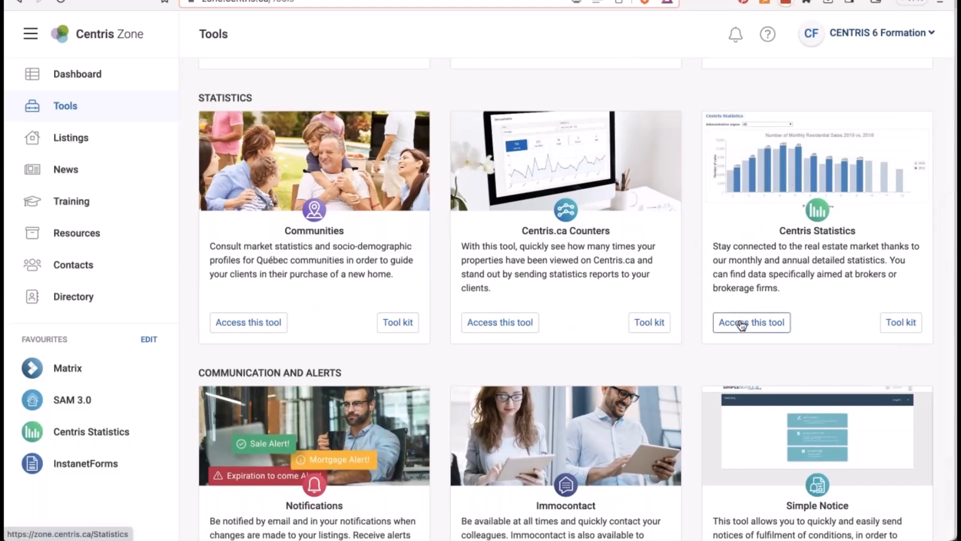
pyautogui.click(741, 326)
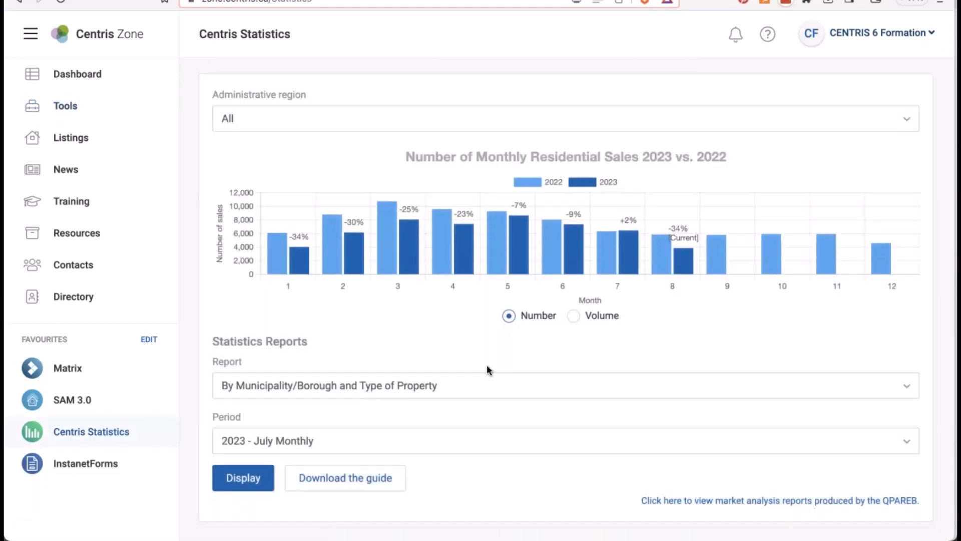
pyautogui.click(344, 445)
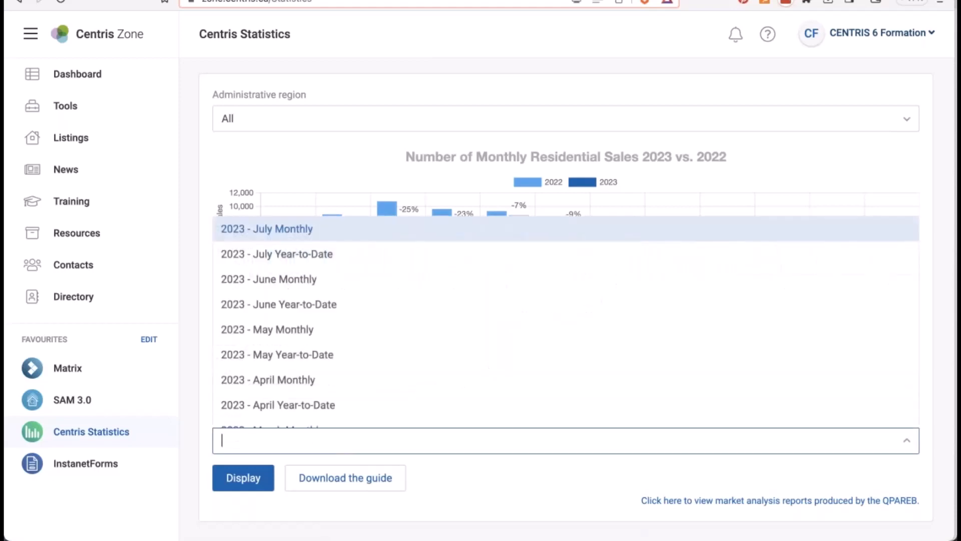
pyautogui.click(348, 258)
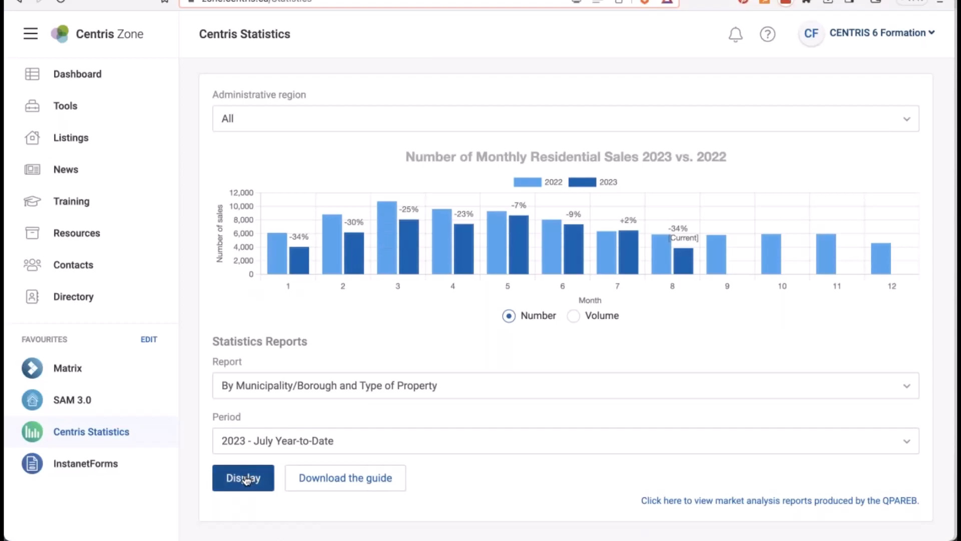
pyautogui.click(245, 479)
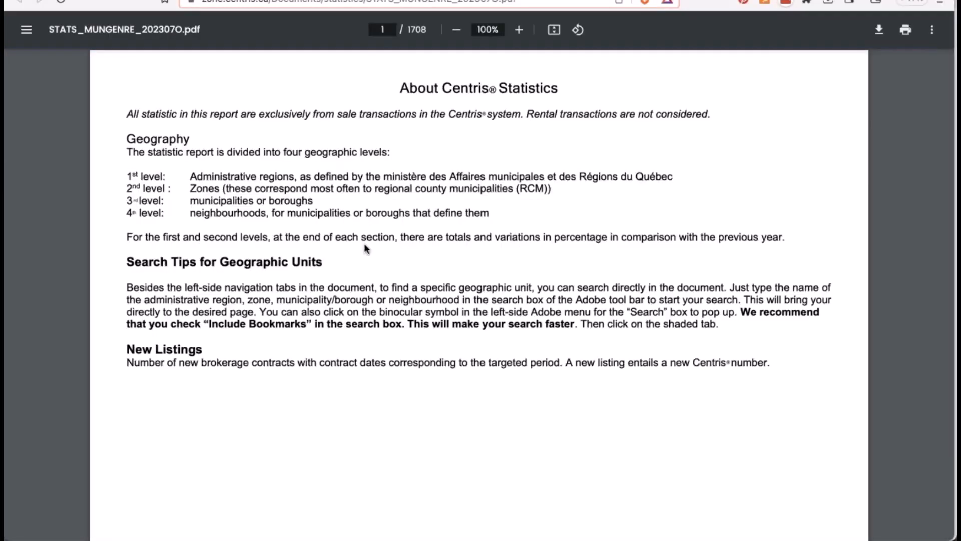
# Step: Find "sud-ouest" in the year-to-date report and examine the borough's January - July statistics at 125% zoom
pyautogui.hotkey('ctrl', 'f')
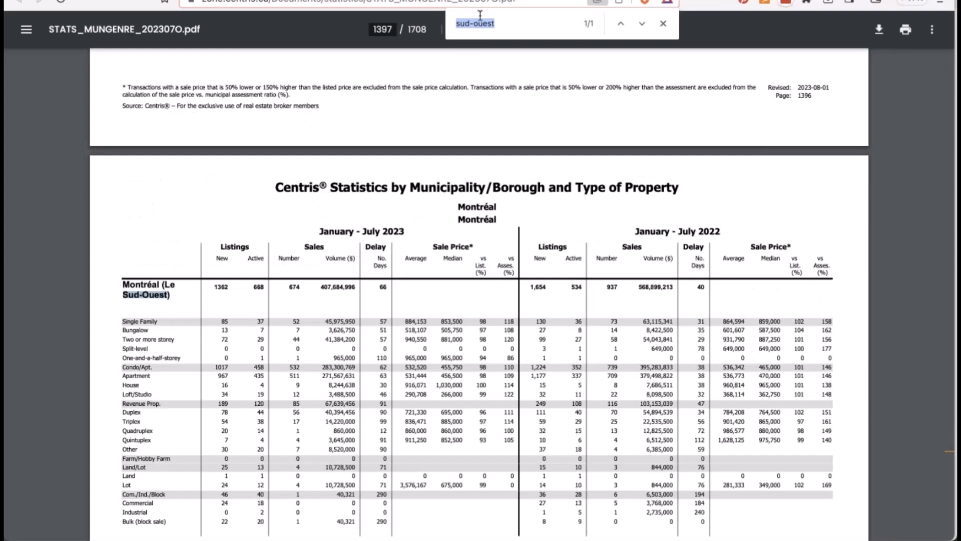
pyautogui.click(26, 29)
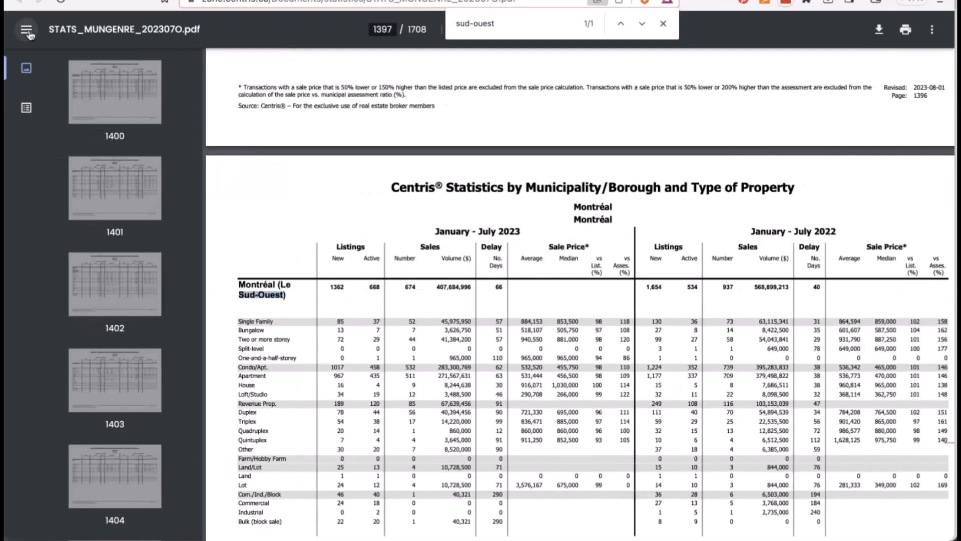
pyautogui.scroll(-6, 140, 407)
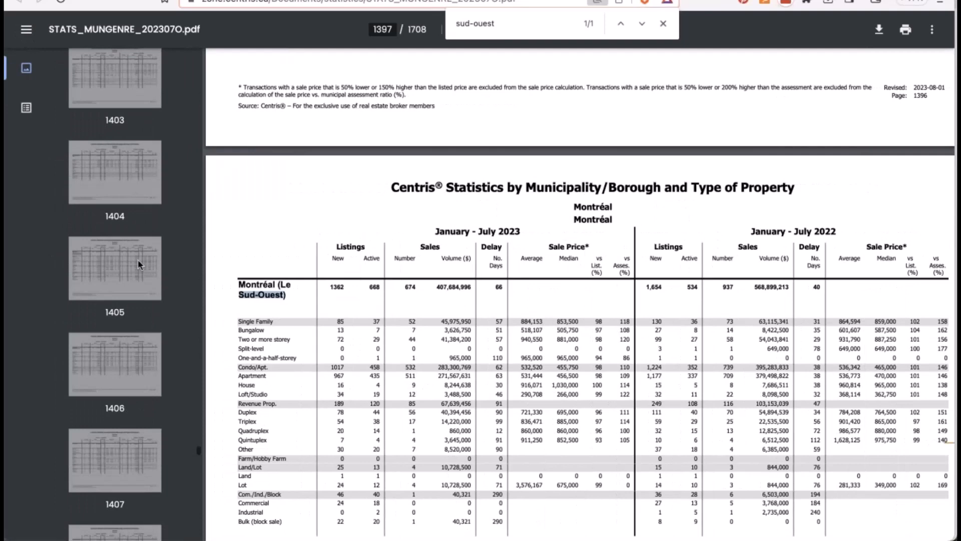
pyautogui.click(26, 29)
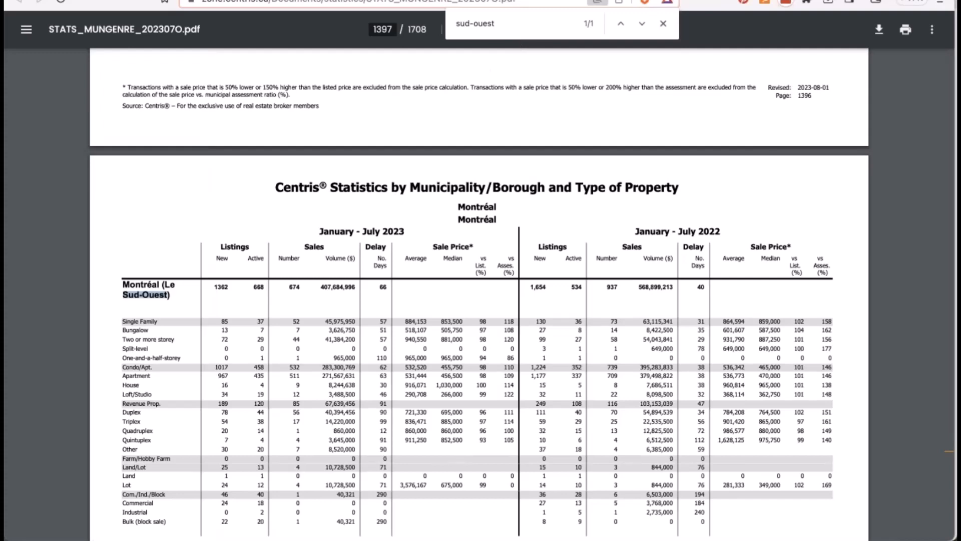
pyautogui.scroll(-2, 479, 293)
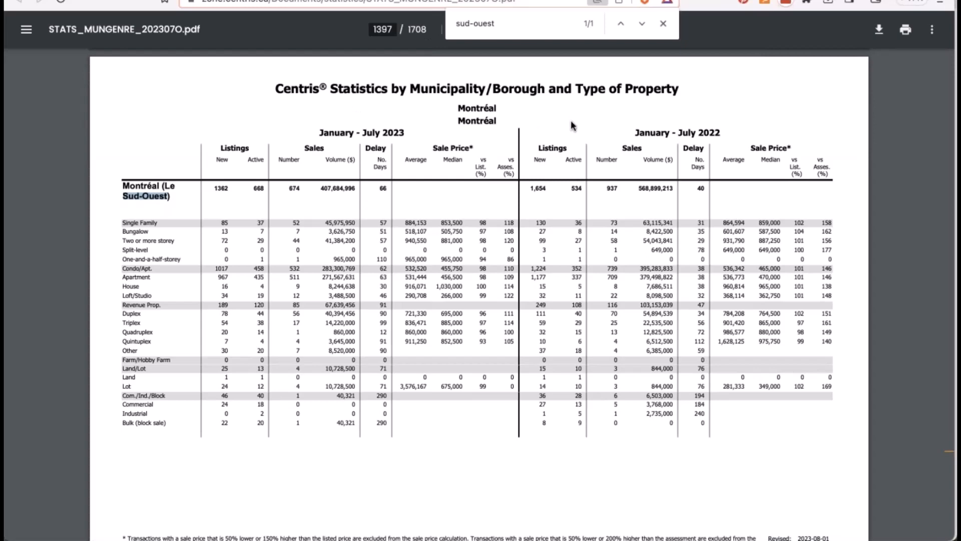
pyautogui.click(662, 23)
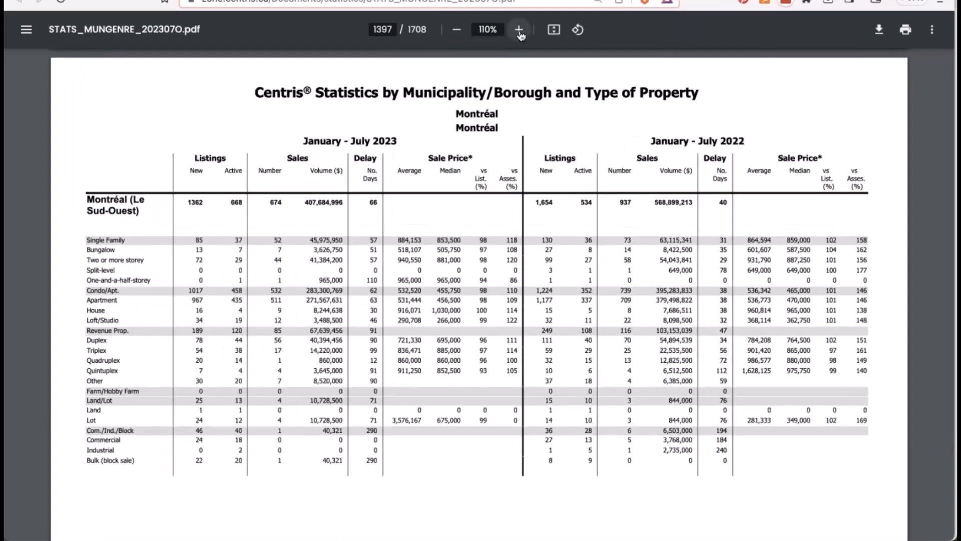
pyautogui.click(519, 30)
pyautogui.scroll(-1, 544, 277)
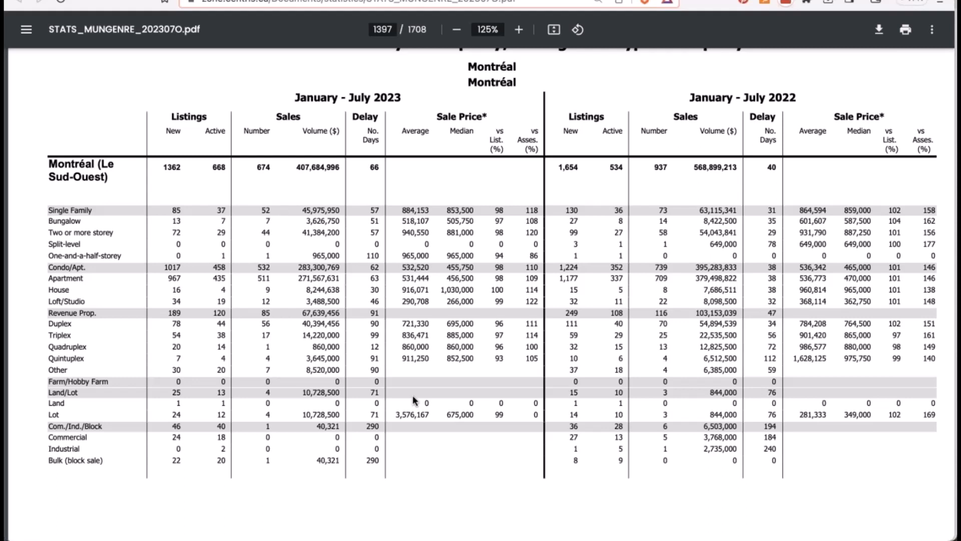
# Step: Return to Centris Statistics and browse the available report periods back through 2022 without changing the selection
pyautogui.click(200, 1)
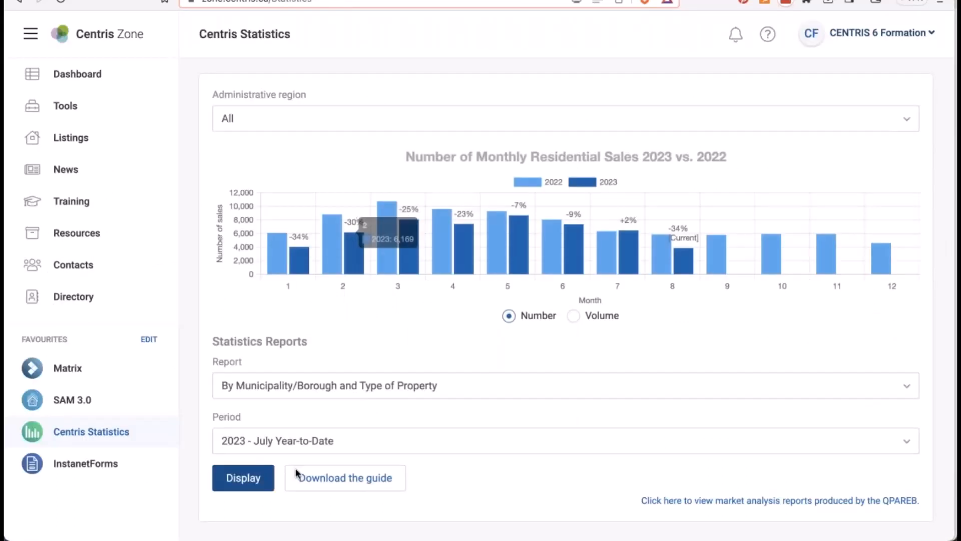
pyautogui.click(299, 441)
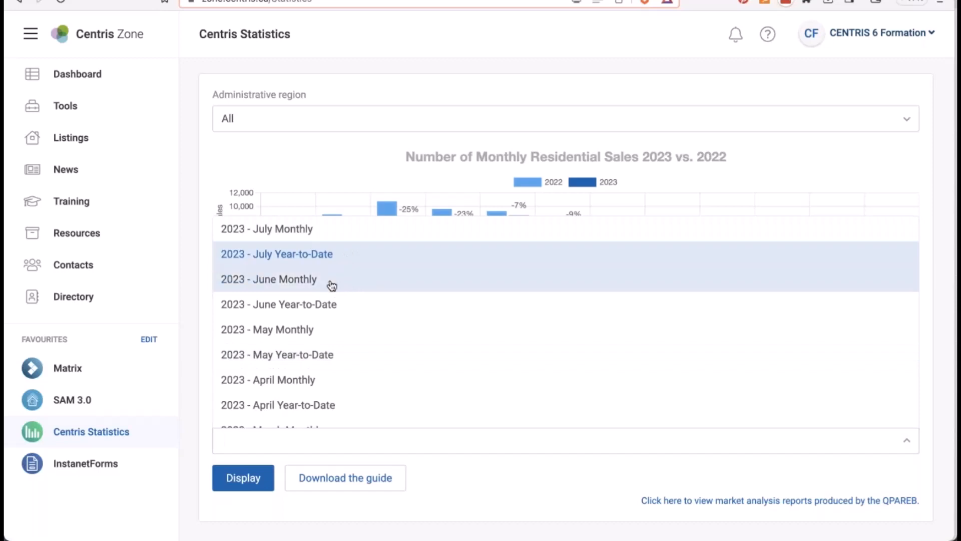
pyautogui.scroll(-3, 333, 282)
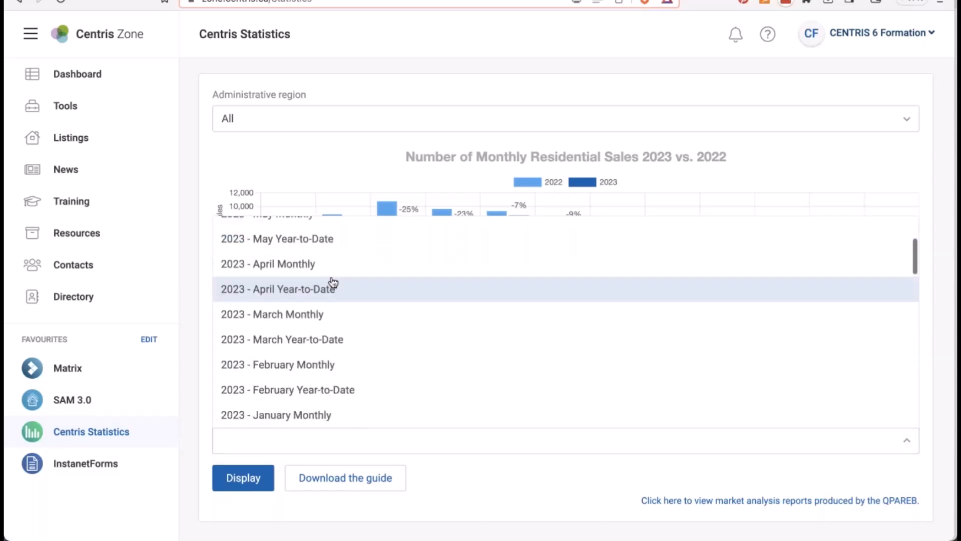
pyautogui.scroll(-3, 333, 282)
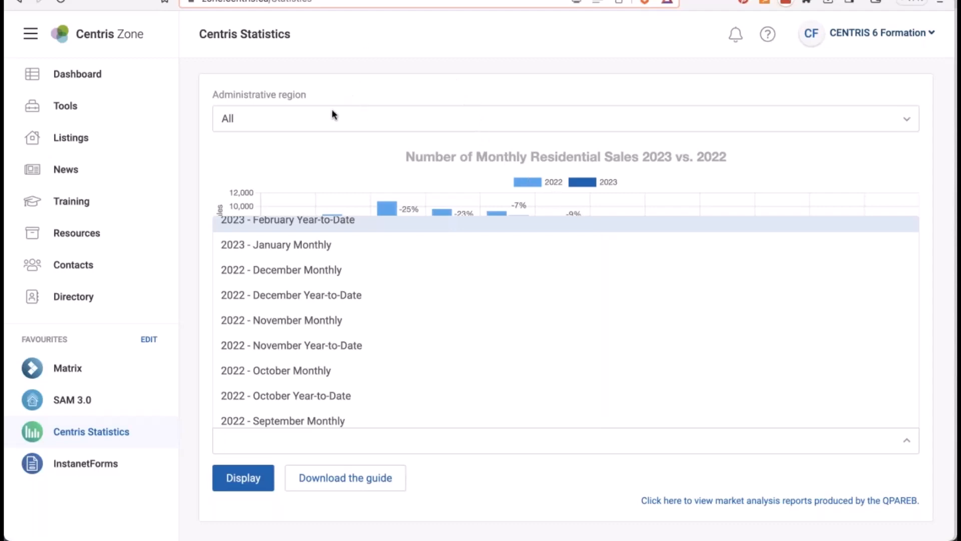
pyautogui.click(324, 157)
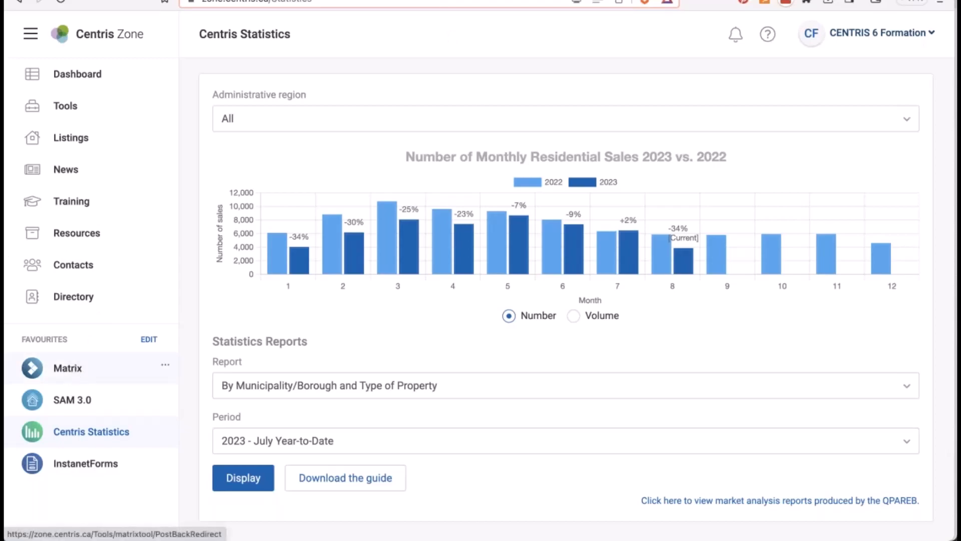
# Step: Open Matrix, dismissing its news announcements, and switch the interface language to English
pyautogui.click(75, 369)
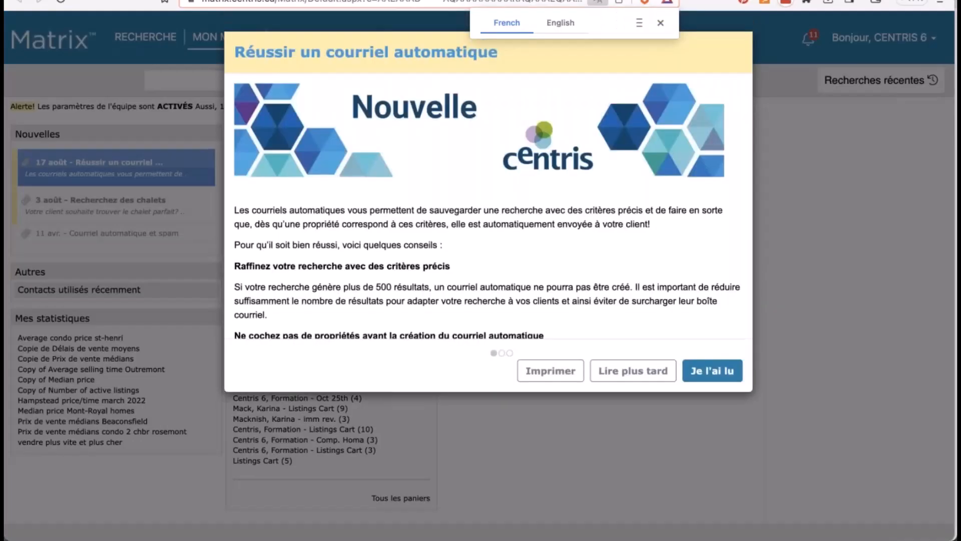
pyautogui.click(708, 372)
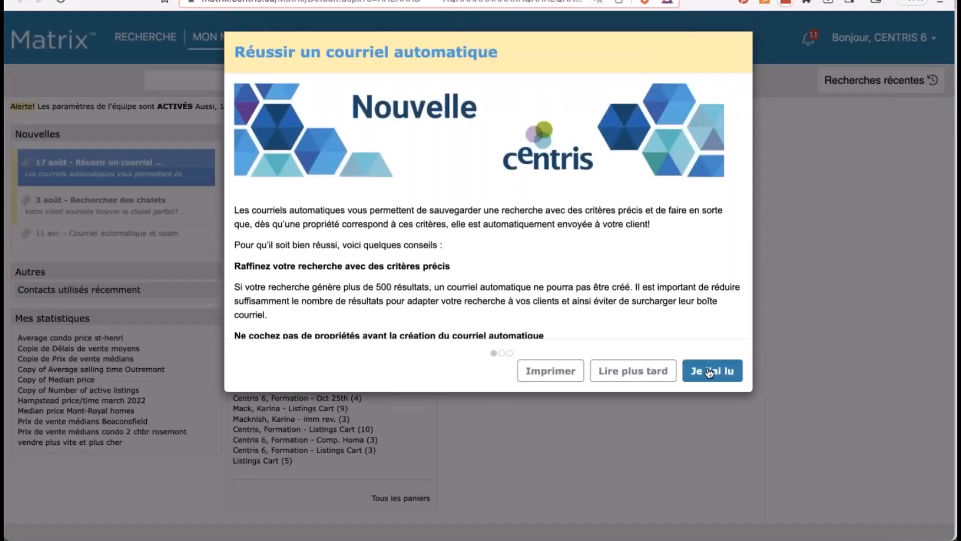
pyautogui.click(643, 371)
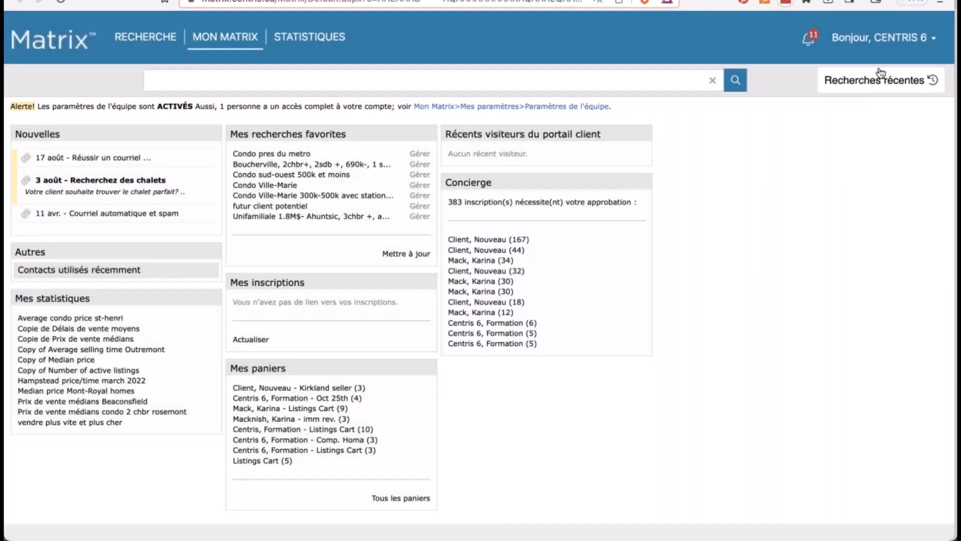
pyautogui.click(877, 40)
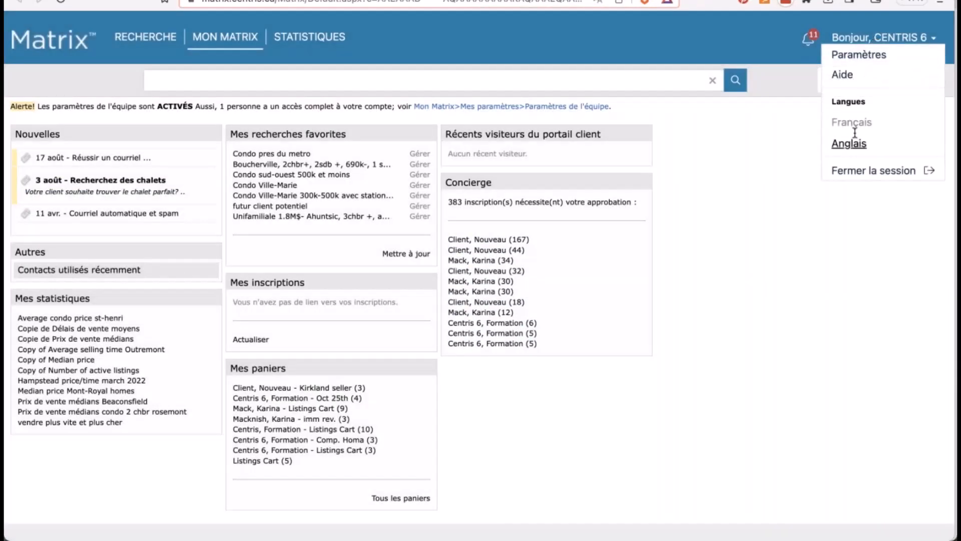
pyautogui.click(848, 145)
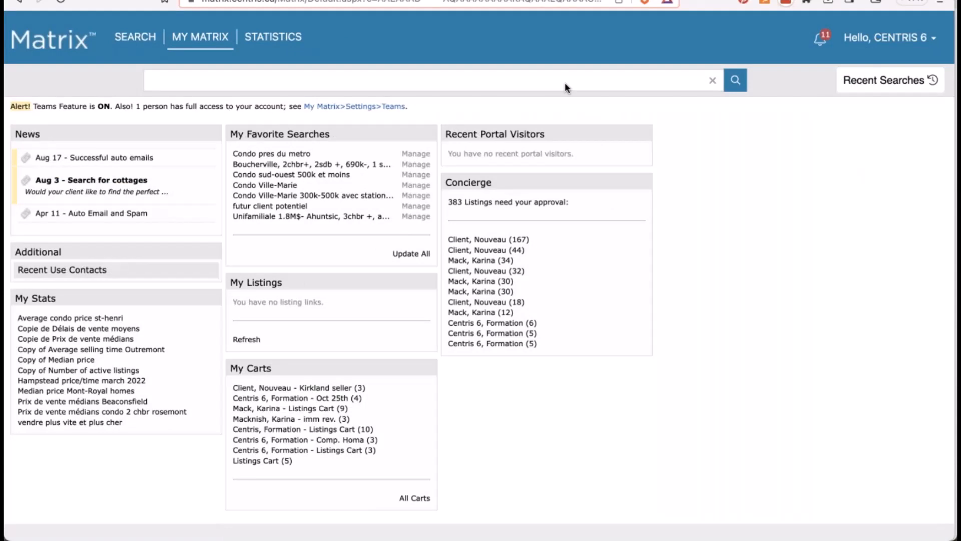
# Step: Open the Matrix statistics guide and skim its first page on variation rates and seasonality
pyautogui.moveTo(263, 41)
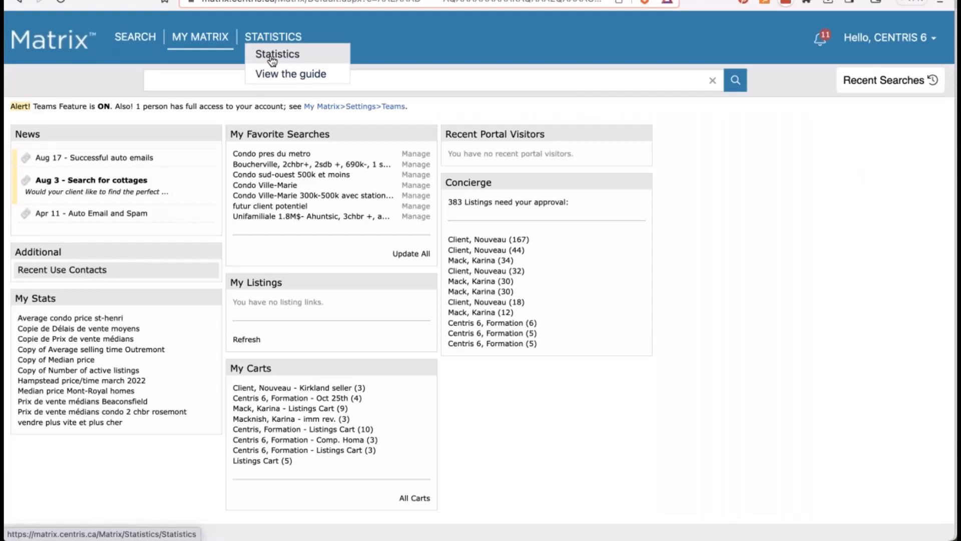
pyautogui.click(268, 74)
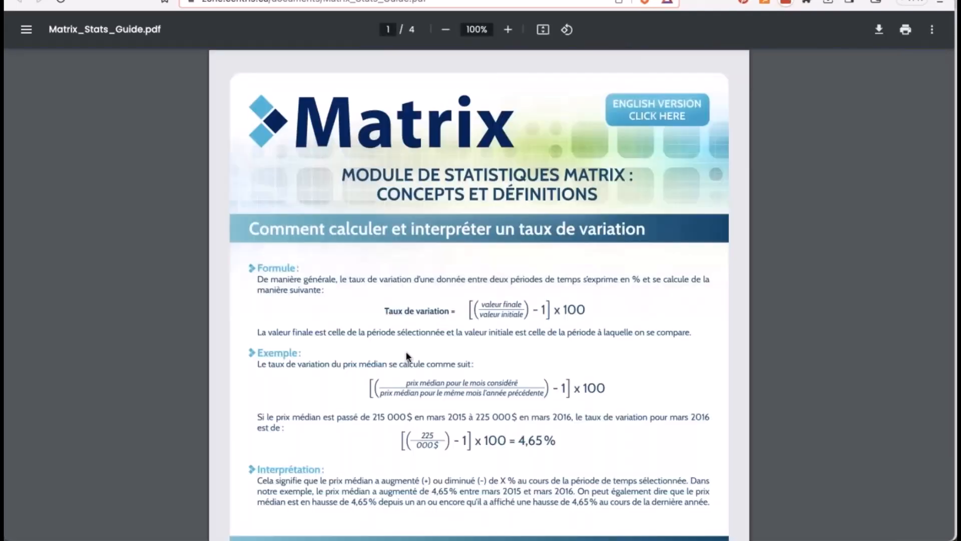
pyautogui.scroll(-5, 407, 356)
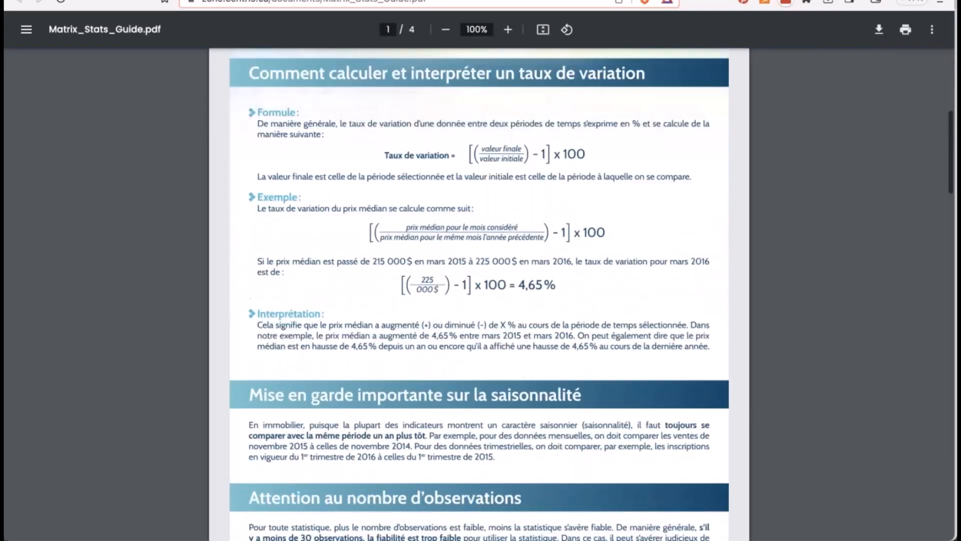
pyautogui.scroll(4, 484, 265)
pyautogui.scroll(1, 657, 175)
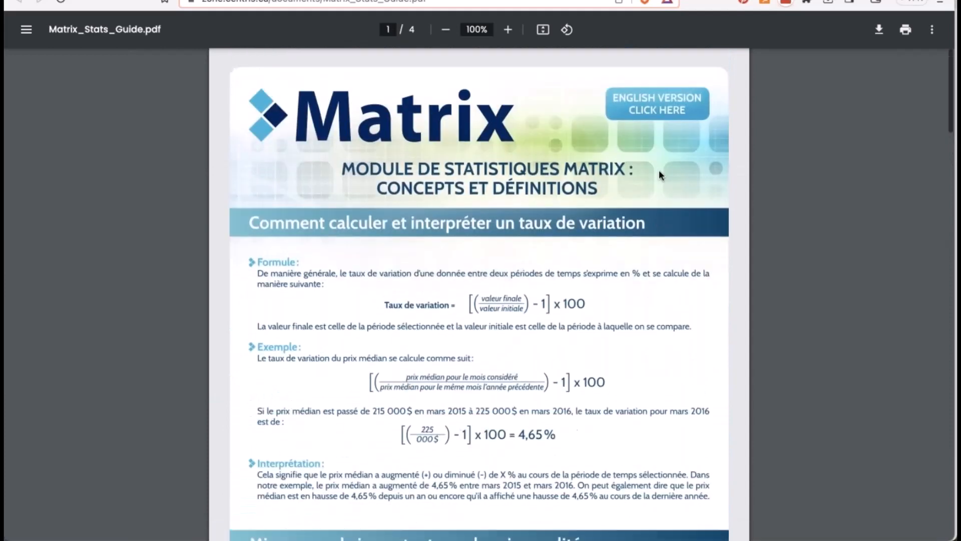
# Step: Switch the Matrix statistics guide to its English version and read the rate of change, seasonality, number-of-results and definitions sections
pyautogui.click(662, 115)
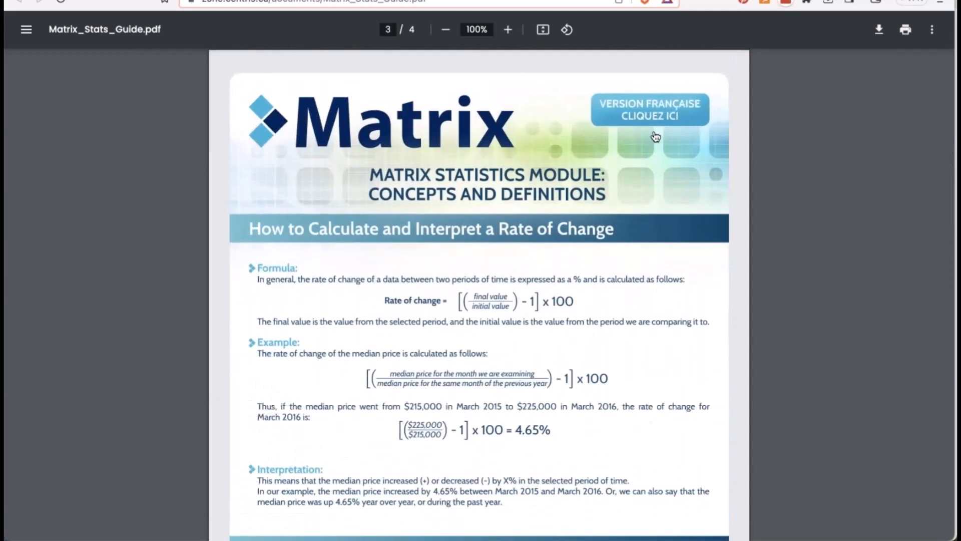
pyautogui.scroll(-1, 654, 136)
pyautogui.scroll(-1, 556, 397)
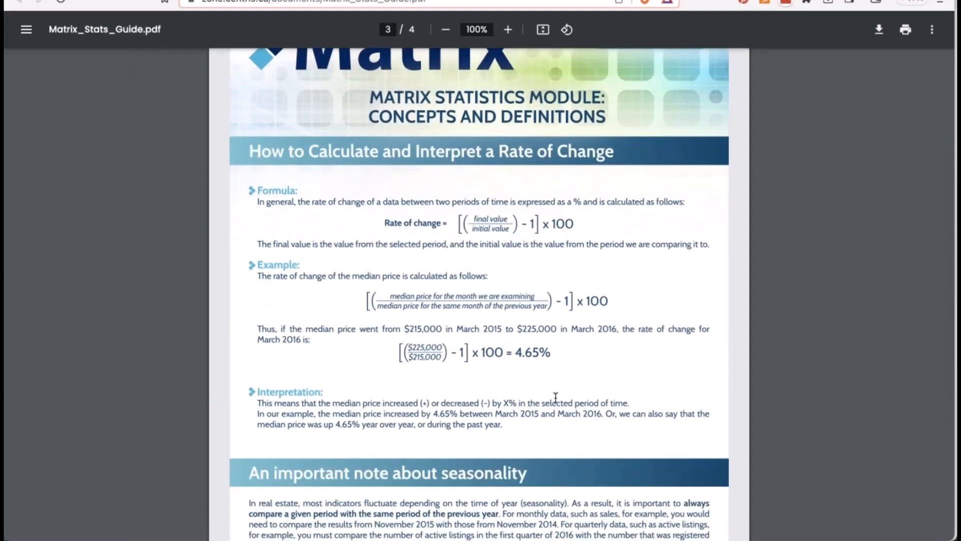
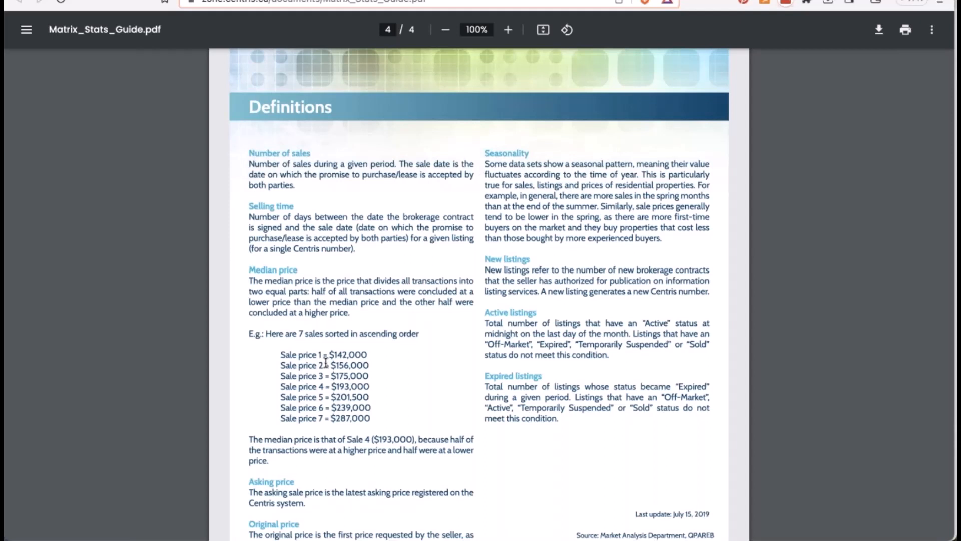
pyautogui.scroll(-1, 326, 362)
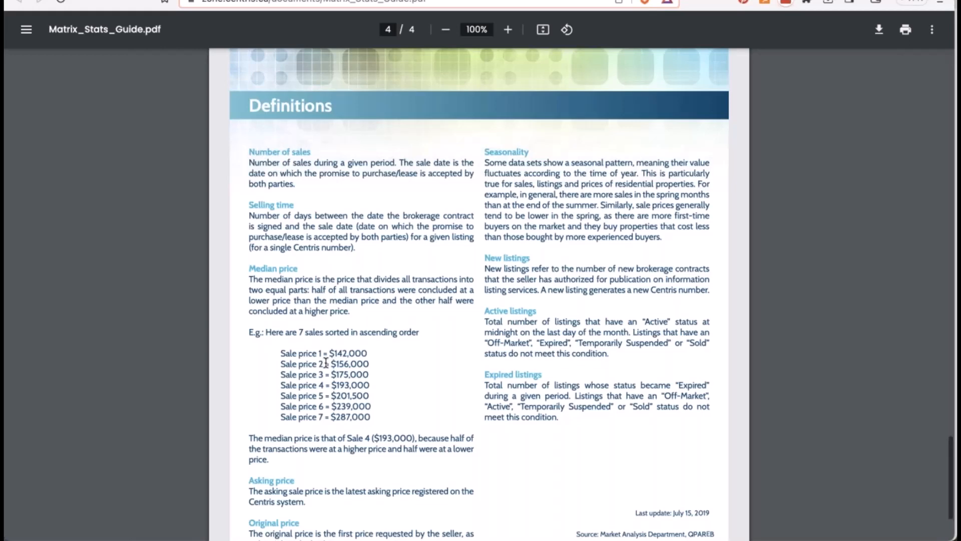
pyautogui.scroll(-2, 326, 361)
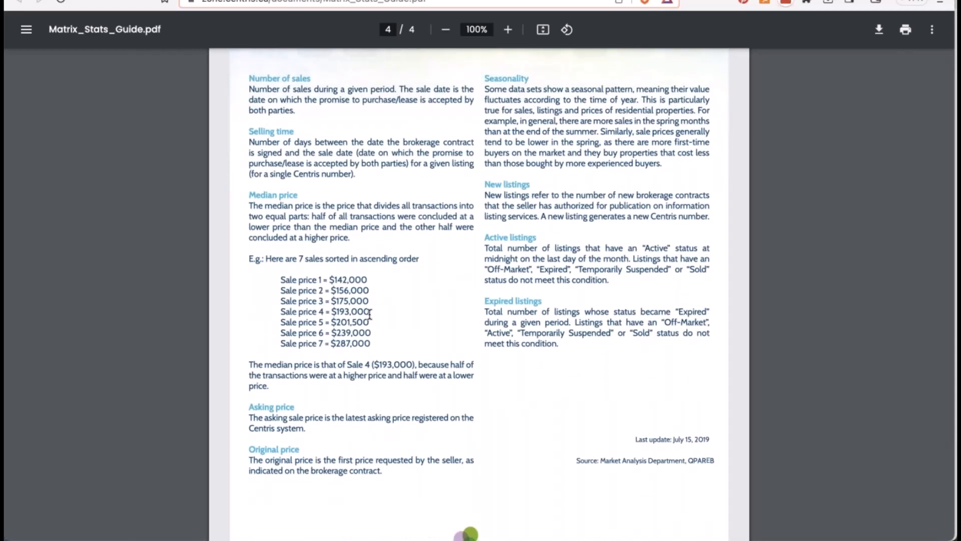
pyautogui.scroll(-2, 369, 314)
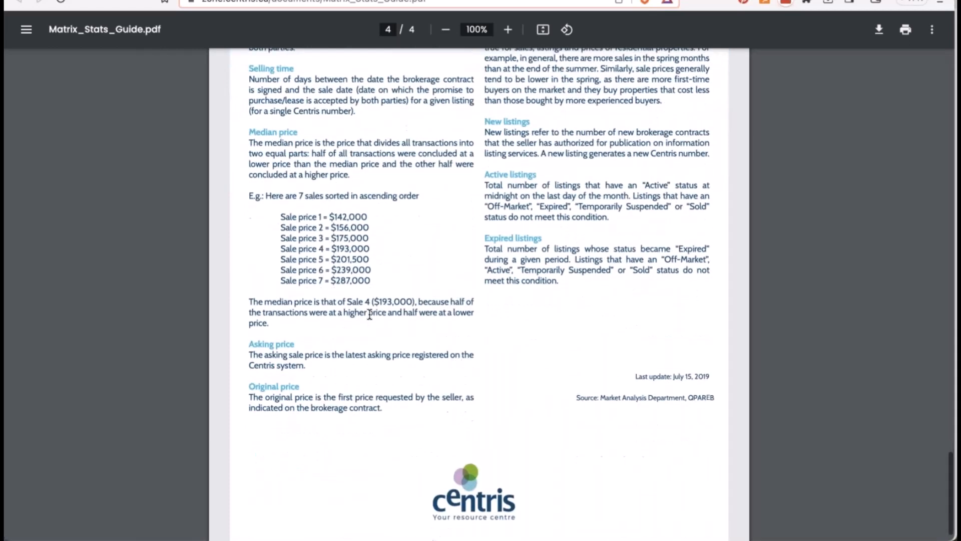
pyautogui.scroll(3, 370, 314)
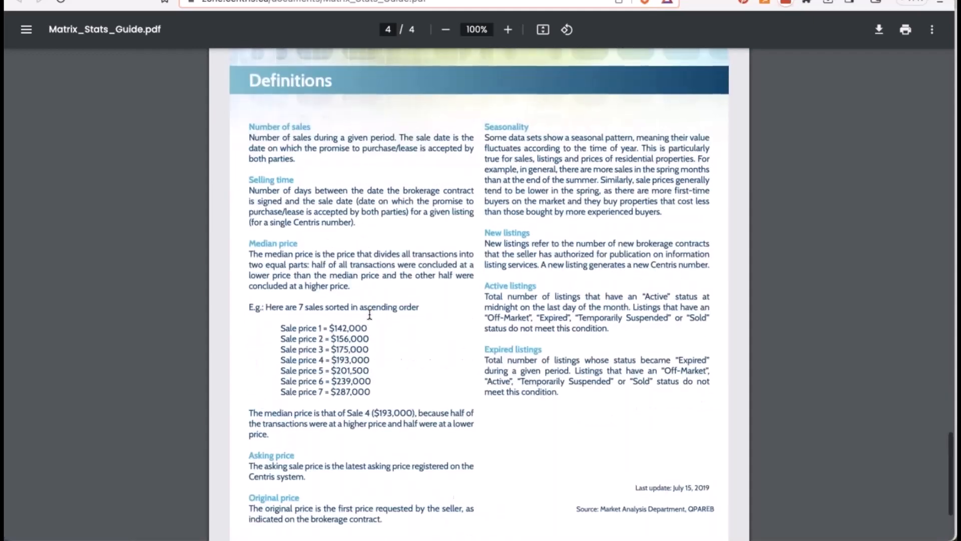
pyautogui.scroll(10, 370, 314)
pyautogui.scroll(2, 370, 314)
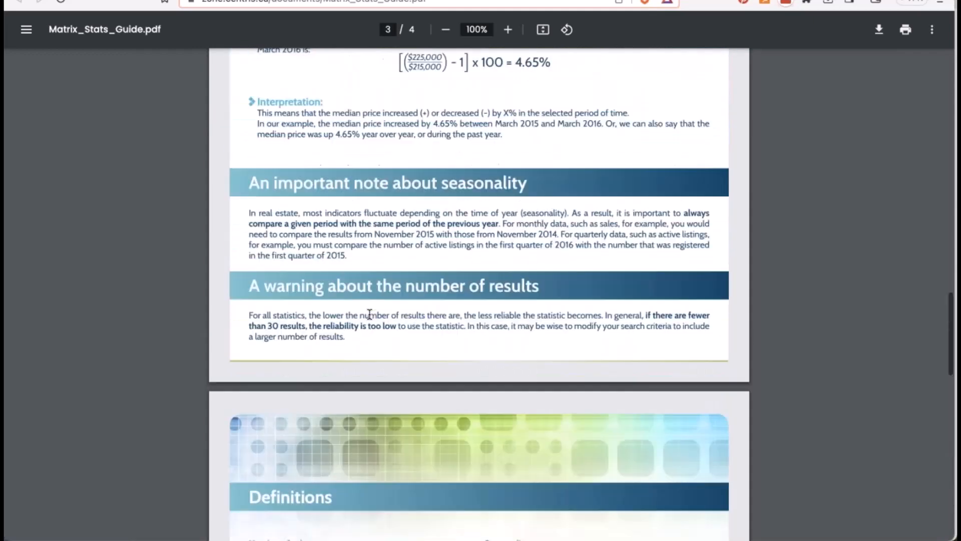
pyautogui.scroll(13, 254, 270)
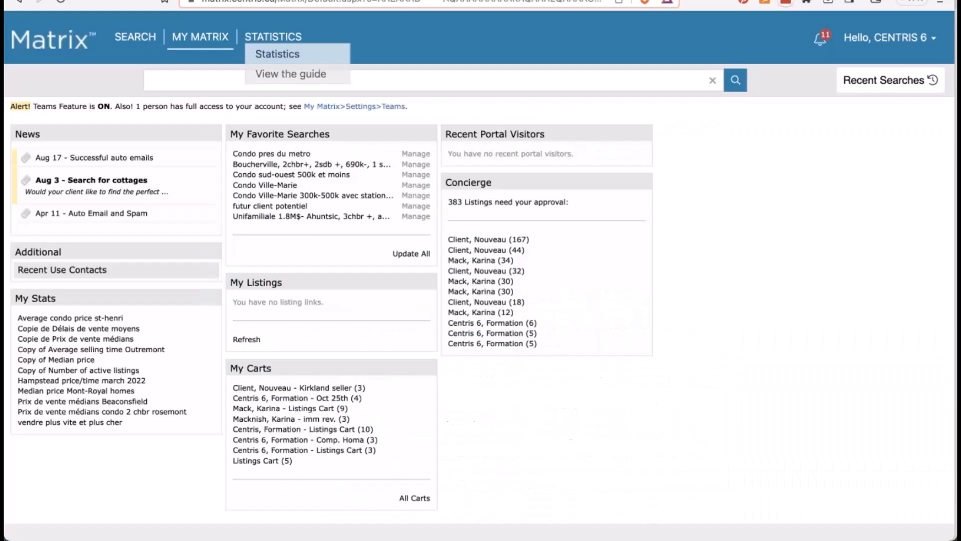
# Step: Open the Matrix statistics module, check the Le Sud-Ouest heading in the year-to-date PDF report, and return to Matrix
pyautogui.click(283, 55)
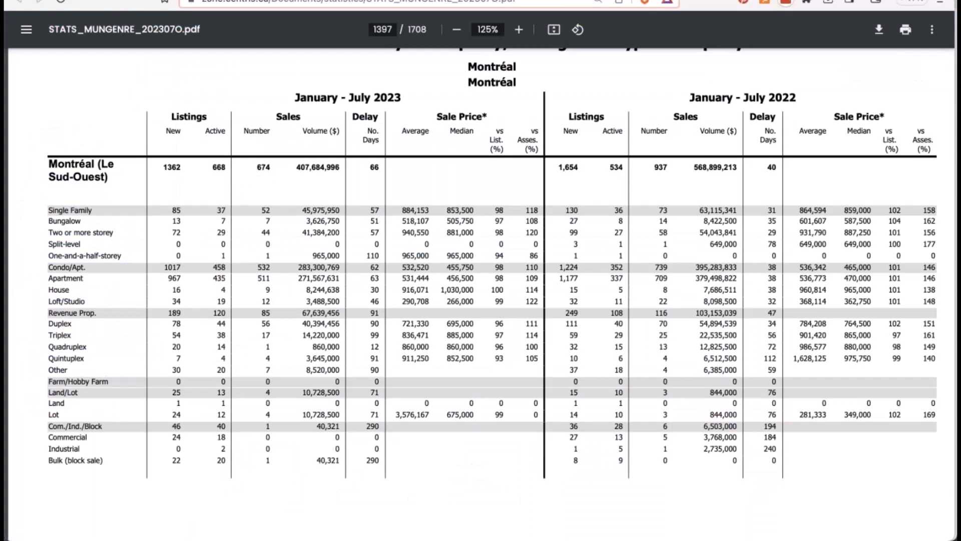
pyautogui.moveTo(114, 179); pyautogui.dragTo(45, 159)
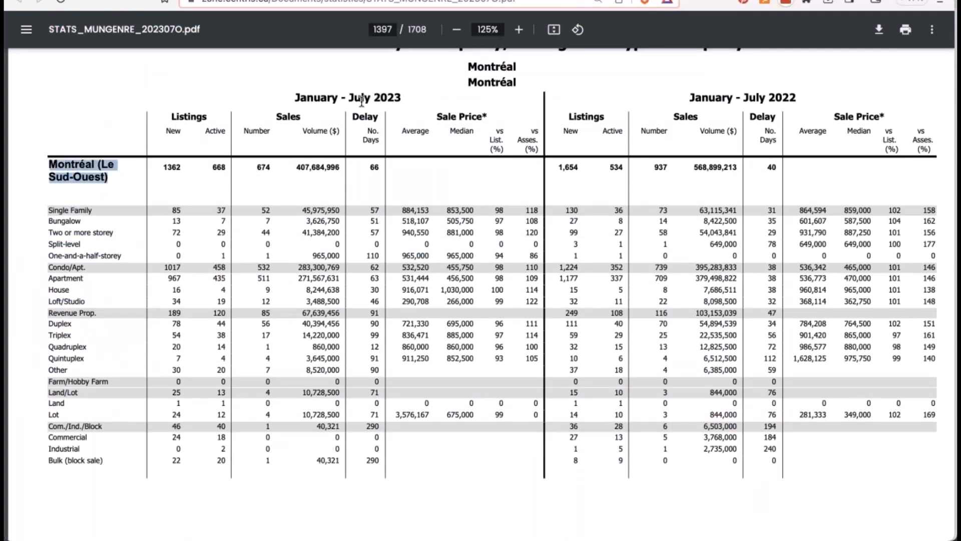
pyautogui.click(280, 1)
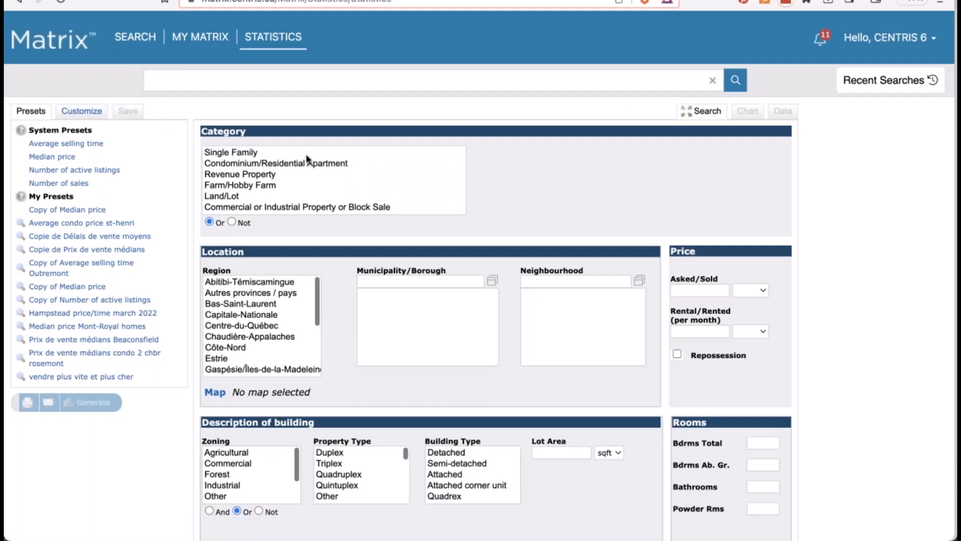
# Step: Set the statistics criteria to Condominium/Residential Apartment in the Montréal region, borough Montréal (Le Sud-Ouest)
pyautogui.click(275, 151)
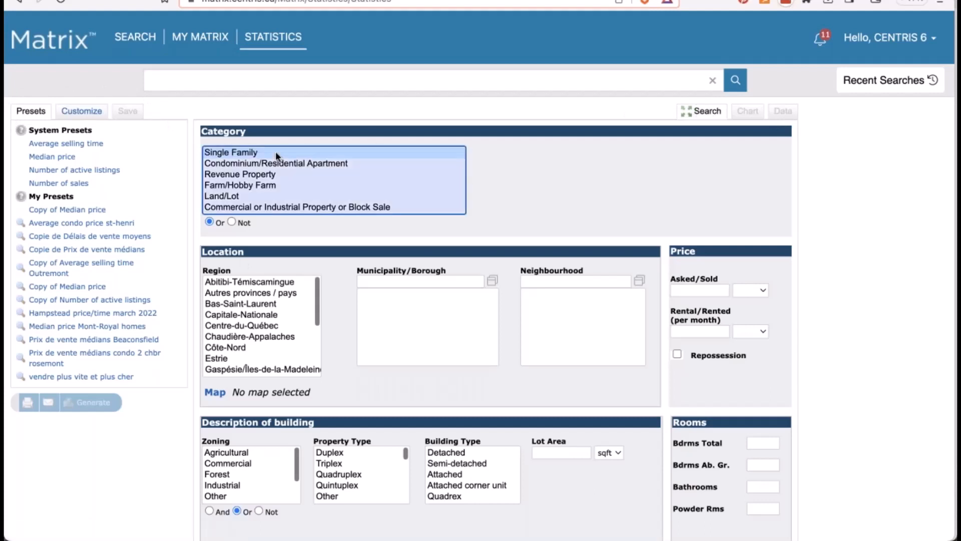
pyautogui.click(271, 162)
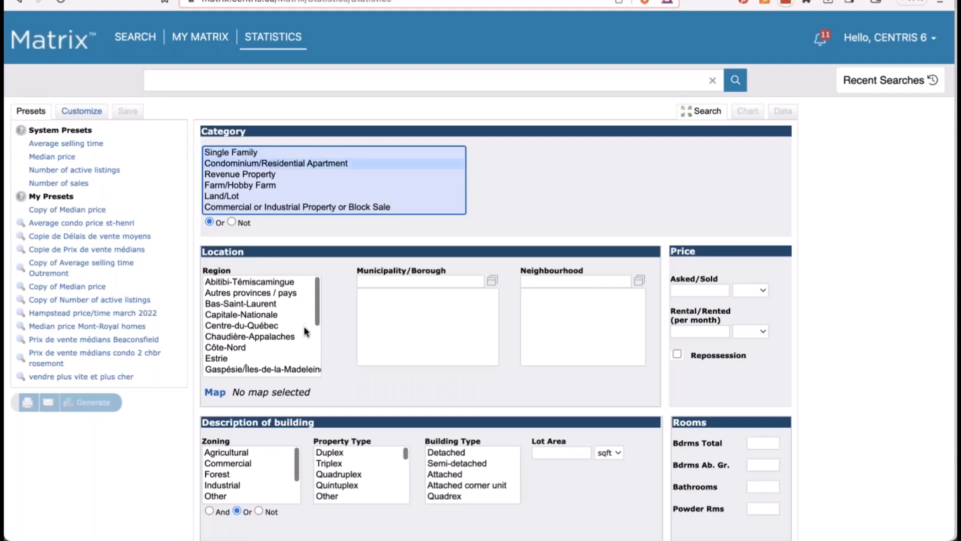
pyautogui.scroll(-5, 305, 331)
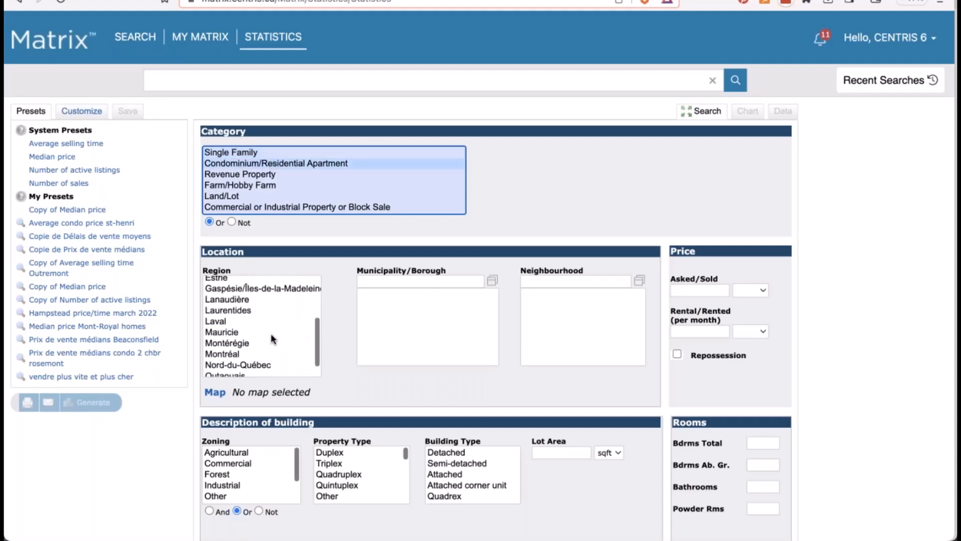
pyautogui.click(240, 356)
pyautogui.scroll(-3, 432, 340)
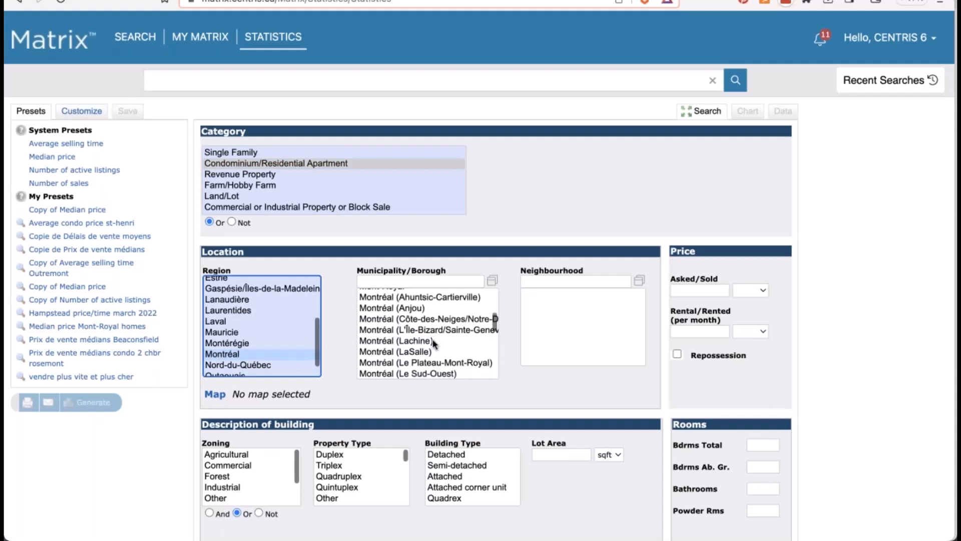
pyautogui.scroll(-2, 434, 342)
pyautogui.click(434, 342)
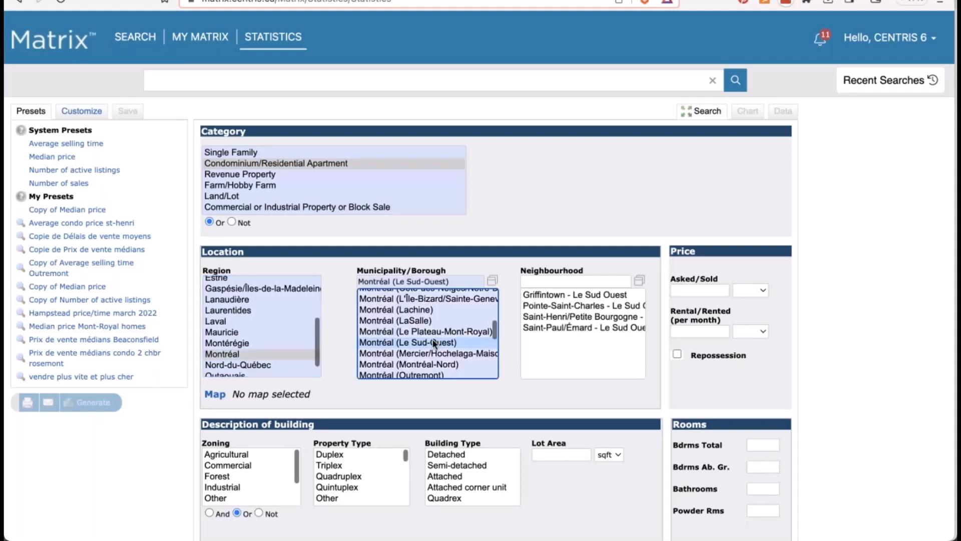
# Step: Set the total bedrooms to 2 and look over the remaining building and additional search fields
pyautogui.scroll(-2, 547, 379)
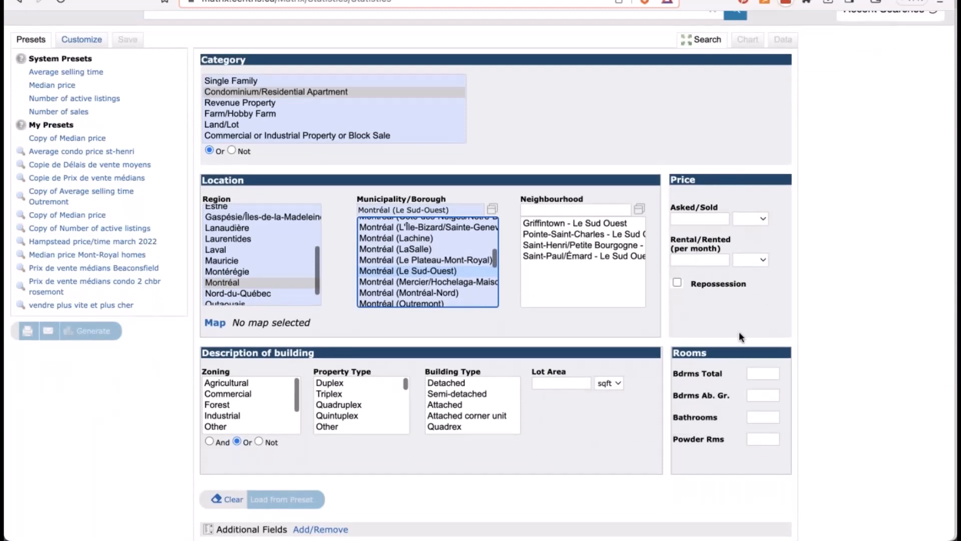
pyautogui.click(764, 376)
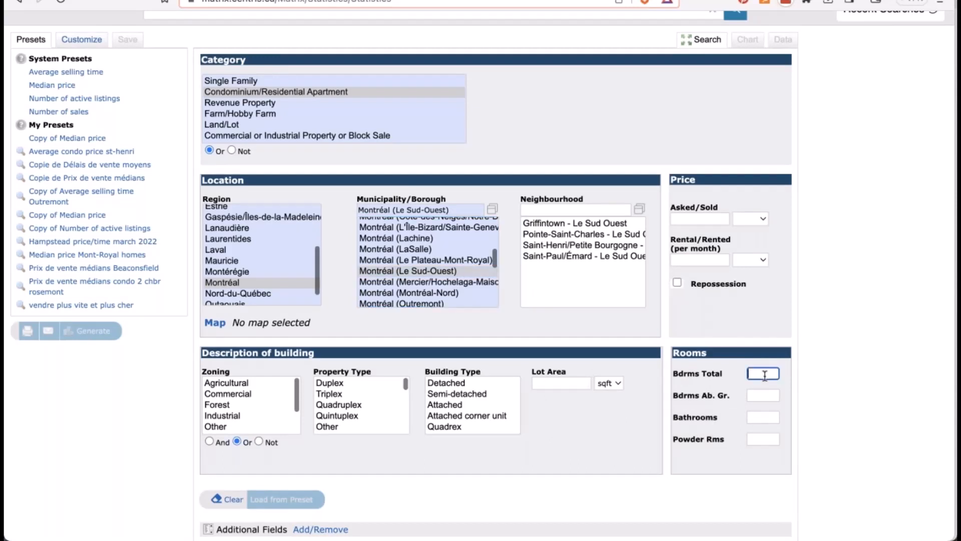
pyautogui.write('2')
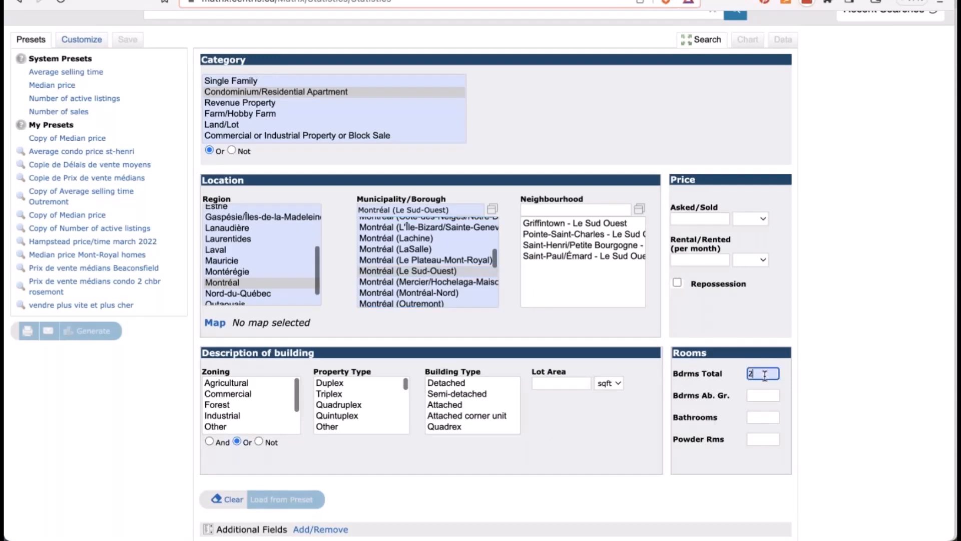
pyautogui.scroll(-1, 754, 401)
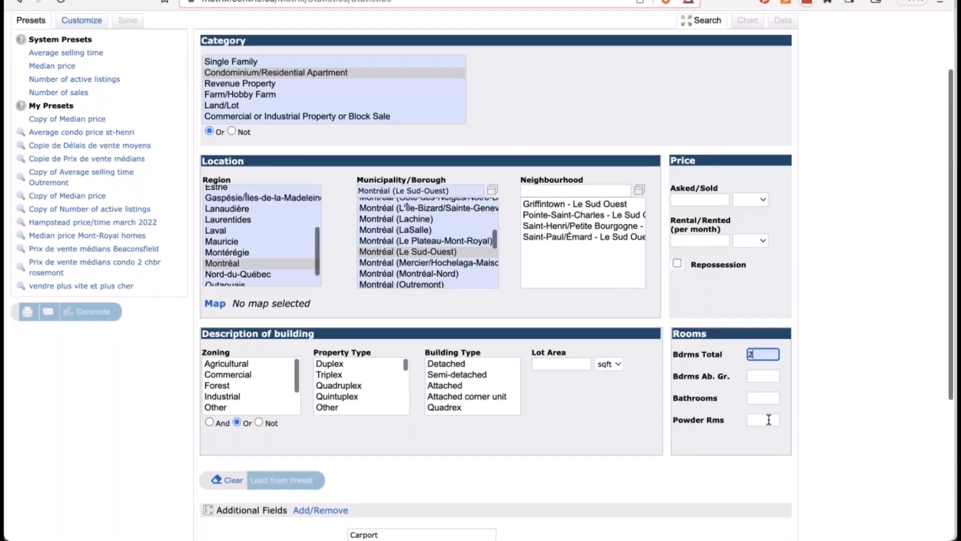
pyautogui.scroll(1, 769, 419)
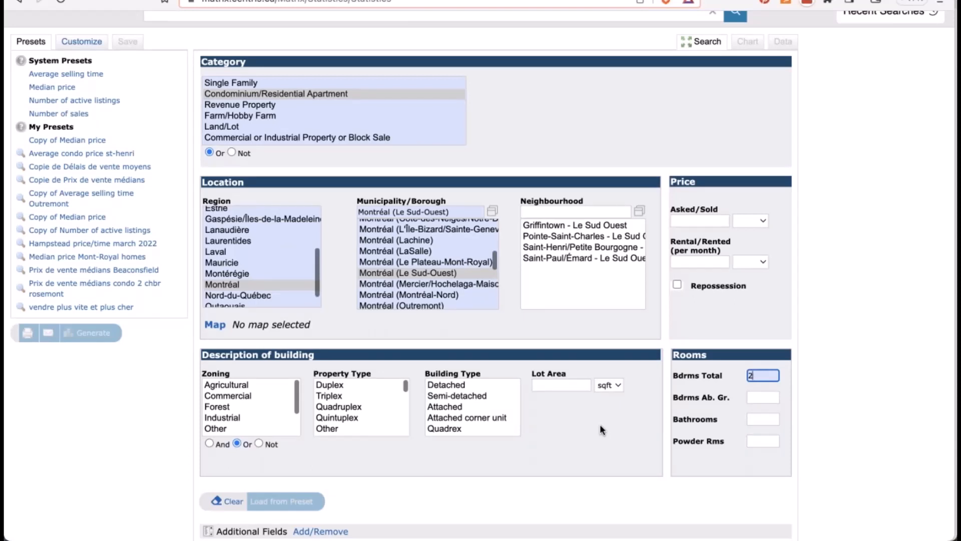
pyautogui.scroll(-1, 600, 429)
pyautogui.scroll(-5, 599, 424)
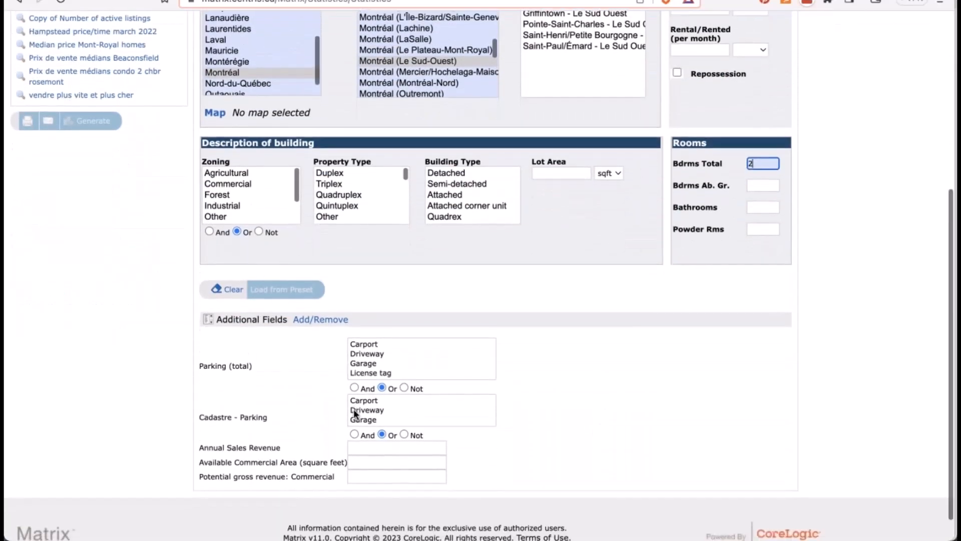
pyautogui.scroll(5, 354, 413)
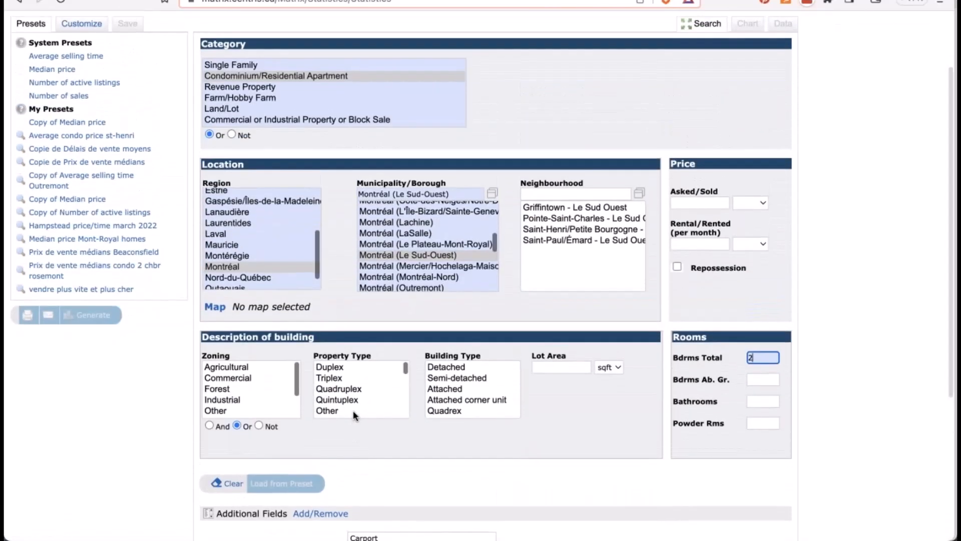
pyautogui.scroll(-1, 354, 414)
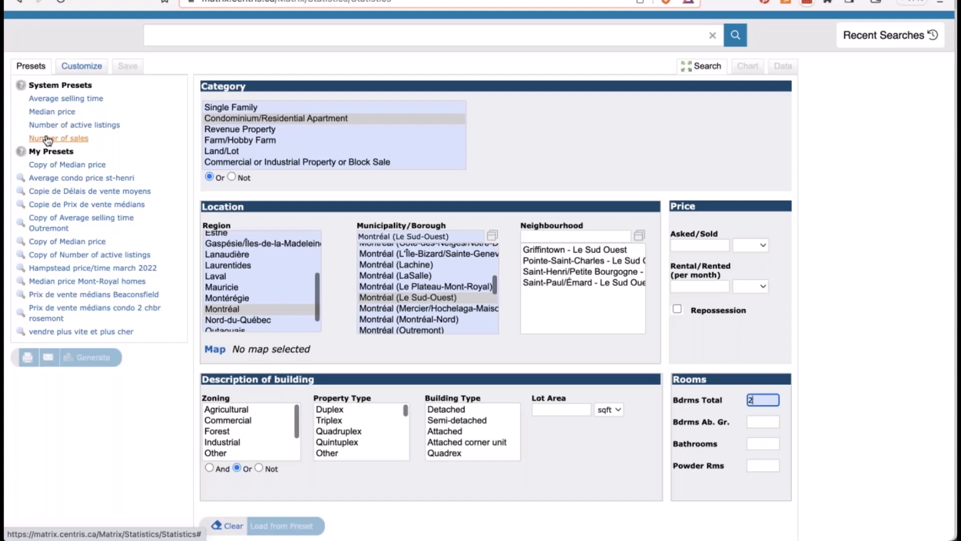
# Step: Generate the chart from the Median price system preset and highlight the criteria summary beneath it
pyautogui.click(50, 111)
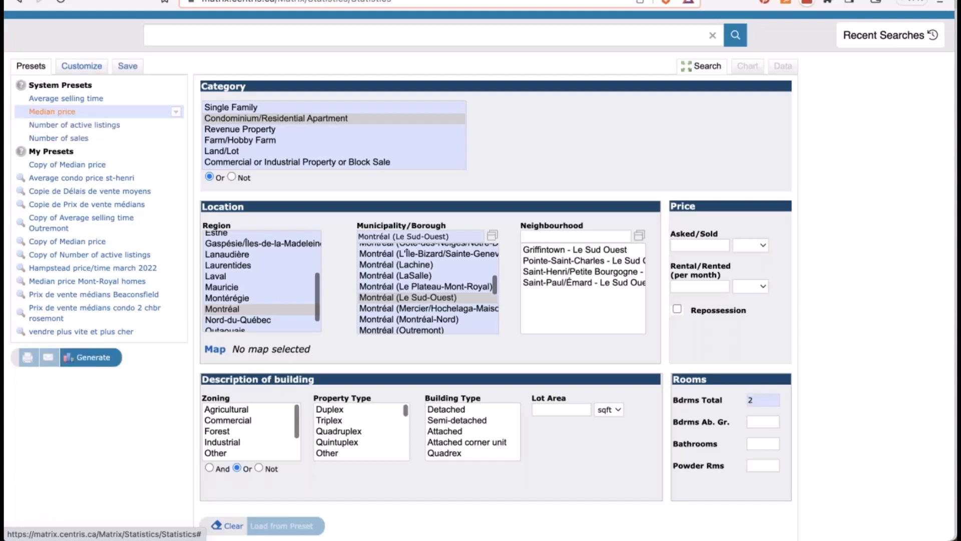
pyautogui.click(84, 358)
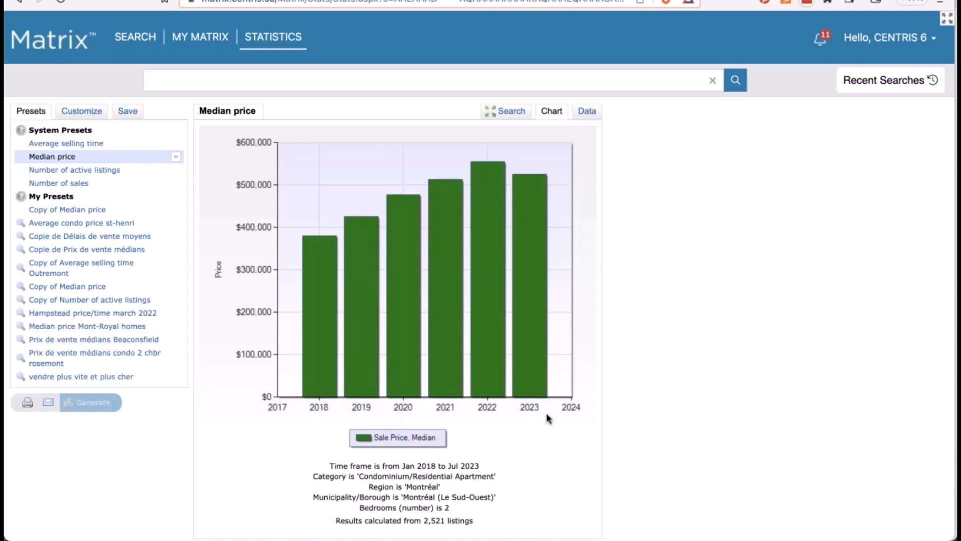
pyautogui.scroll(-2, 547, 418)
pyautogui.moveTo(321, 424); pyautogui.dragTo(485, 489)
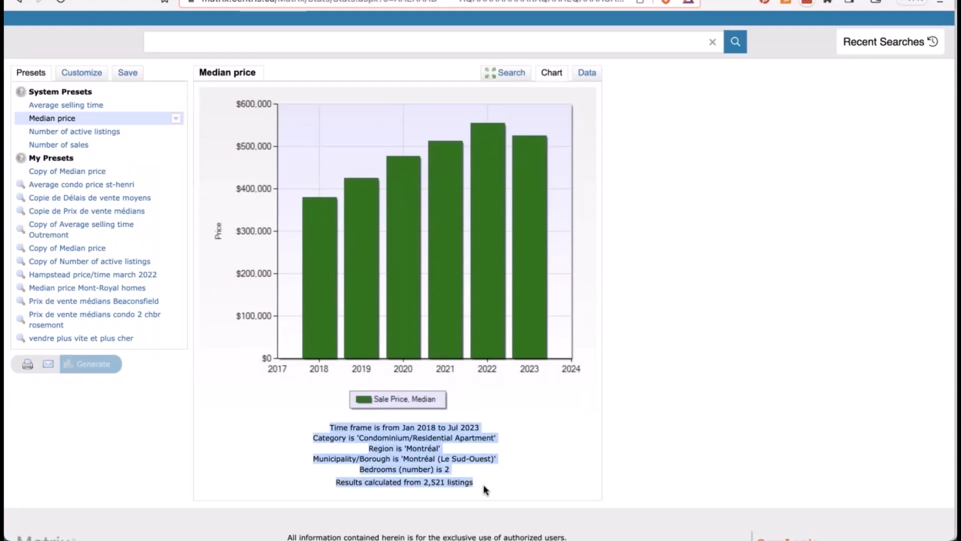
# Step: Explore the median price chart's Custom start month and year options, and set its time frame to Year to Date (2023)
pyautogui.click(84, 73)
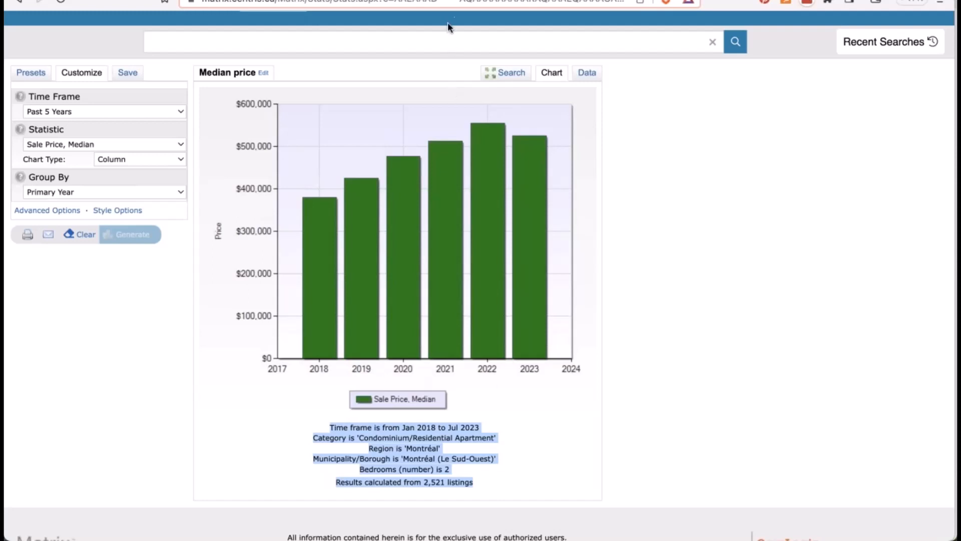
pyautogui.click(70, 113)
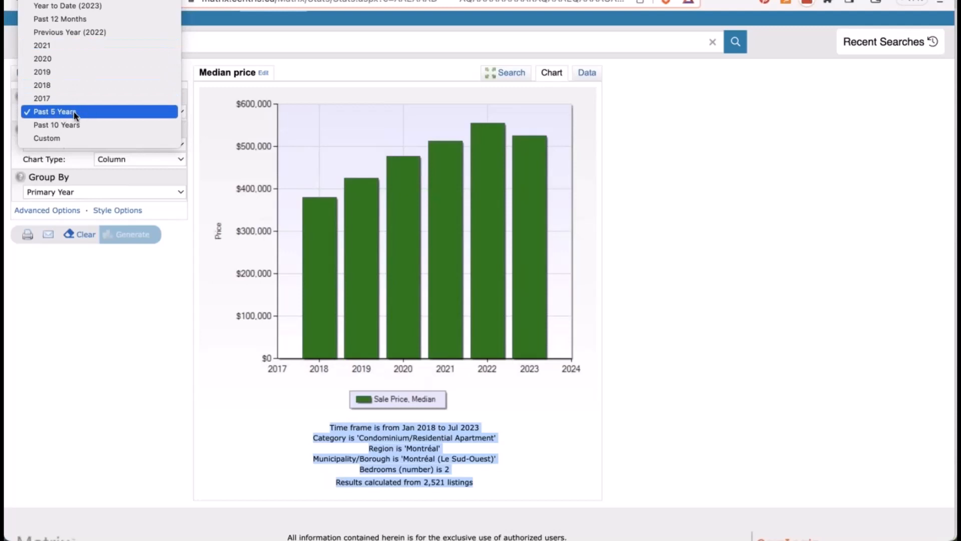
pyautogui.click(71, 138)
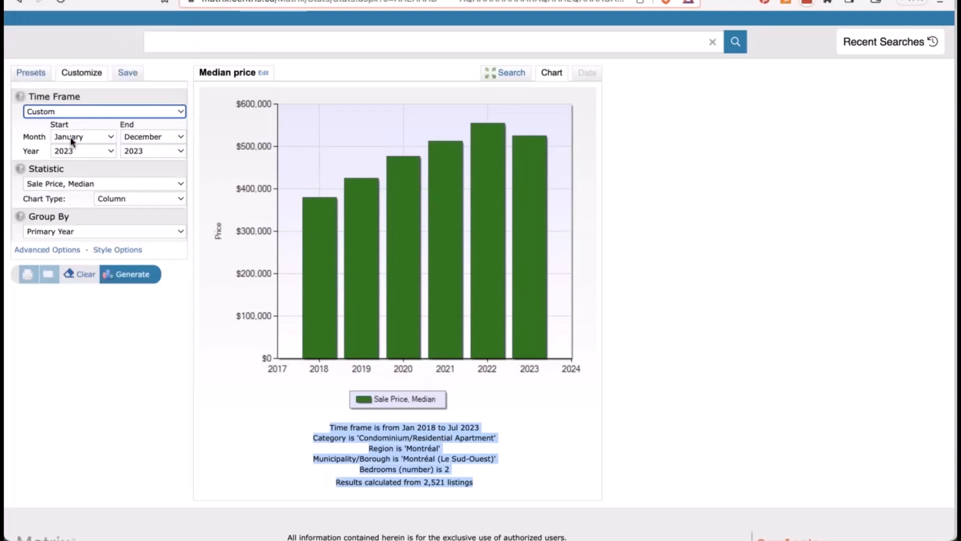
pyautogui.click(70, 141)
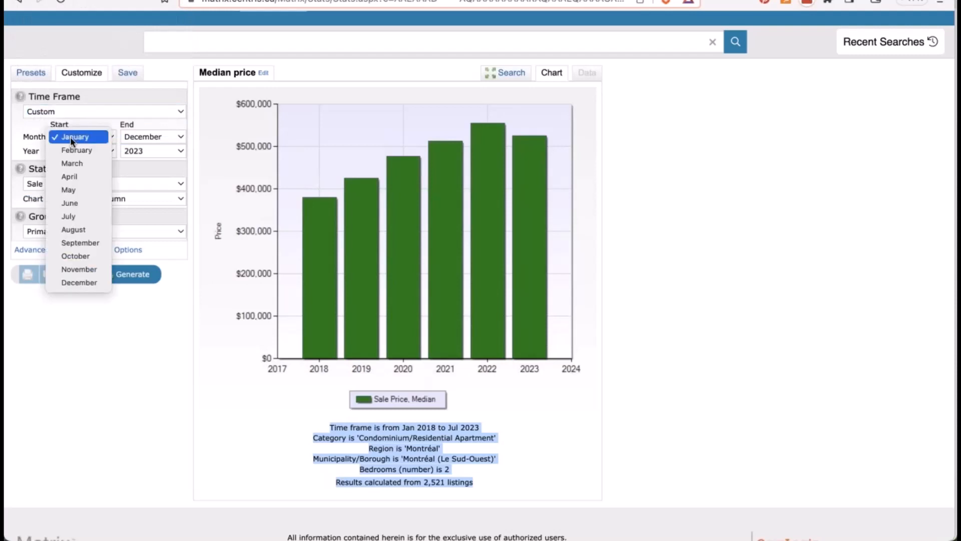
pyautogui.click(70, 137)
pyautogui.click(94, 151)
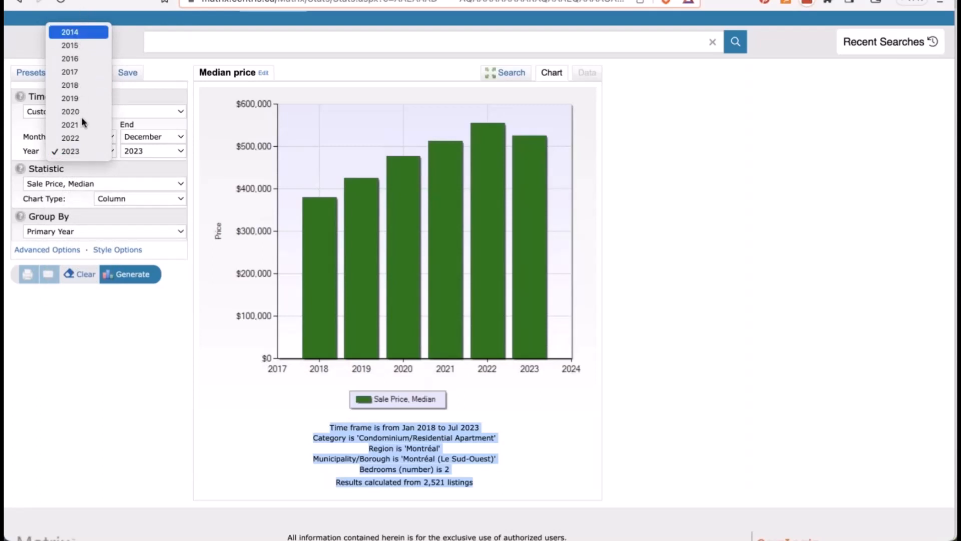
pyautogui.click(24, 146)
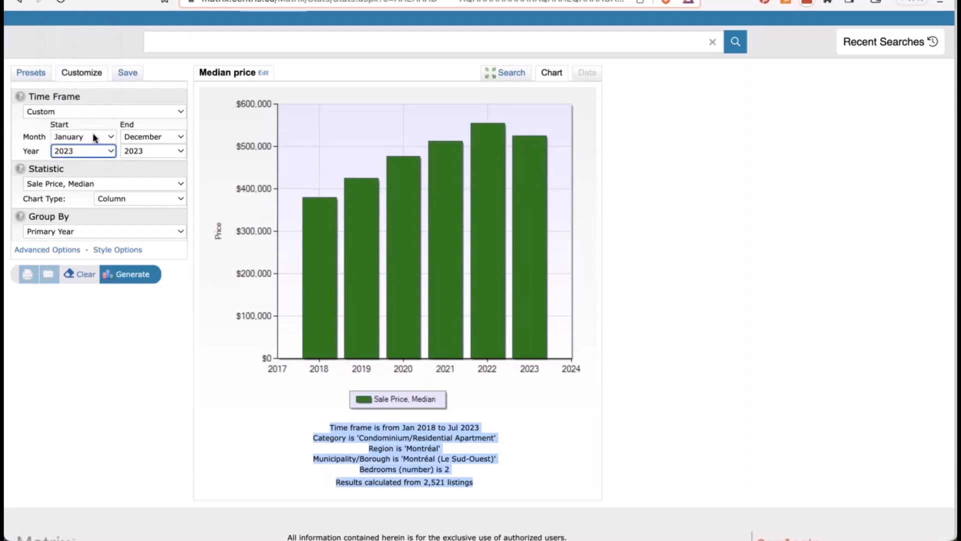
pyautogui.click(92, 106)
pyautogui.click(70, 0)
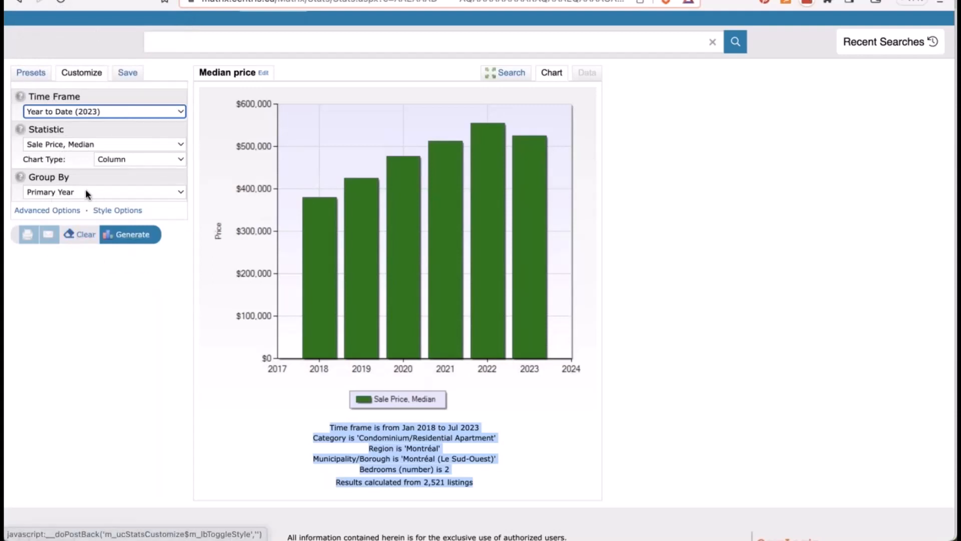
# Step: Generate the Year to Date (2023) median price chart, then regenerate it grouped by Month
pyautogui.click(134, 237)
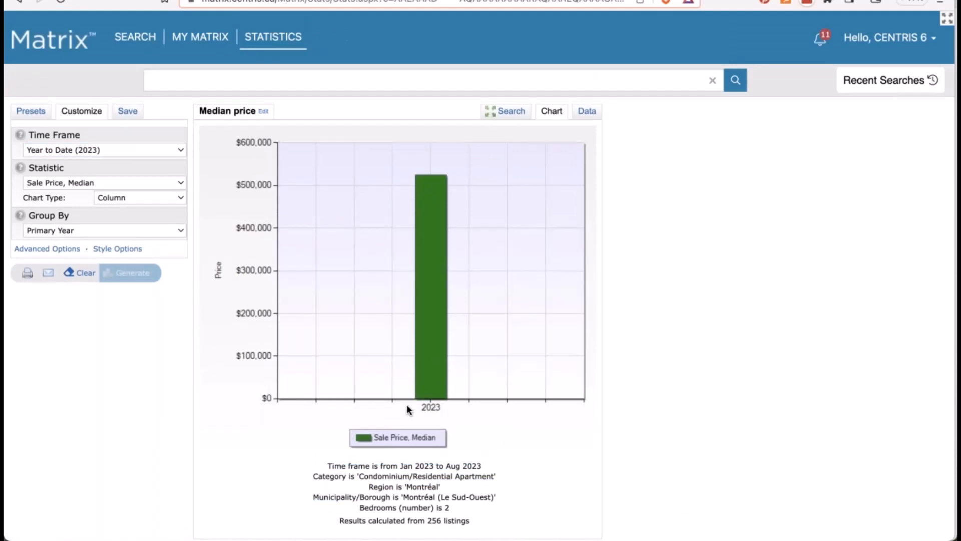
pyautogui.click(63, 231)
pyautogui.click(63, 230)
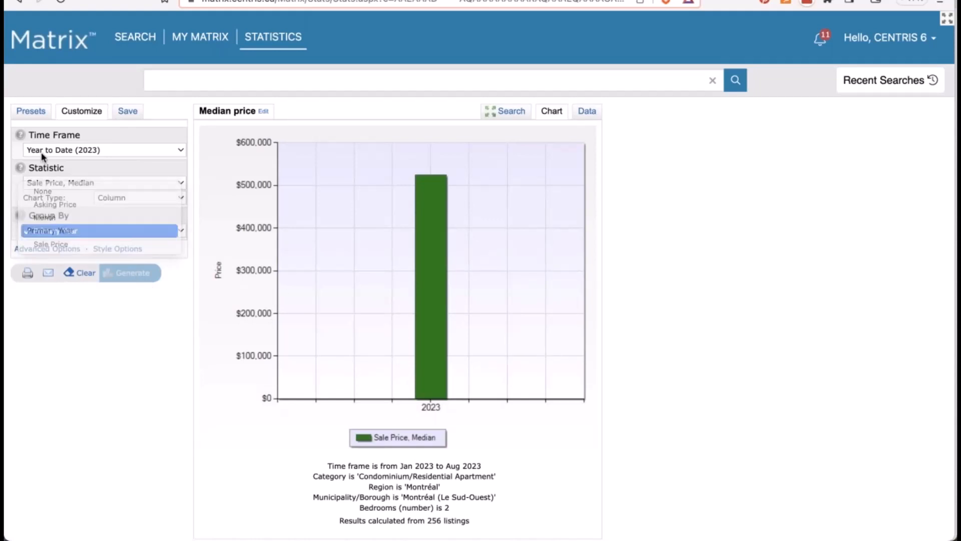
pyautogui.click(71, 230)
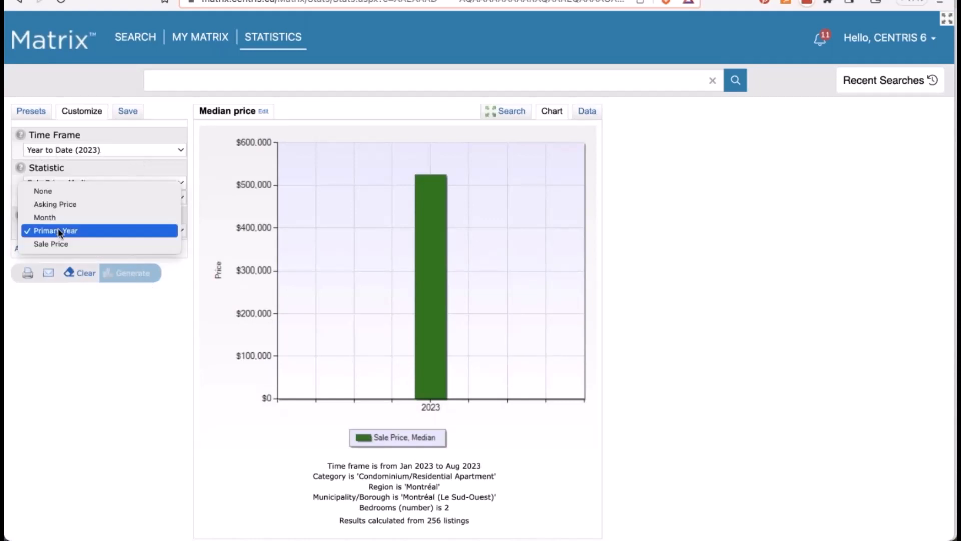
pyautogui.click(63, 217)
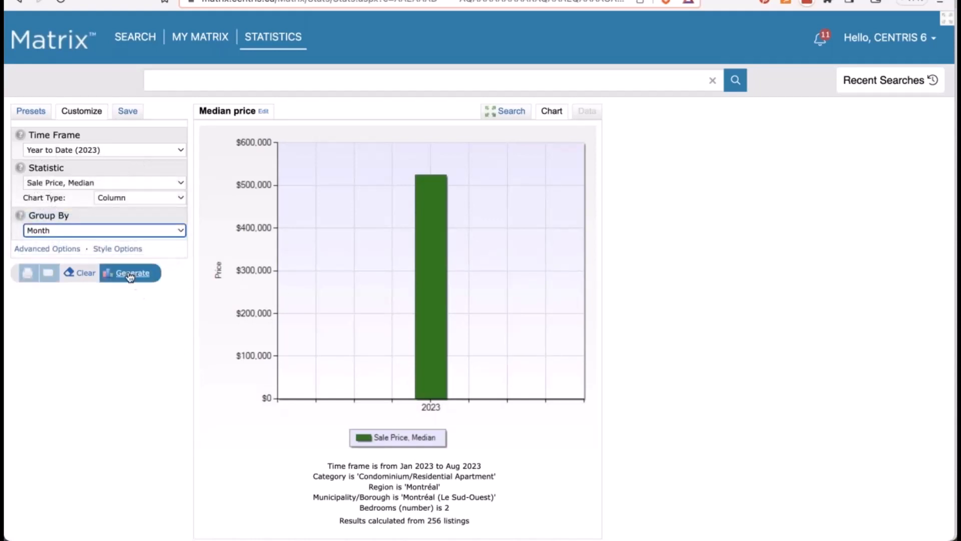
pyautogui.click(131, 274)
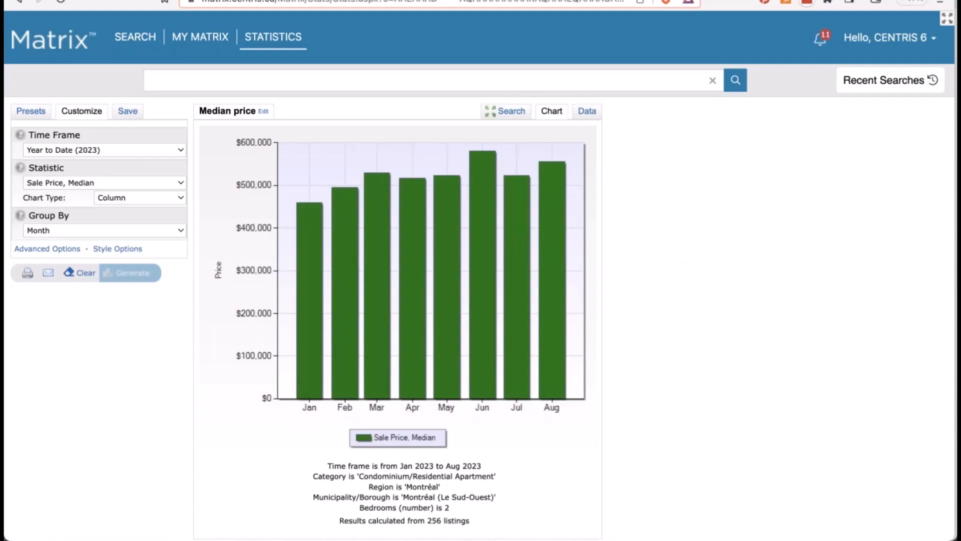
# Step: Show the advanced and style options, turn on Display Values, and regenerate the median price chart
pyautogui.click(58, 250)
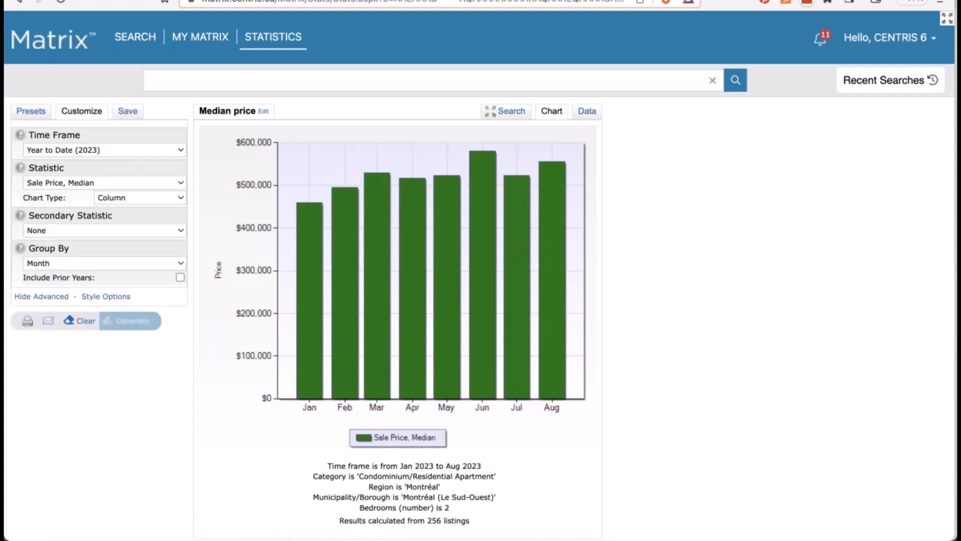
pyautogui.click(94, 299)
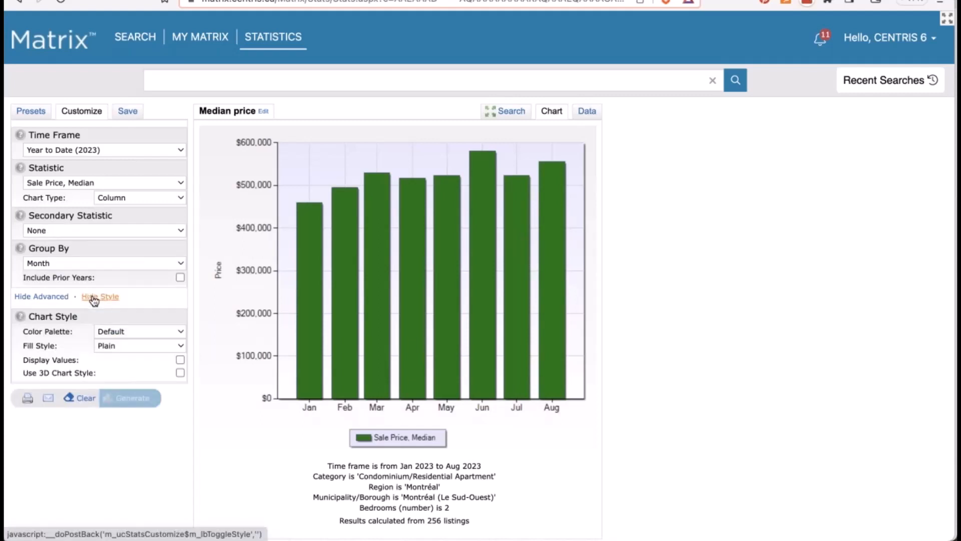
pyautogui.click(180, 360)
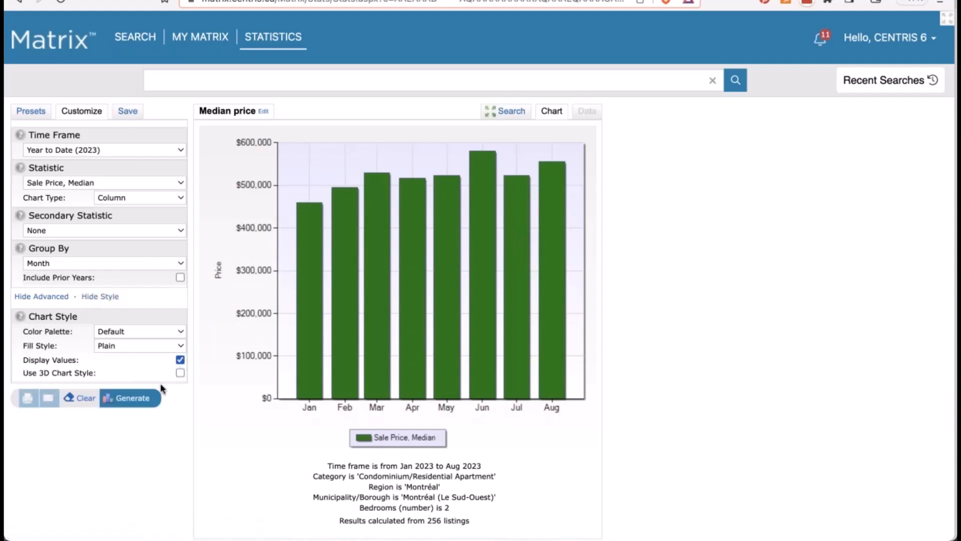
pyautogui.click(145, 403)
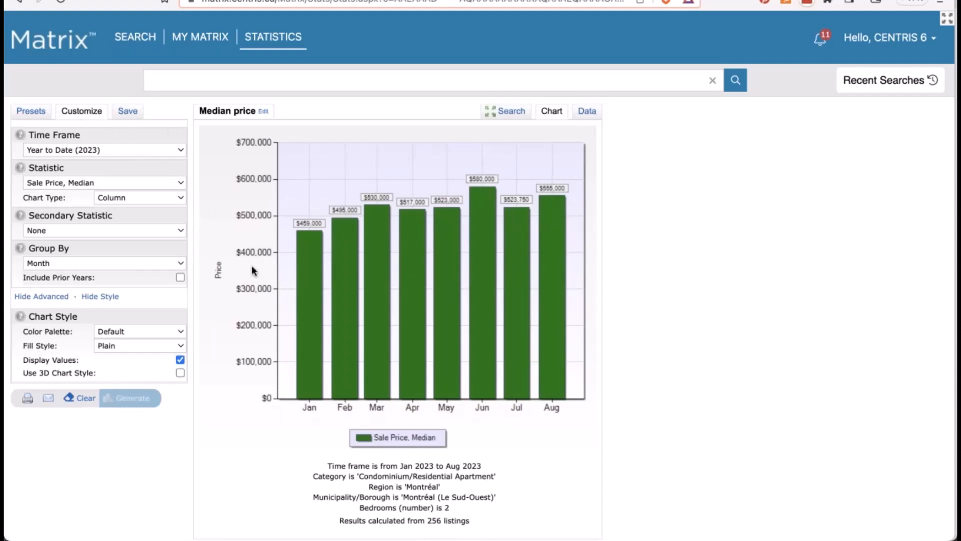
# Step: Narrow the search criteria to the Griffintown - Le Sud Ouest neighbourhood and regenerate the median price chart
pyautogui.moveTo(476, 295)
pyautogui.click(508, 111)
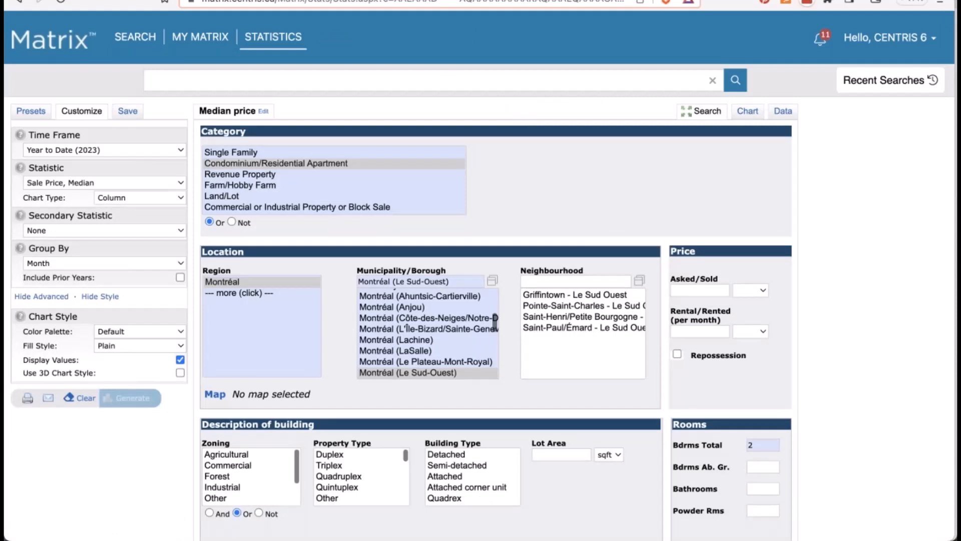
pyautogui.click(589, 295)
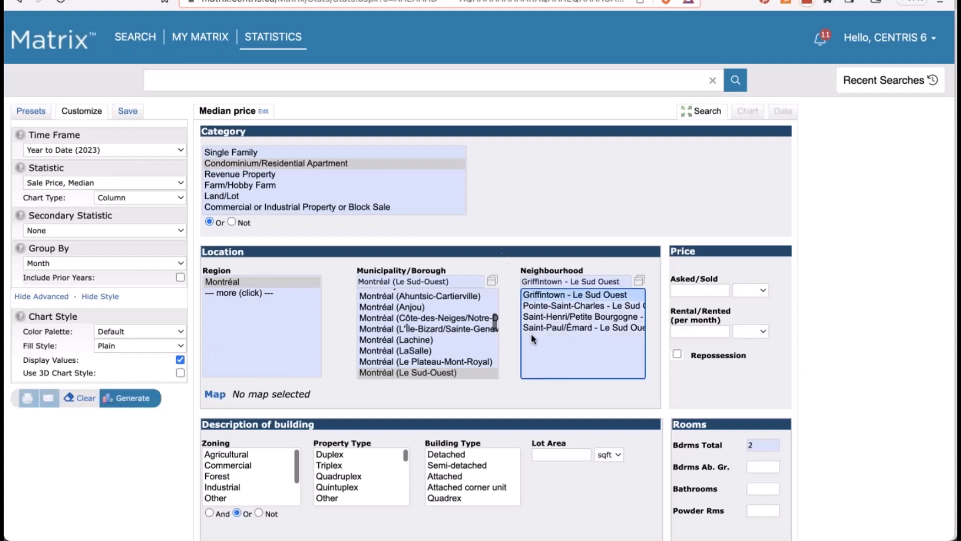
pyautogui.click(129, 403)
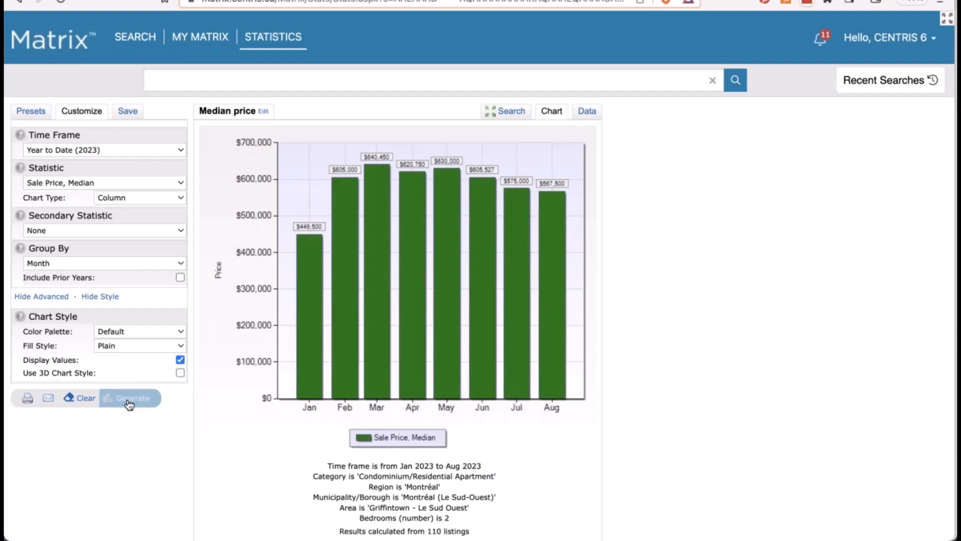
# Step: Return to the search criteria, look over the building and additional fields, and select Driveway under Parking (total)
pyautogui.click(505, 112)
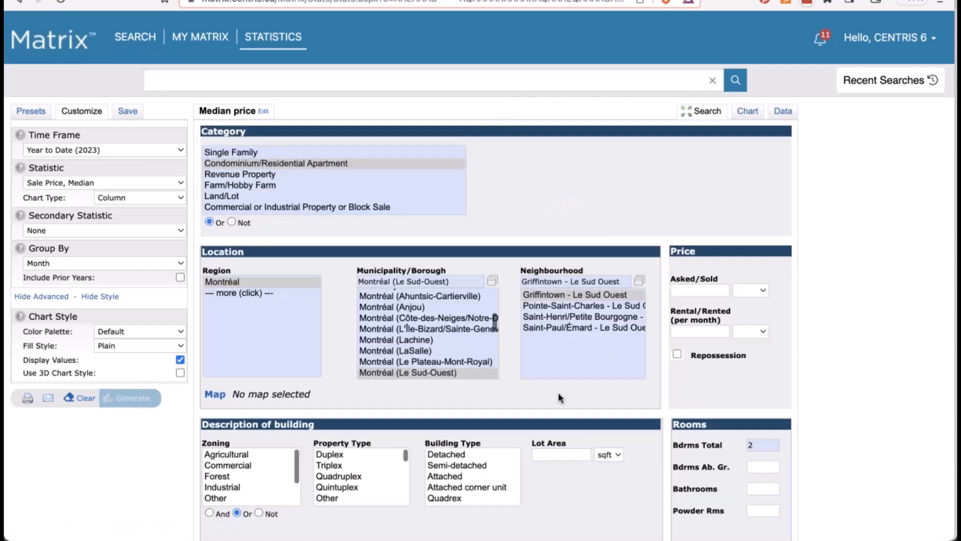
pyautogui.scroll(-5, 557, 392)
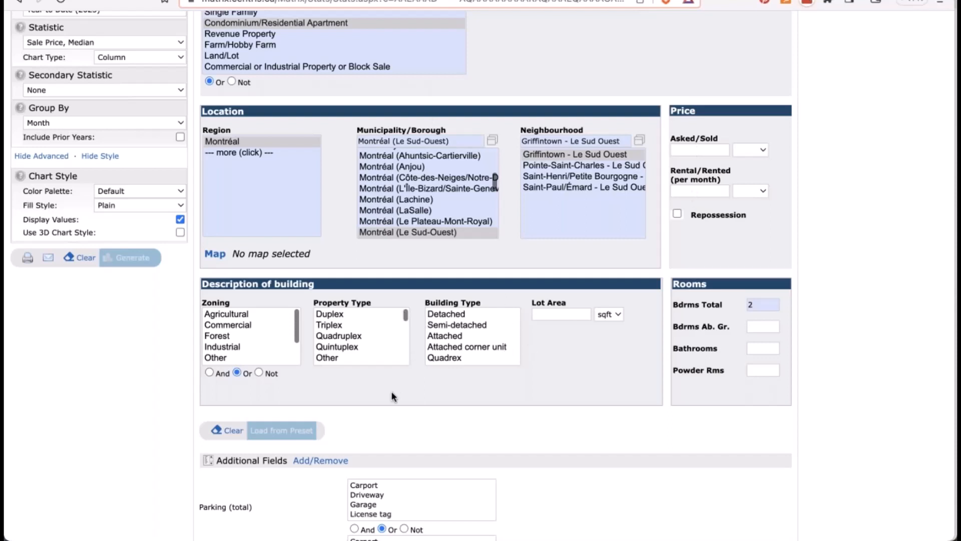
pyautogui.scroll(2, 393, 396)
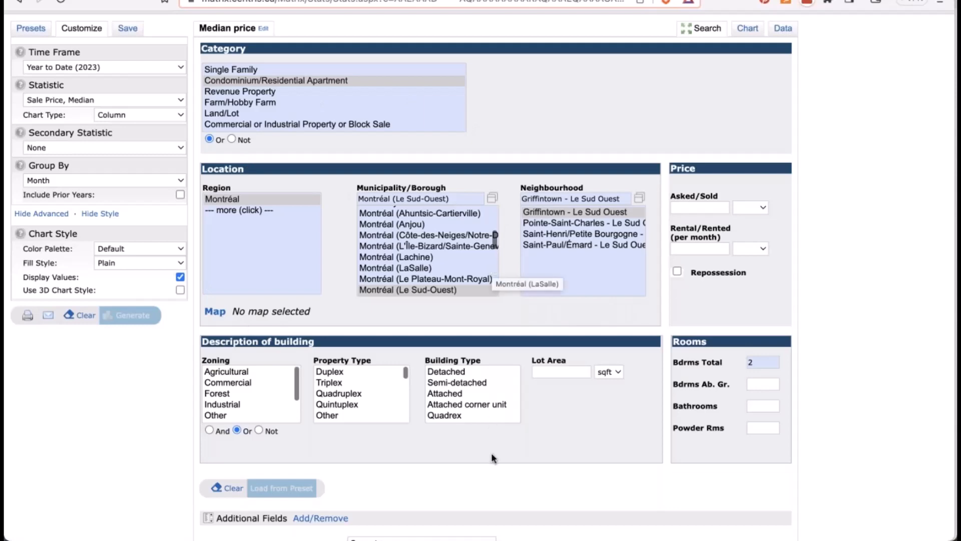
pyautogui.scroll(-3, 492, 457)
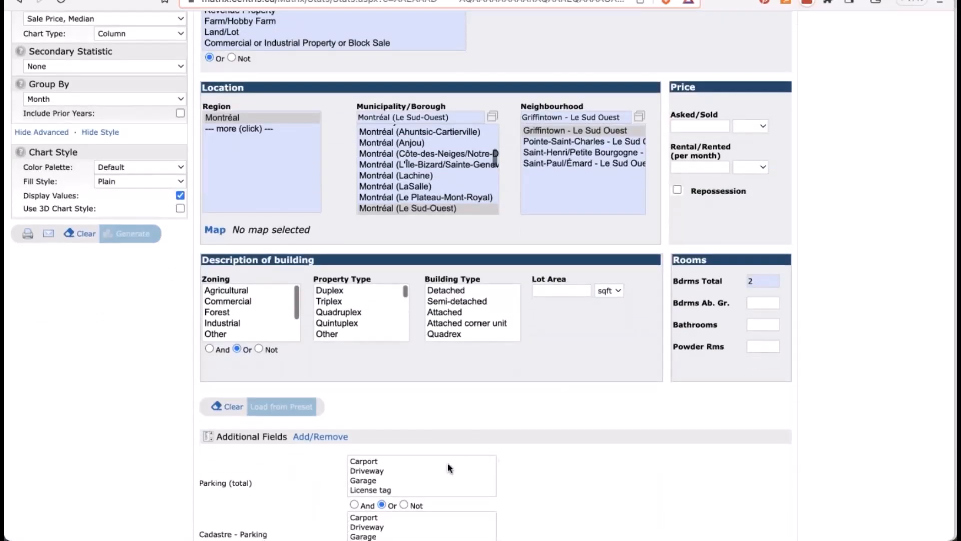
pyautogui.scroll(-5, 447, 461)
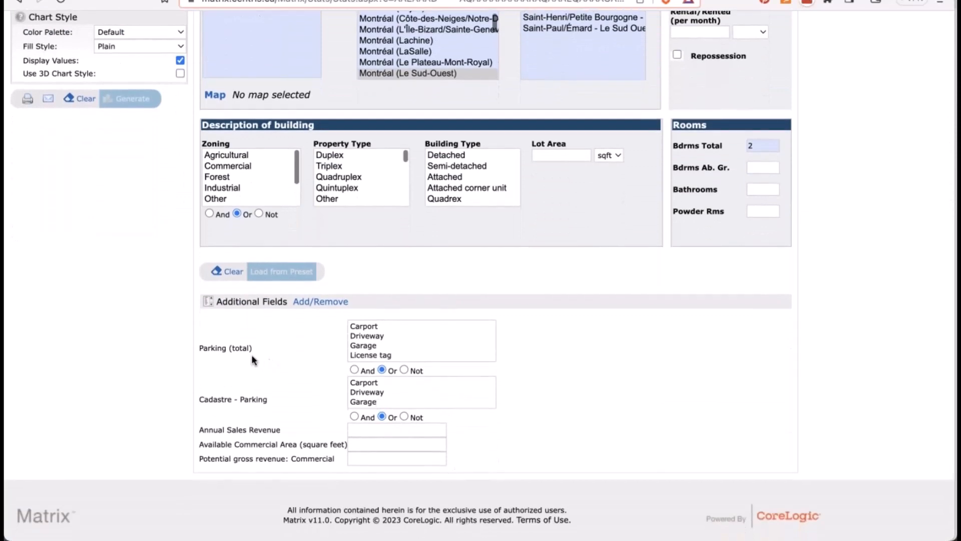
pyautogui.click(373, 344)
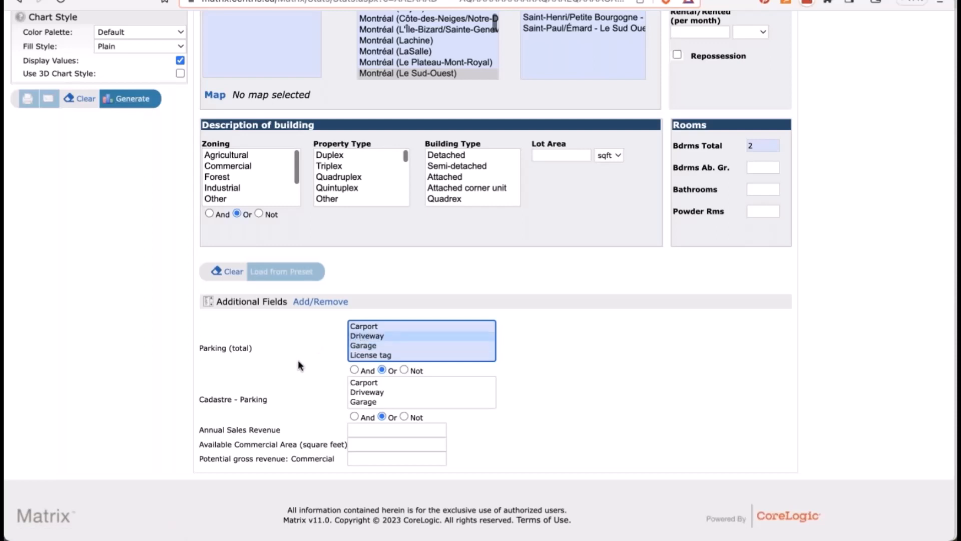
# Step: Open the page for adding or removing additional fields, search the available fields for "fl" and "f", and clear the search
pyautogui.click(306, 302)
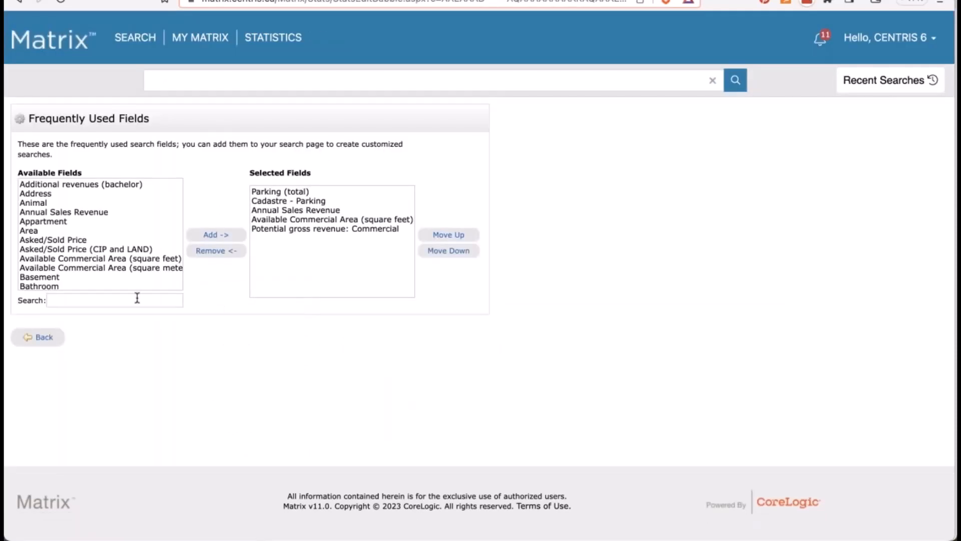
pyautogui.click(137, 299)
pyautogui.write('f')
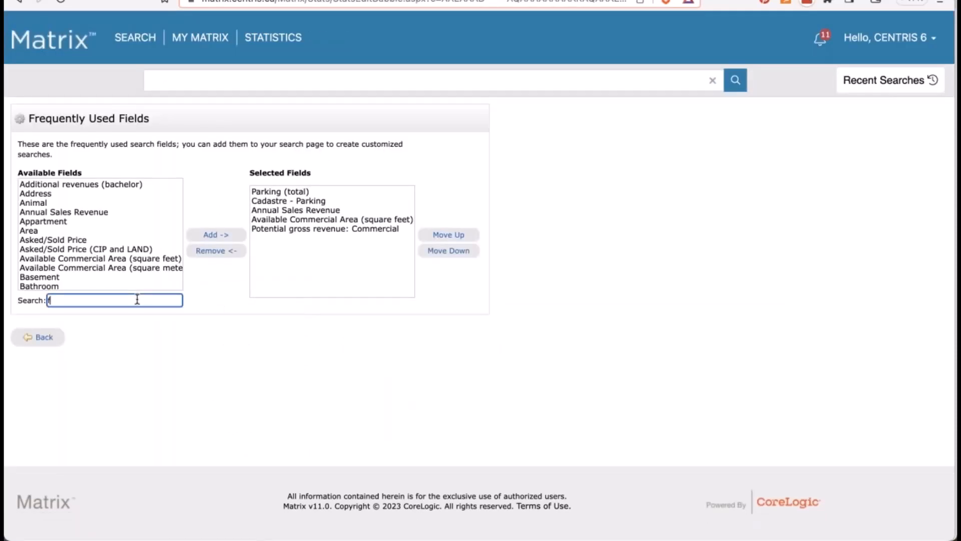
pyautogui.write('l')
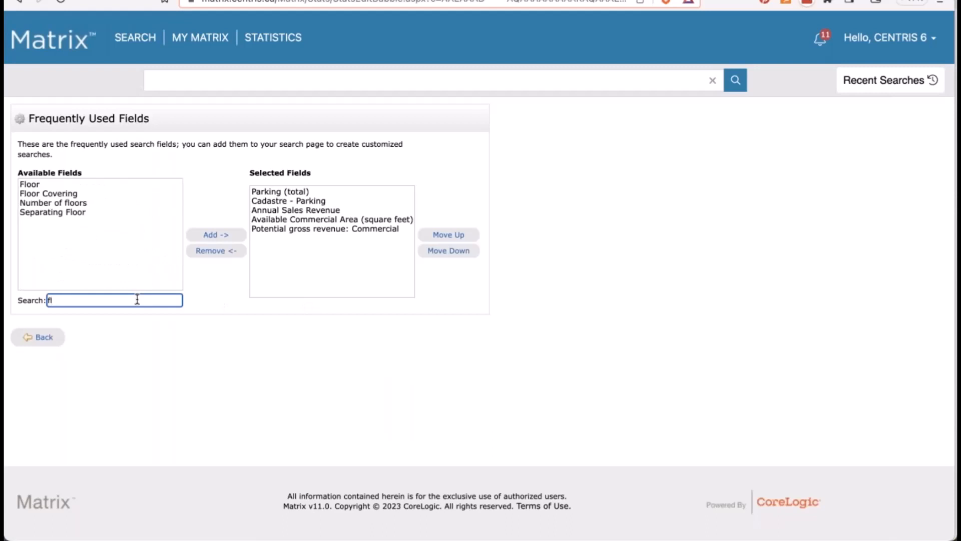
pyautogui.press('BackSpace')
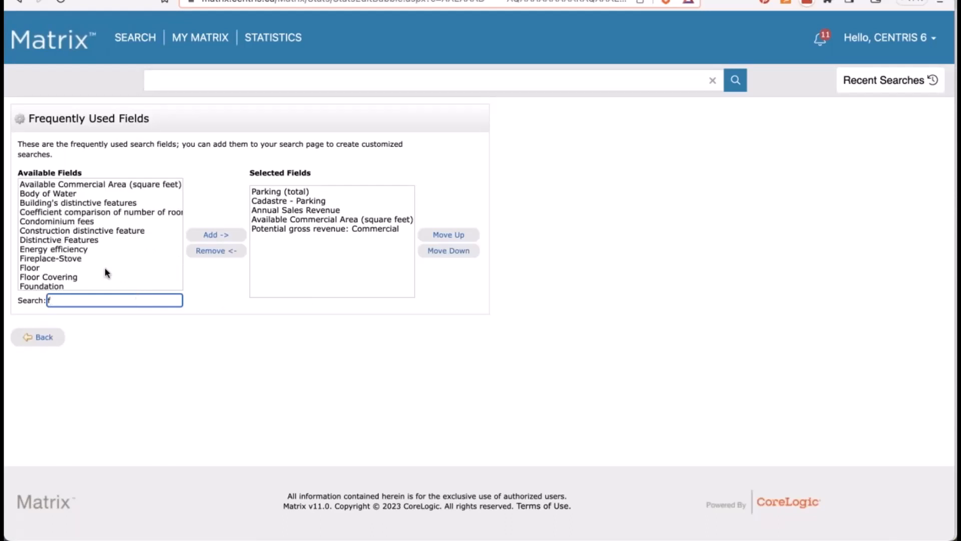
pyautogui.scroll(-5, 106, 271)
pyautogui.scroll(-2, 106, 271)
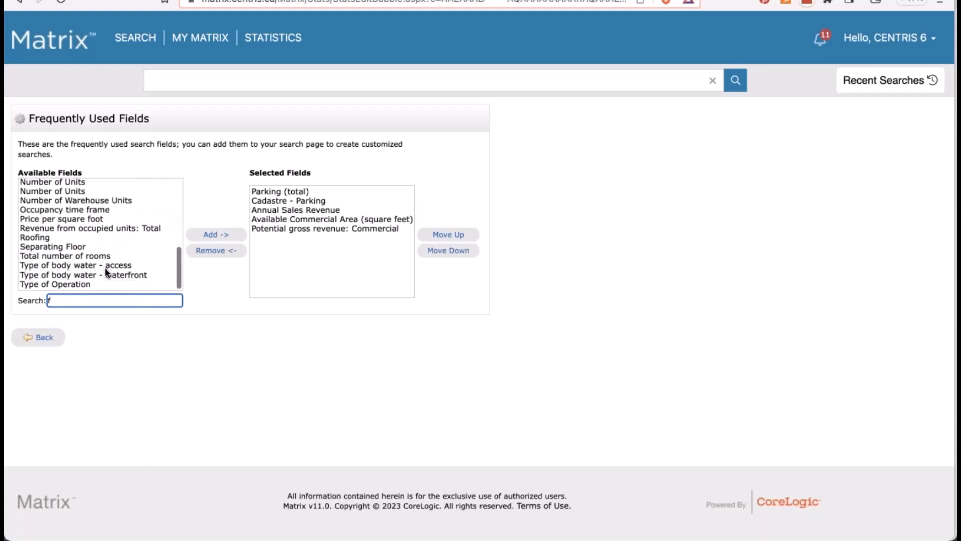
pyautogui.scroll(4, 107, 271)
pyautogui.scroll(3, 106, 271)
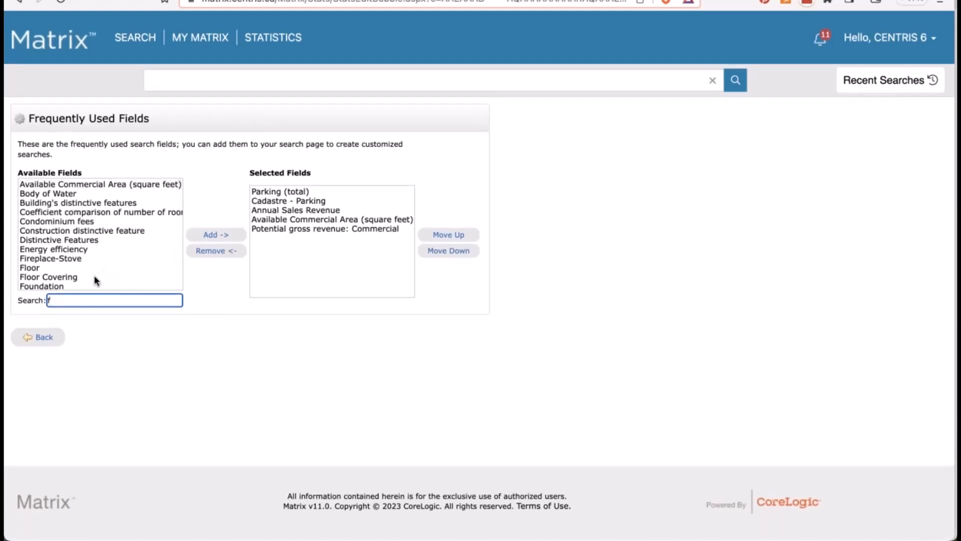
pyautogui.press('BackSpace')
# Step: Browse the full list of available search fields down to Zoning, highlighting Cadastre - Parking and Number of Units
pyautogui.scroll(-8, 89, 269)
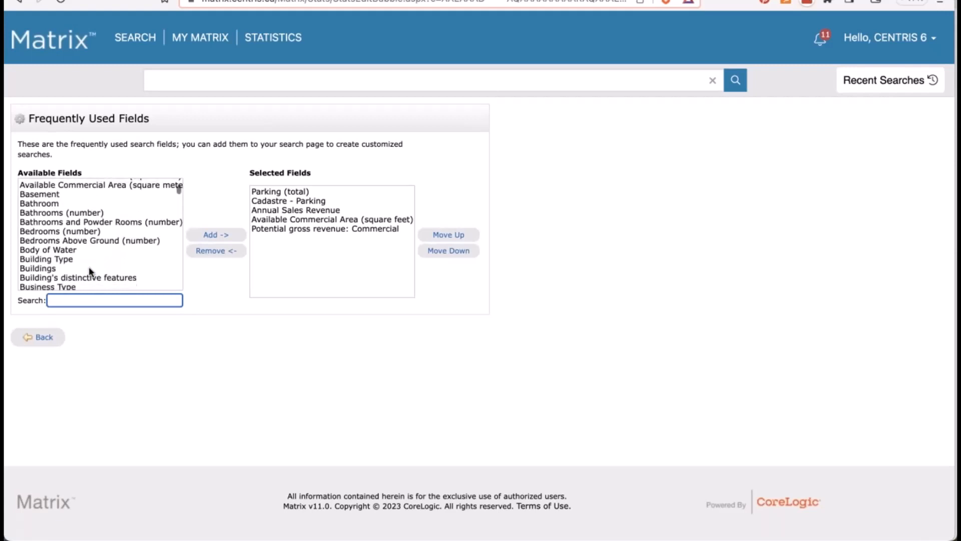
pyautogui.scroll(-2, 89, 270)
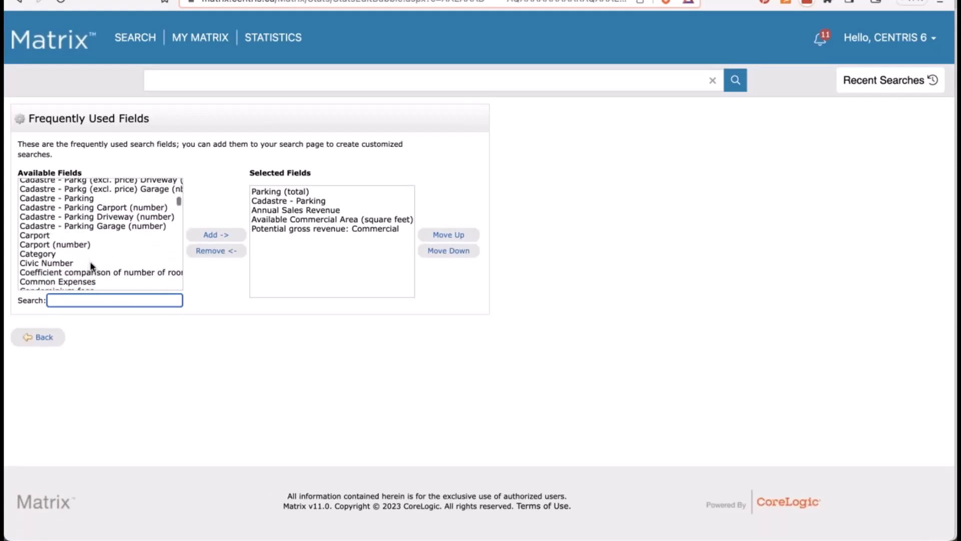
pyautogui.scroll(3, 64, 209)
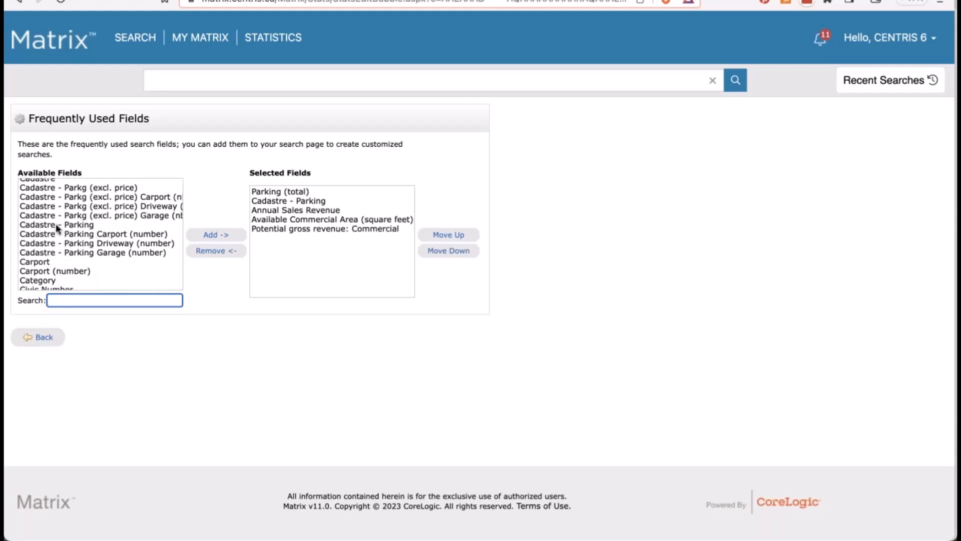
pyautogui.click(63, 226)
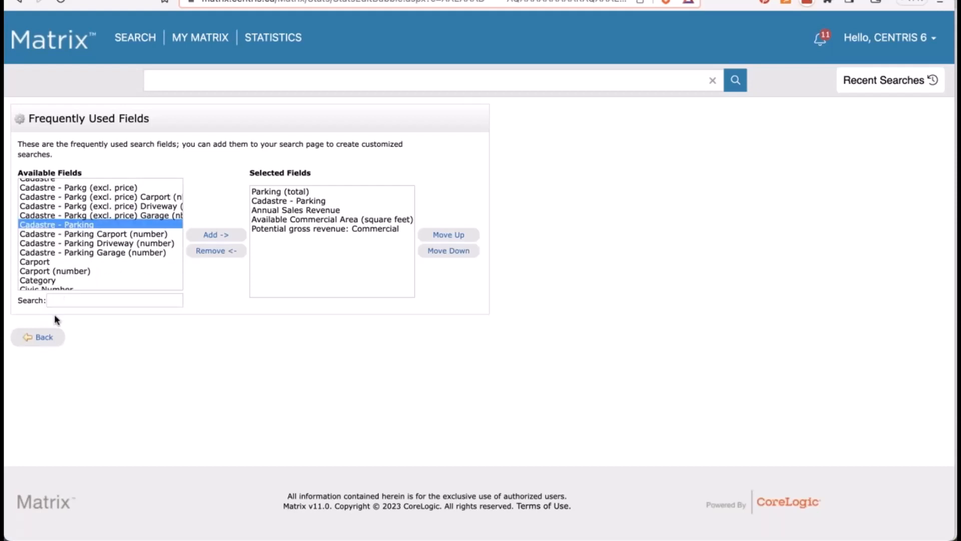
pyautogui.scroll(-3, 52, 264)
pyautogui.scroll(-6, 52, 264)
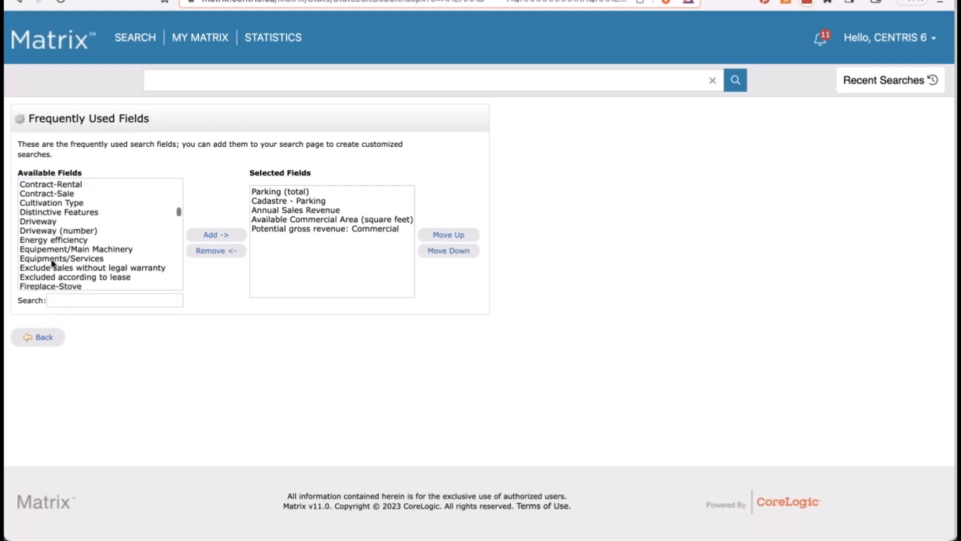
pyautogui.scroll(-8, 52, 264)
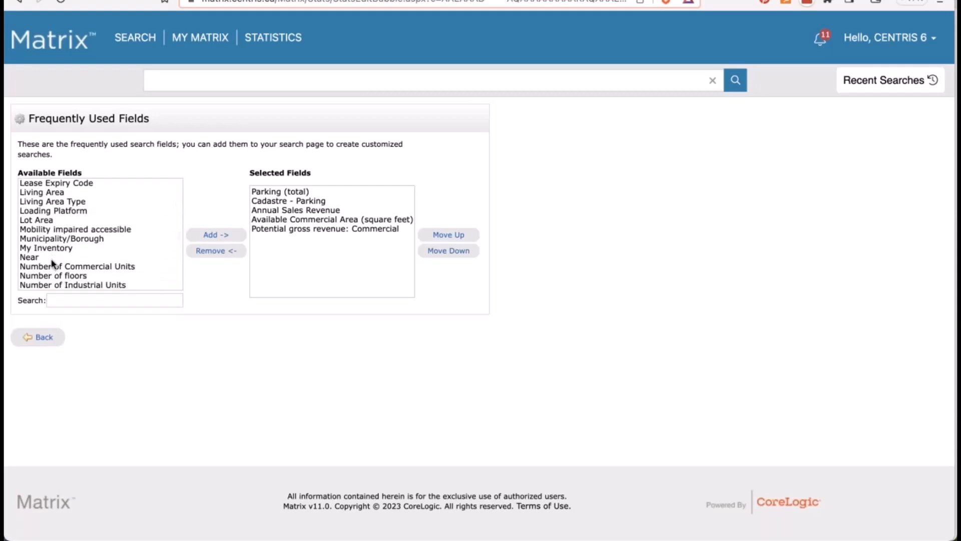
pyautogui.scroll(-2, 52, 261)
pyautogui.scroll(-1, 50, 259)
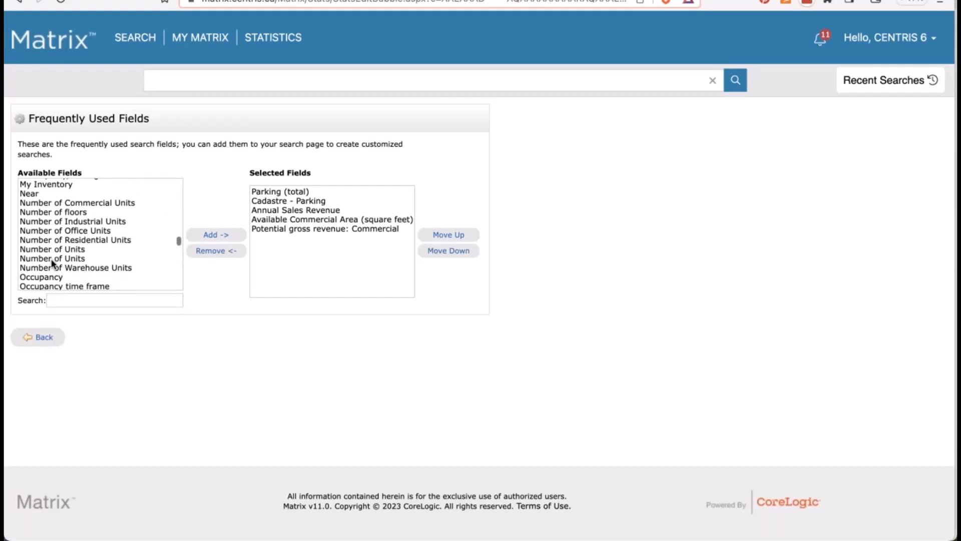
pyautogui.click(69, 254)
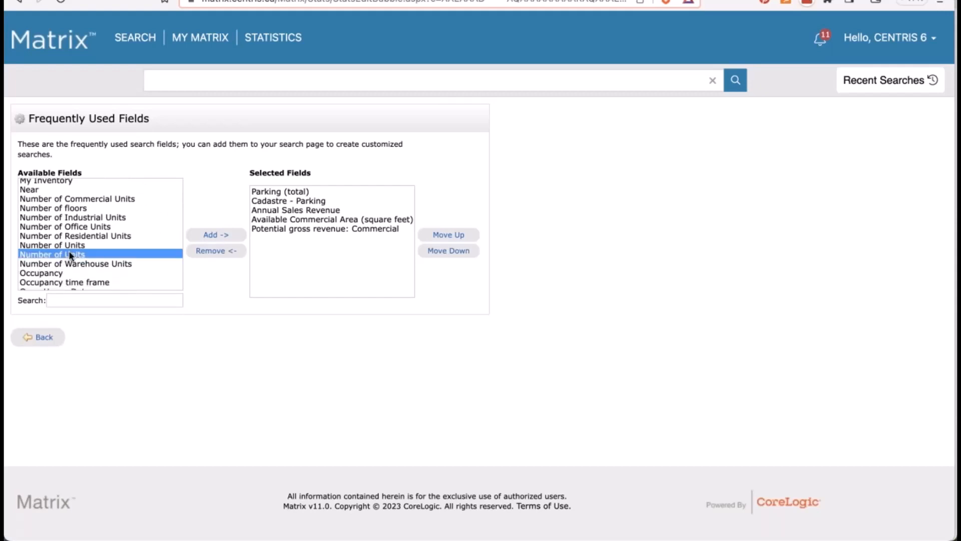
pyautogui.scroll(-5, 69, 255)
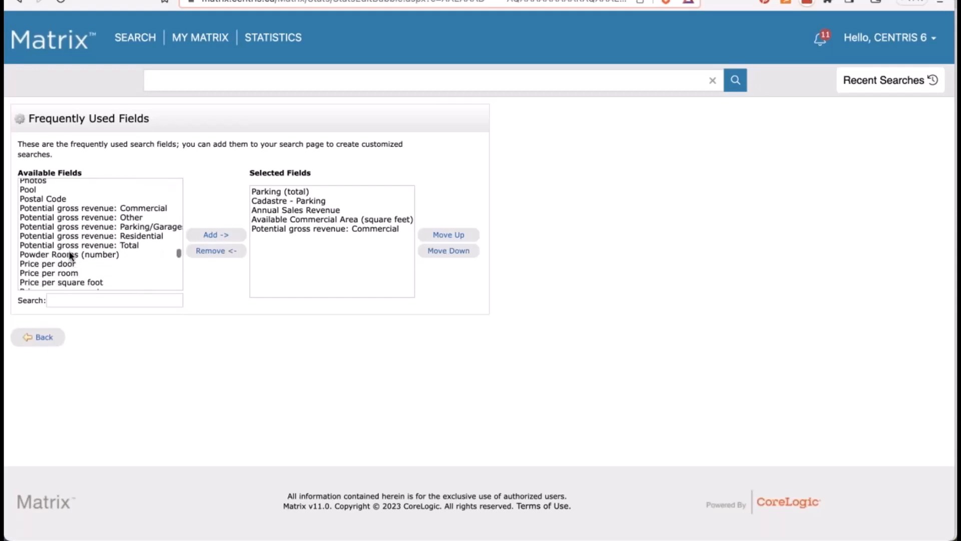
pyautogui.scroll(-10, 69, 254)
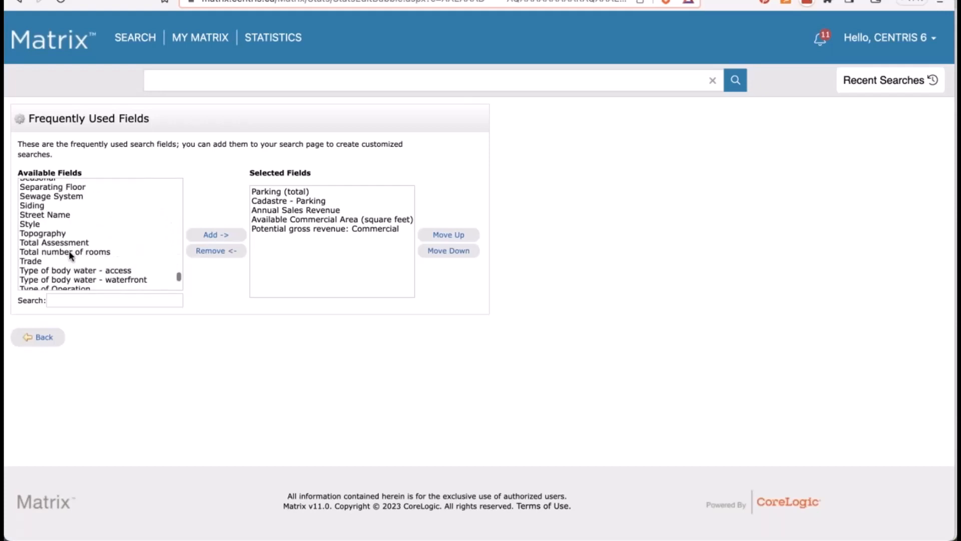
pyautogui.scroll(-4, 69, 255)
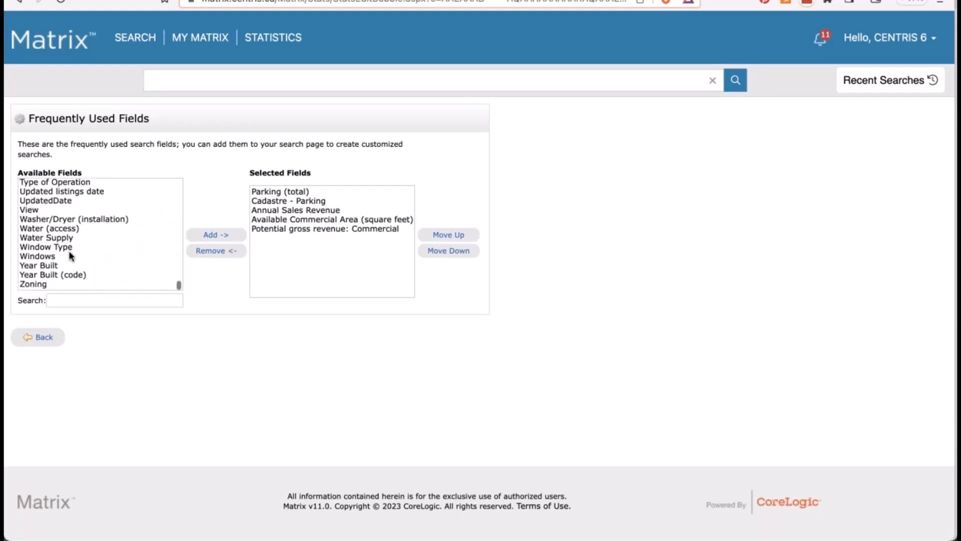
# Step: Add Living Area to the selected search fields and return to the search criteria
pyautogui.scroll(8, 69, 254)
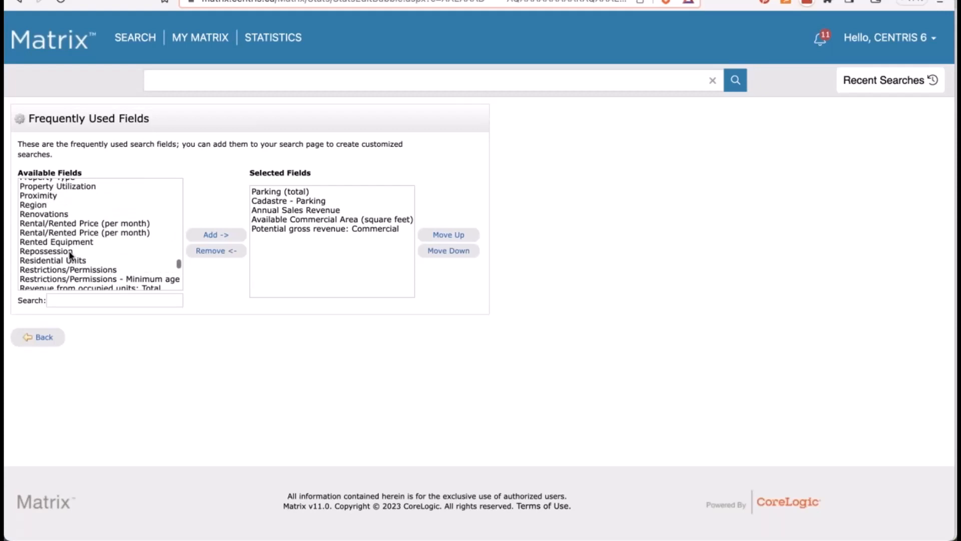
pyautogui.scroll(6, 70, 256)
pyautogui.click(70, 254)
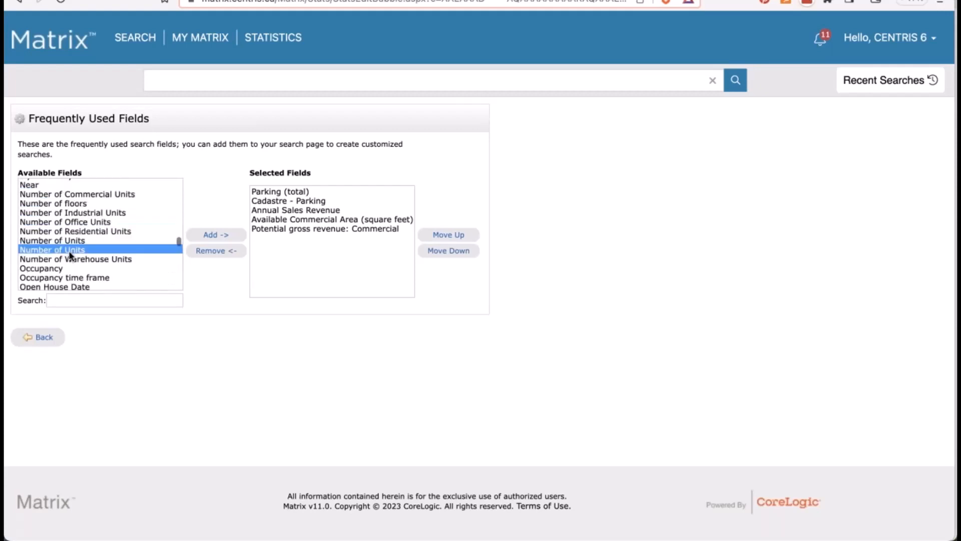
pyautogui.scroll(1, 70, 255)
pyautogui.scroll(2, 107, 206)
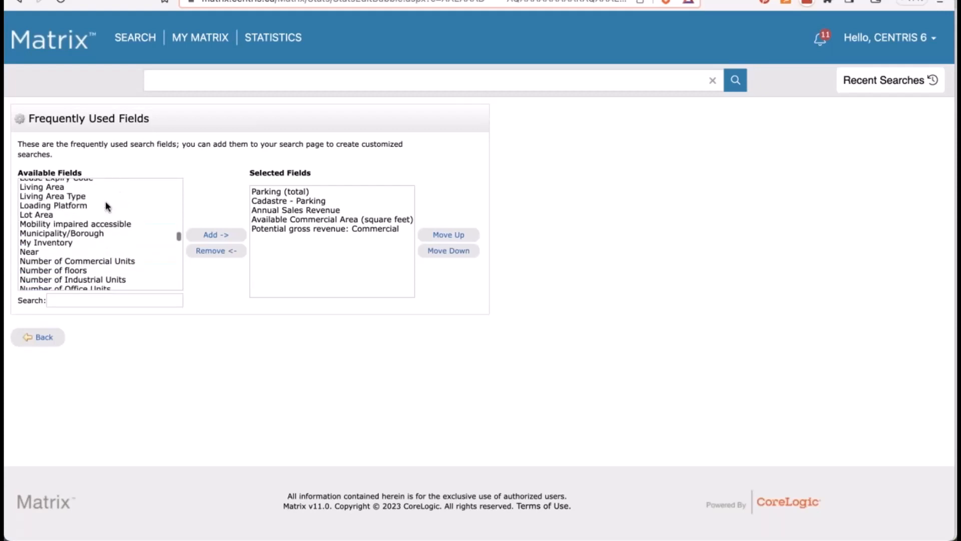
pyautogui.scroll(1, 107, 206)
pyautogui.click(76, 197)
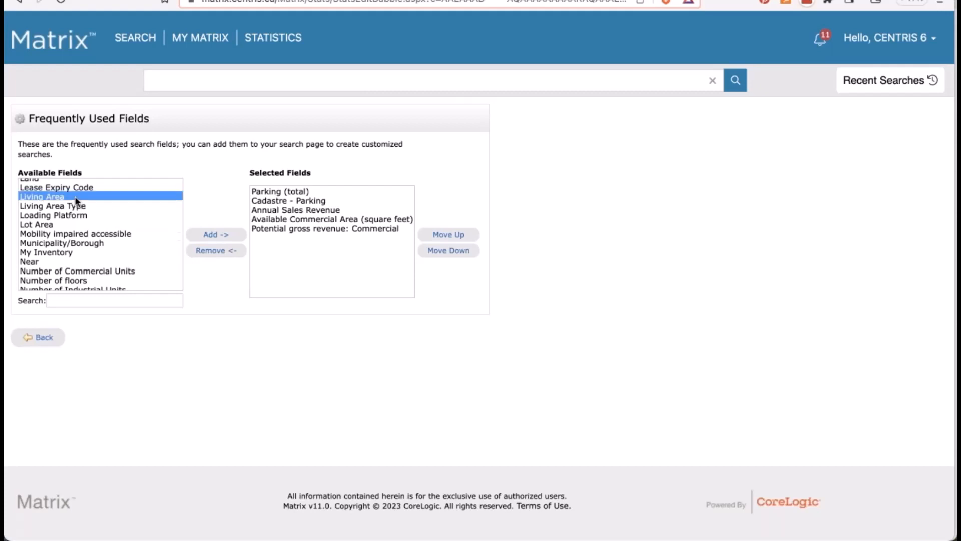
pyautogui.scroll(-4, 113, 274)
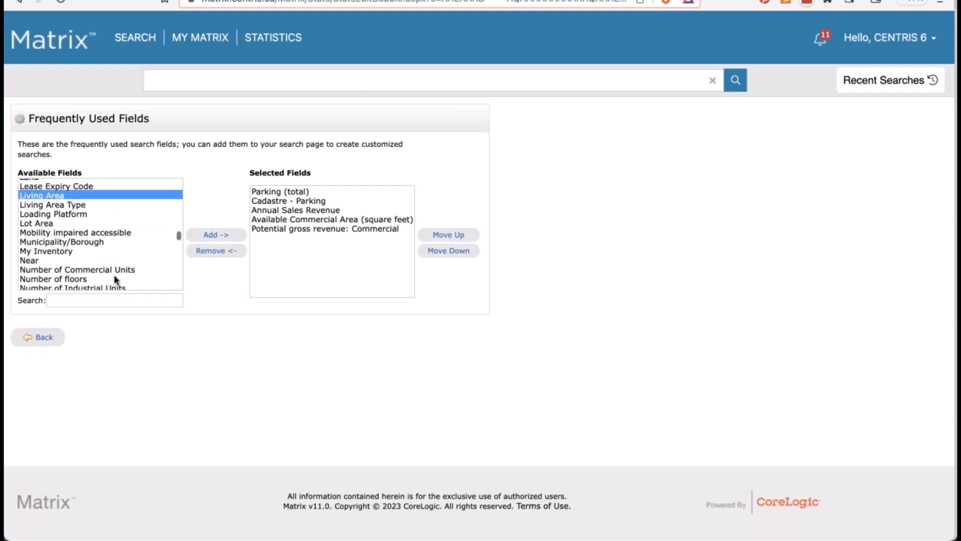
pyautogui.click(216, 234)
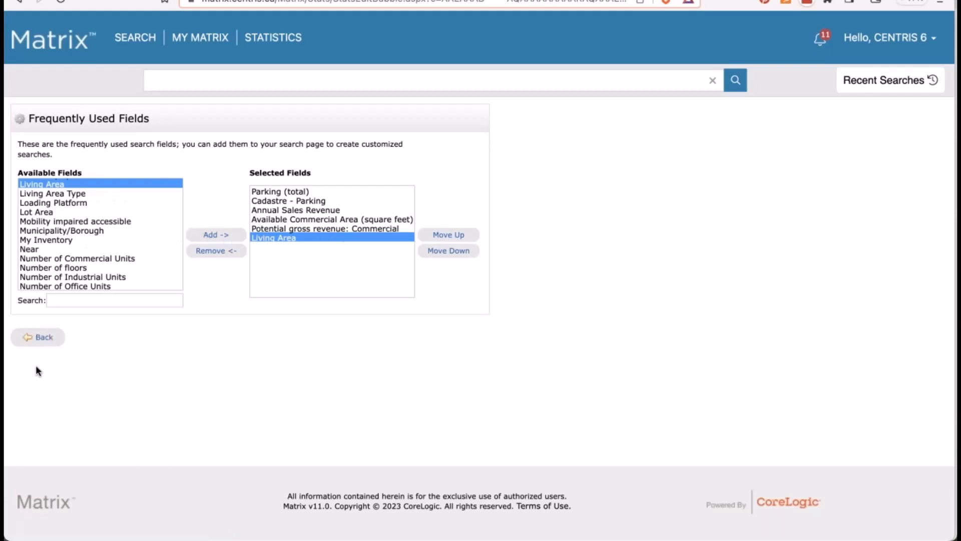
pyautogui.click(40, 336)
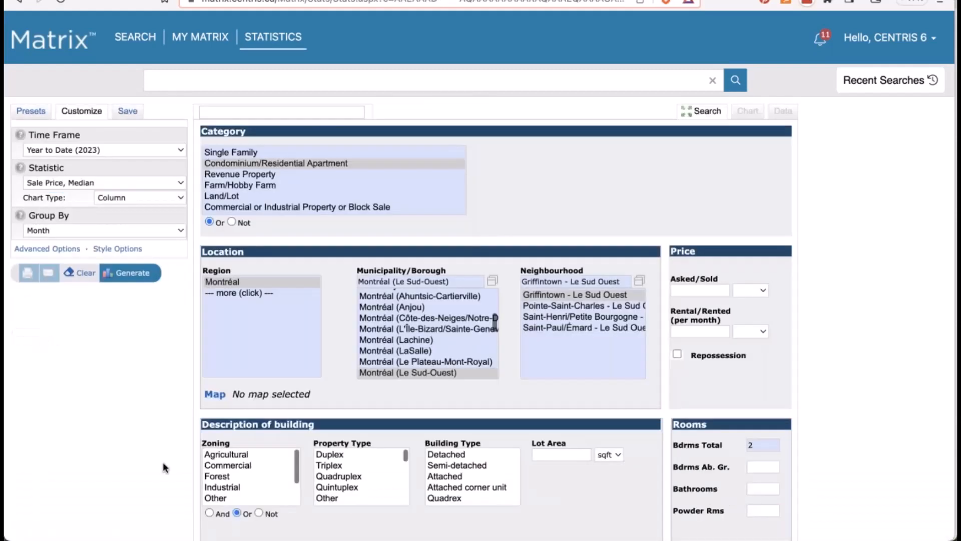
# Step: Set the Living Area criterion to 900+ sqft in the additional fields
pyautogui.scroll(-7, 163, 461)
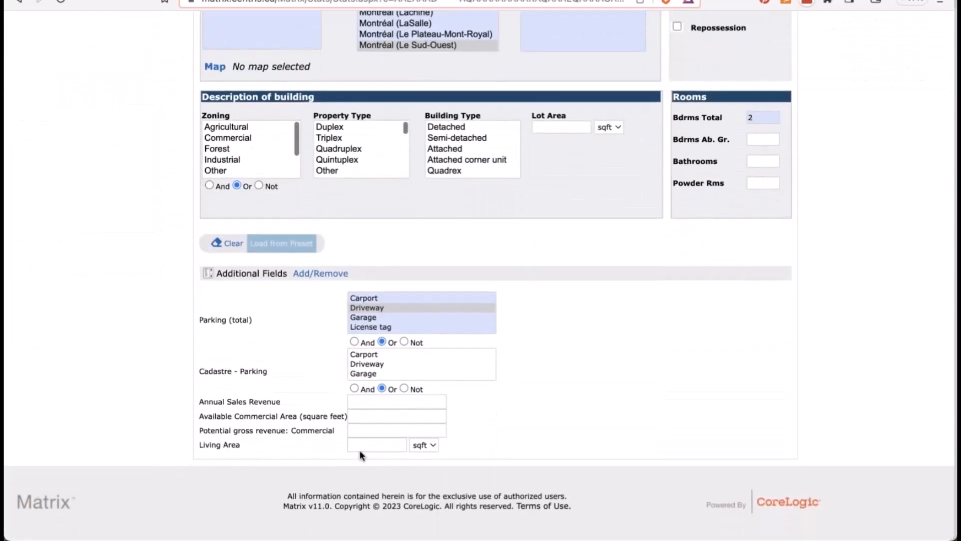
pyautogui.click(360, 442)
pyautogui.write('908')
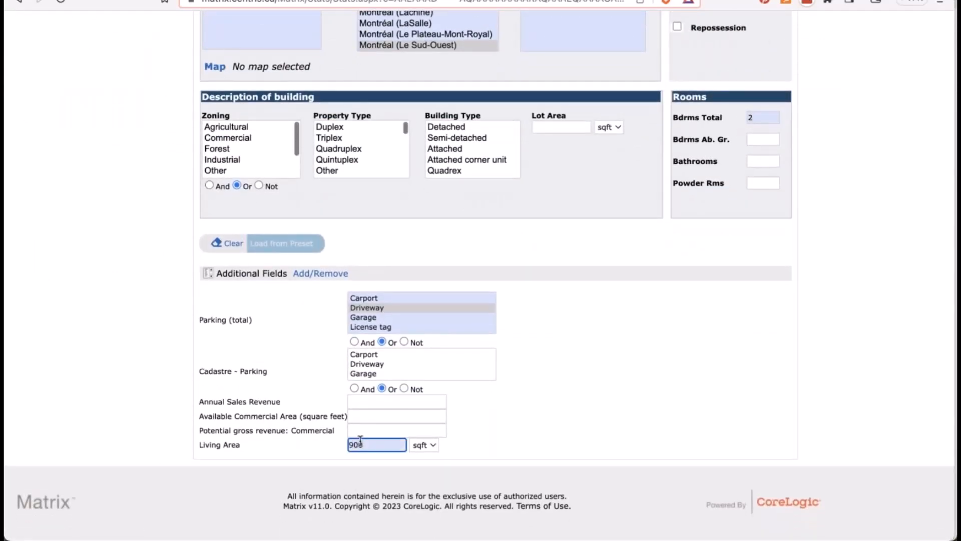
pyautogui.write('+')
# Step: Change the Parking (total) criterion to Garage and generate the median sale price chart
pyautogui.scroll(3, 129, 348)
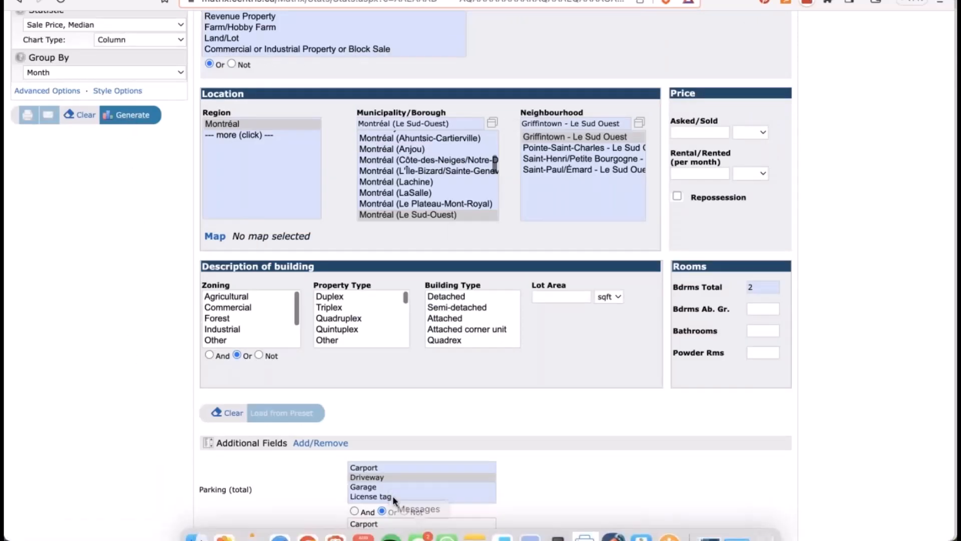
pyautogui.click(371, 483)
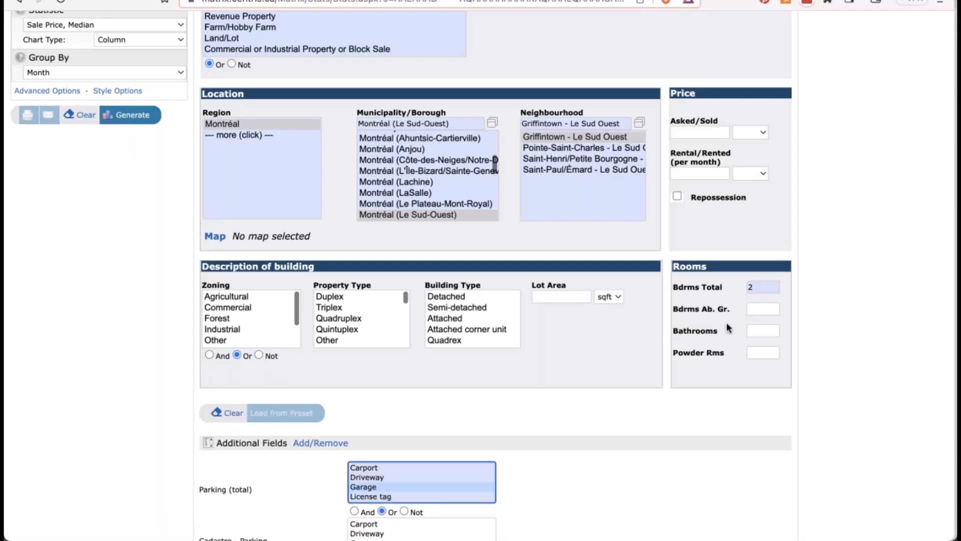
pyautogui.scroll(-5, 589, 386)
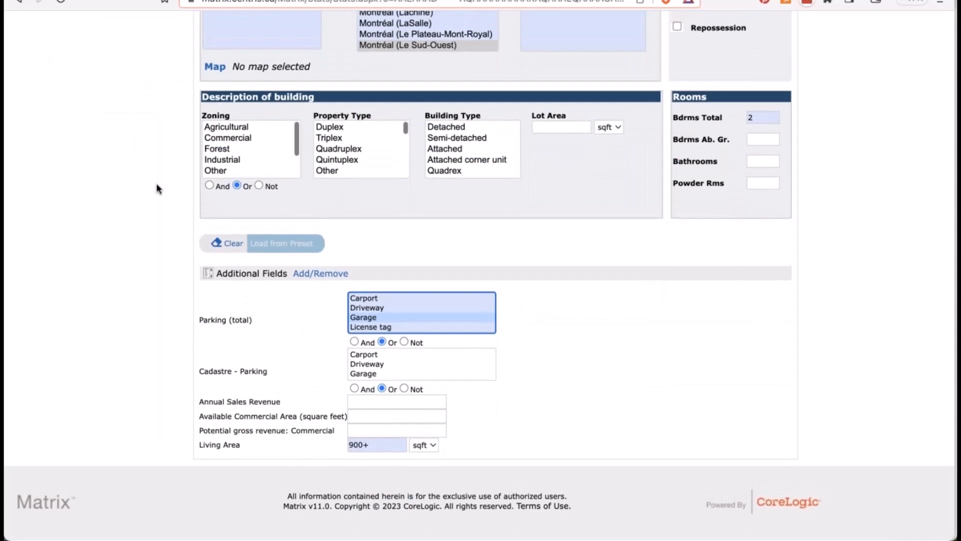
pyautogui.scroll(9, 156, 182)
pyautogui.click(132, 278)
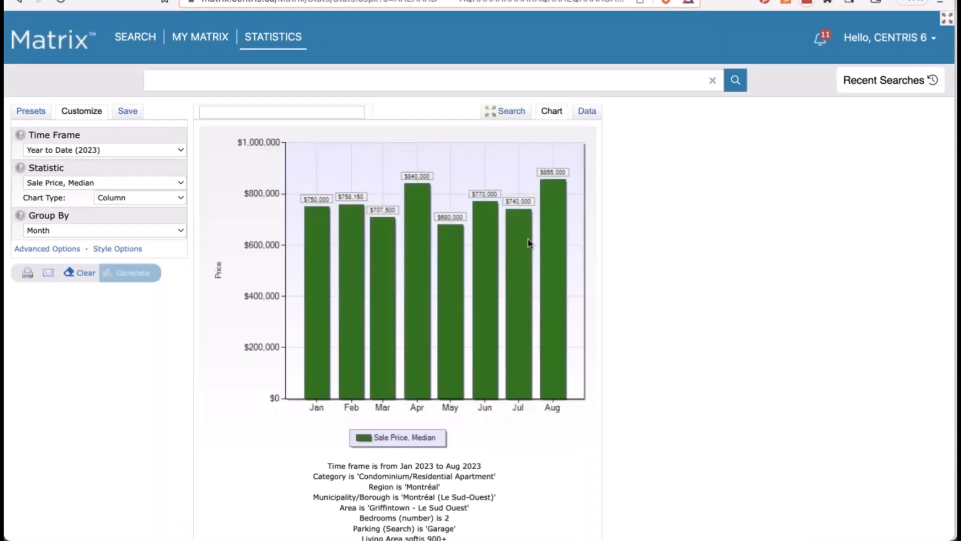
# Step: Inspect the July column and highlight the search criteria summary and the listing-count note below the chart
pyautogui.moveTo(529, 243)
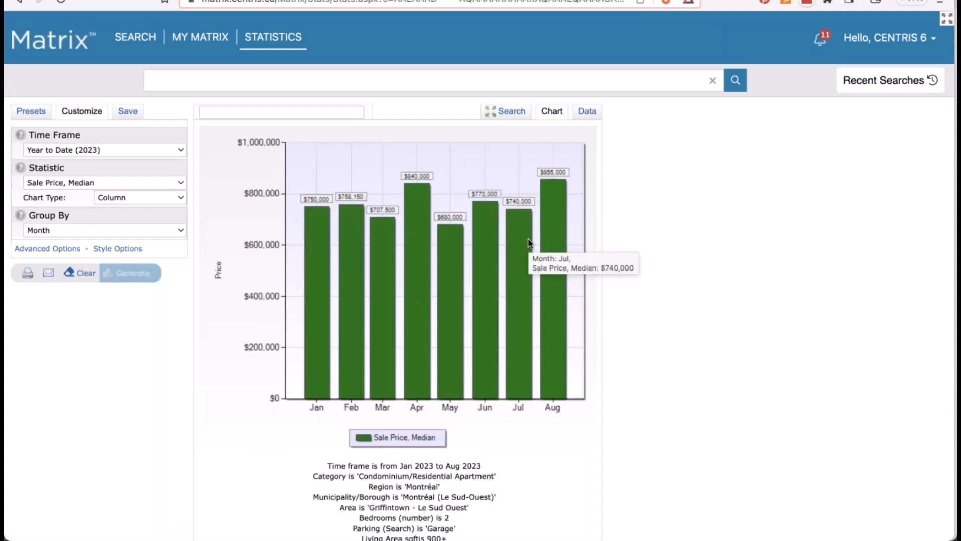
pyautogui.scroll(-3, 529, 243)
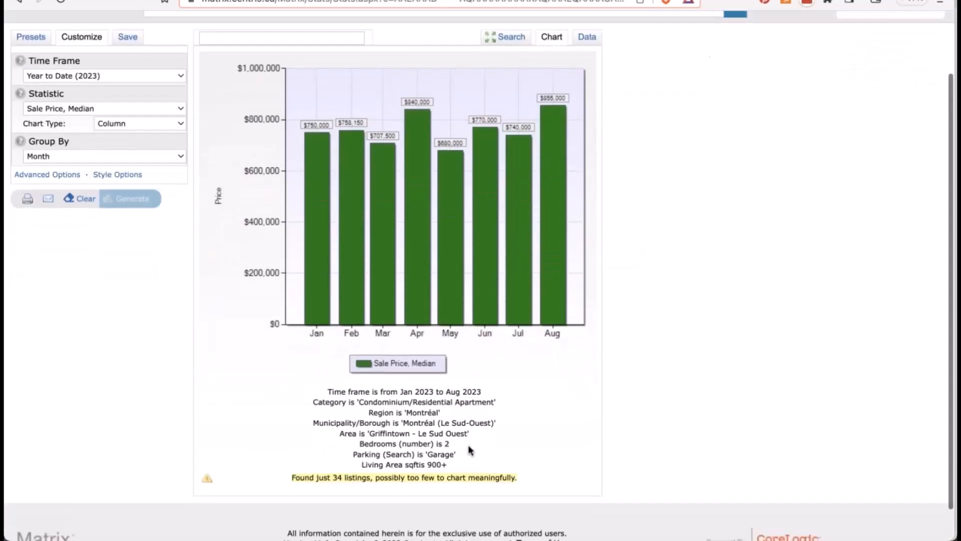
pyautogui.moveTo(454, 468); pyautogui.dragTo(310, 414)
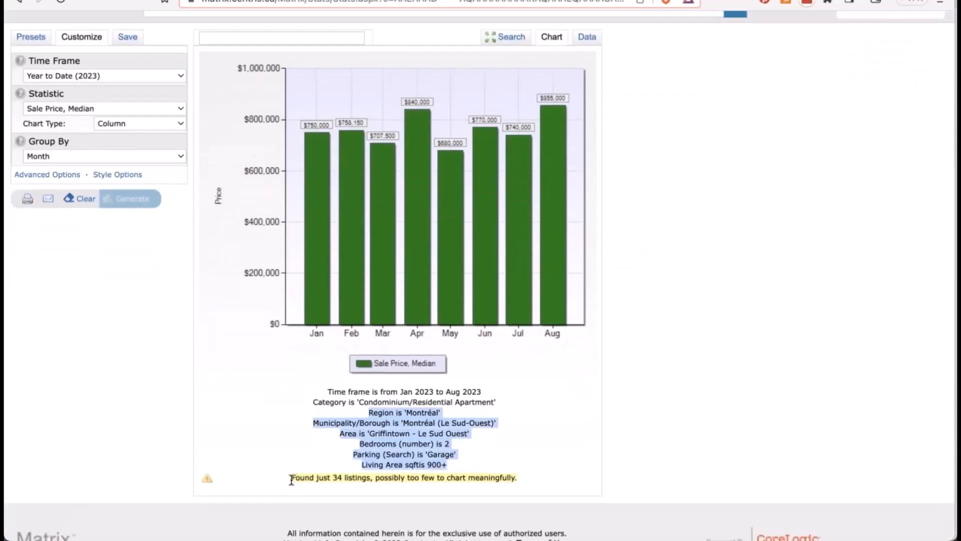
pyautogui.moveTo(291, 479); pyautogui.dragTo(434, 514)
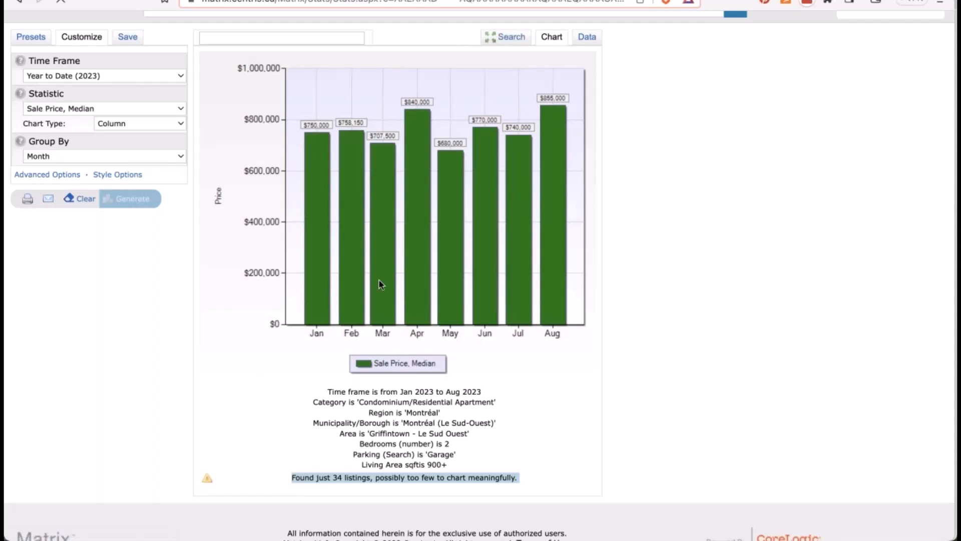
# Step: Return to the search criteria and look over the Municipality/Borough list and the additional fields
pyautogui.moveTo(379, 281)
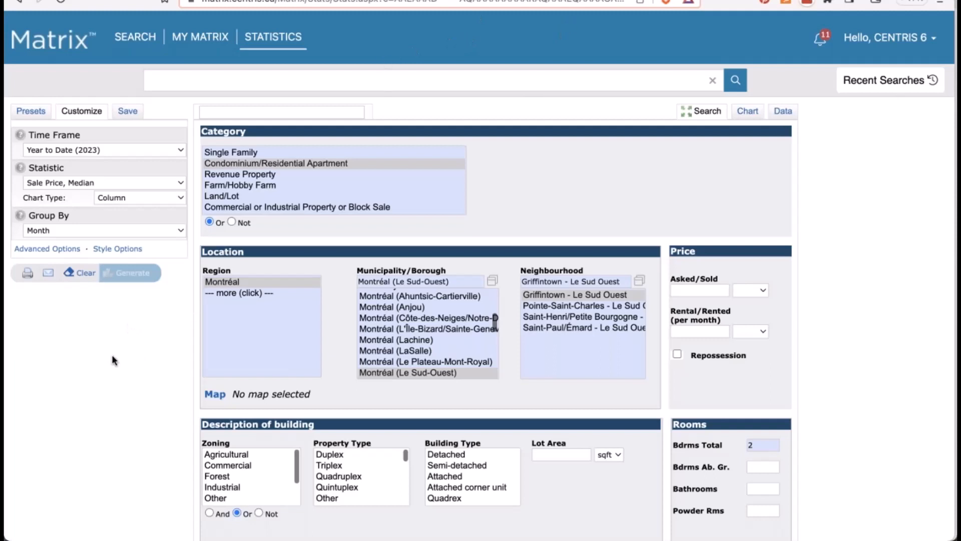
pyautogui.scroll(-2, 112, 355)
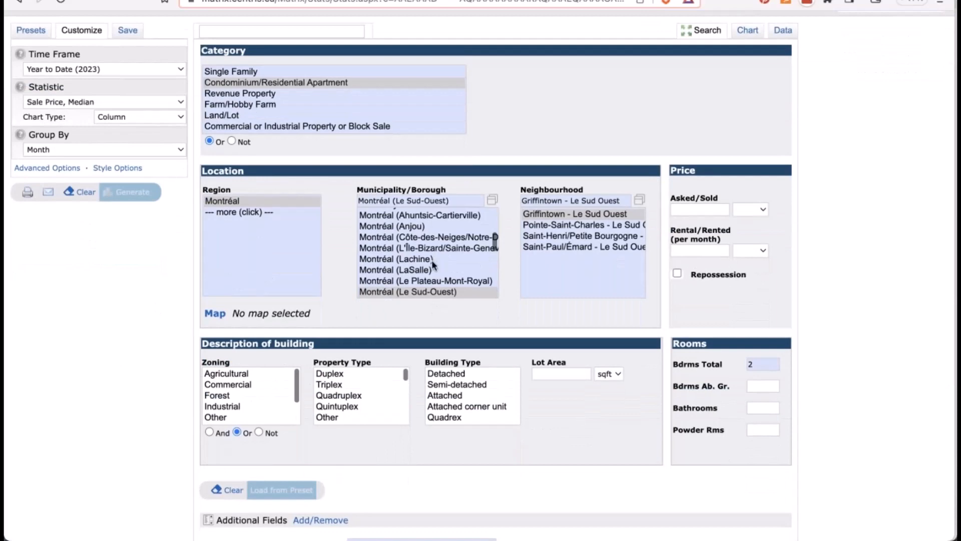
pyautogui.scroll(-4, 434, 264)
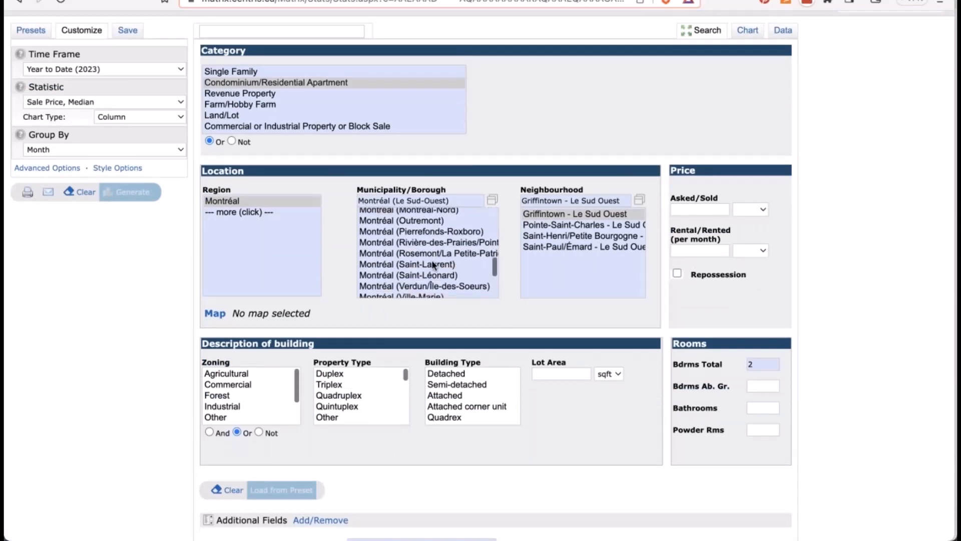
pyautogui.scroll(-3, 323, 459)
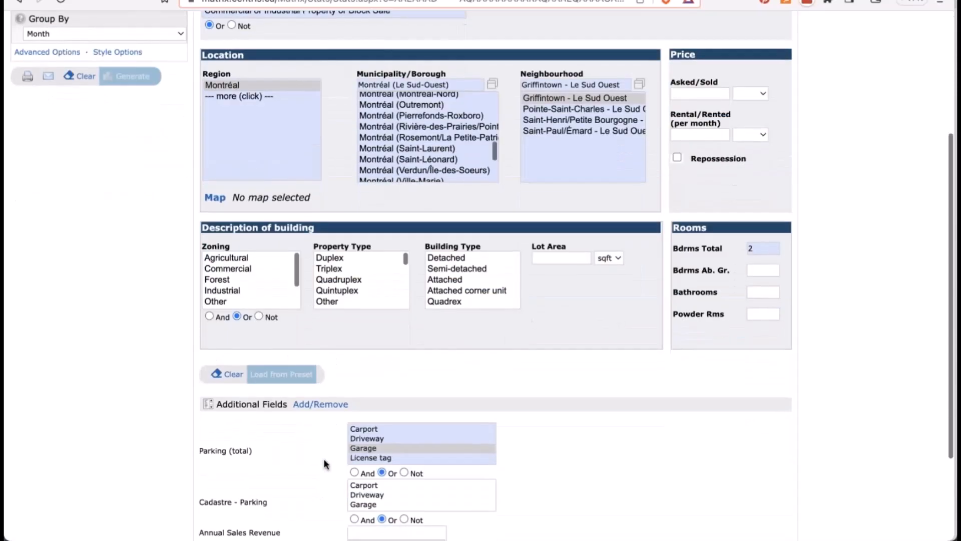
pyautogui.scroll(5, 128, 119)
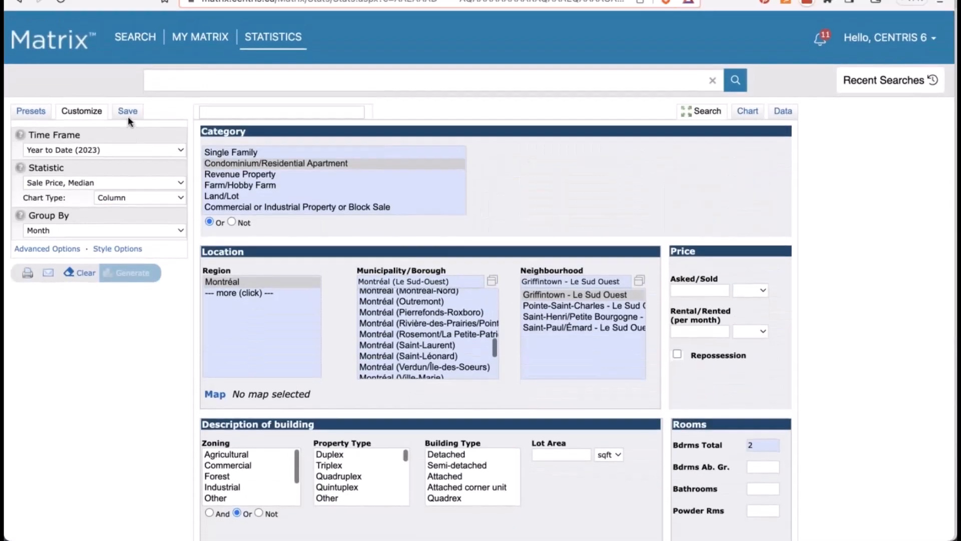
# Step: Review the chart and its monthly data table, and compare them with the Centris statistics PDF for Le Sud-Ouest
pyautogui.click(748, 110)
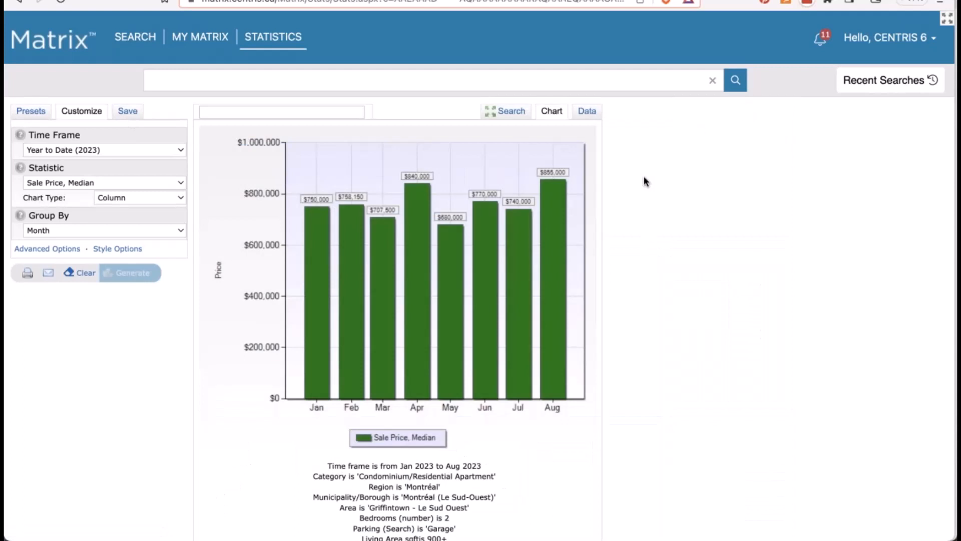
pyautogui.scroll(-3, 644, 181)
pyautogui.scroll(1, 644, 182)
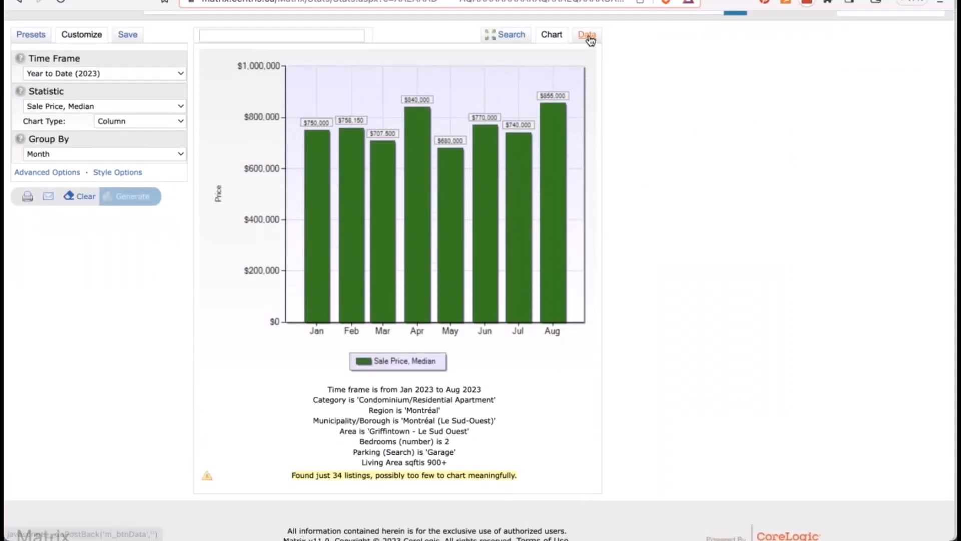
pyautogui.click(588, 36)
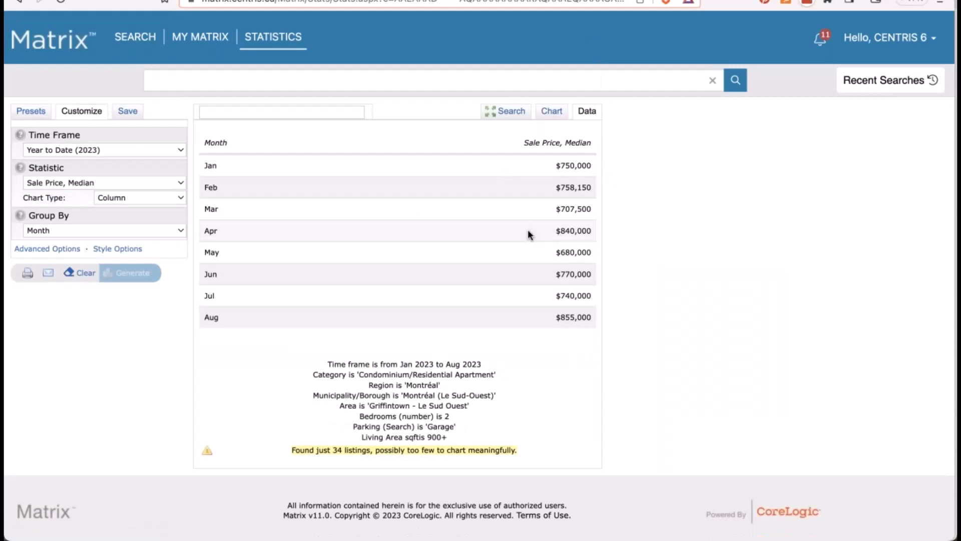
pyautogui.hotkey('ctrl', 'Tab')
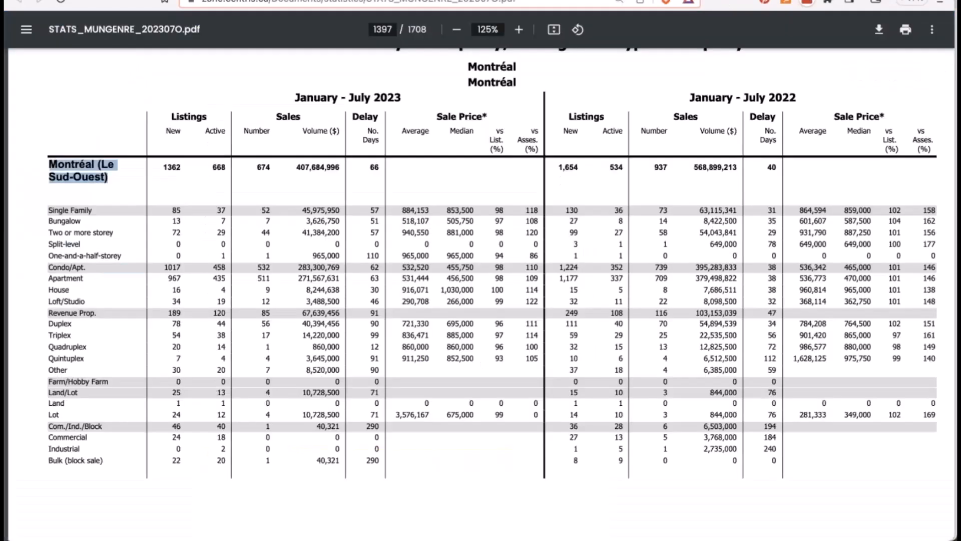
pyautogui.hotkey('ctrl', 'shift', 'Tab')
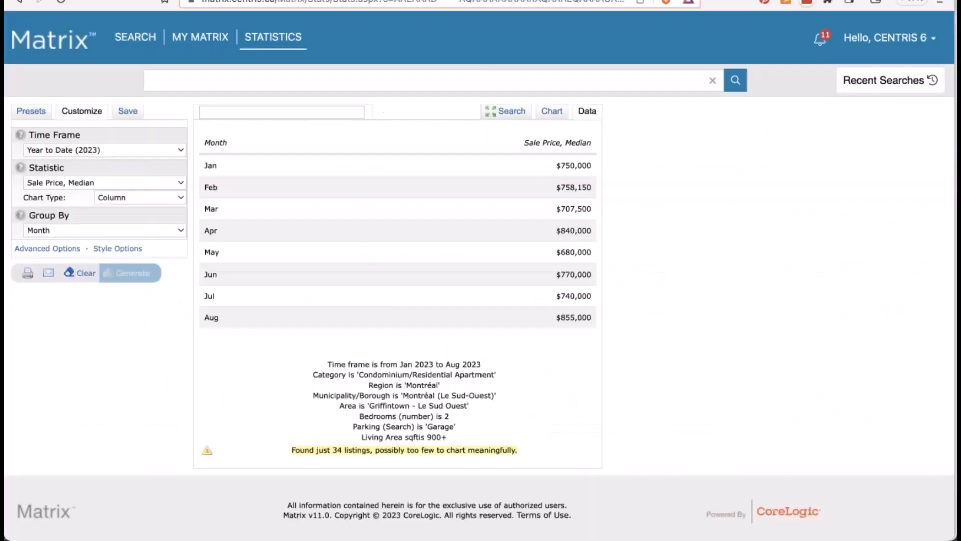
# Step: Go back to the chart, add Selling Time, Median as a secondary statistic with a Line chart type, and regenerate it
pyautogui.click(552, 111)
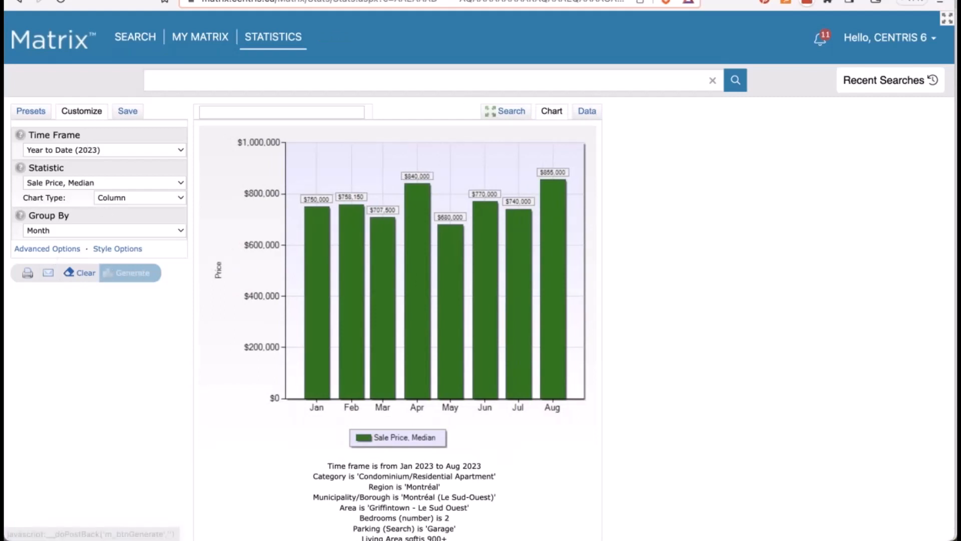
pyautogui.click(47, 248)
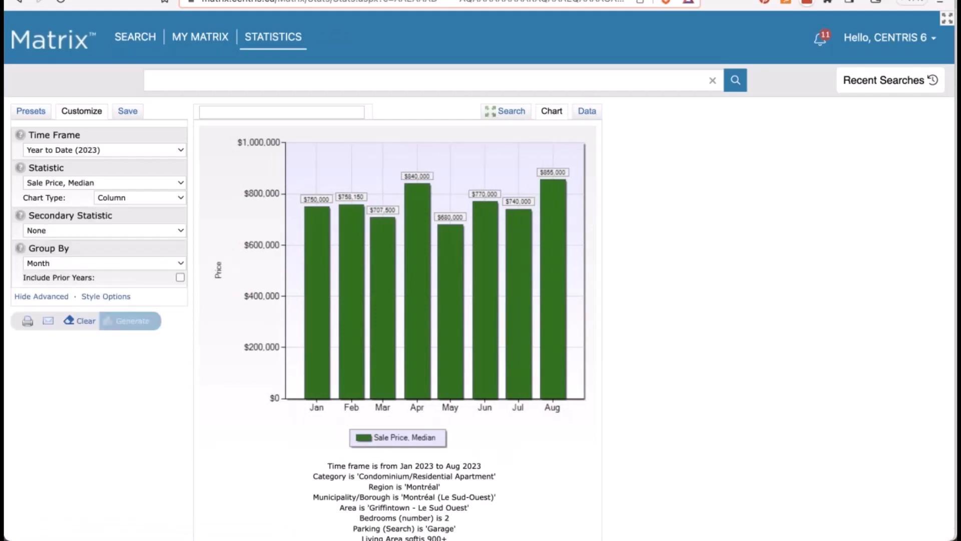
pyautogui.click(49, 233)
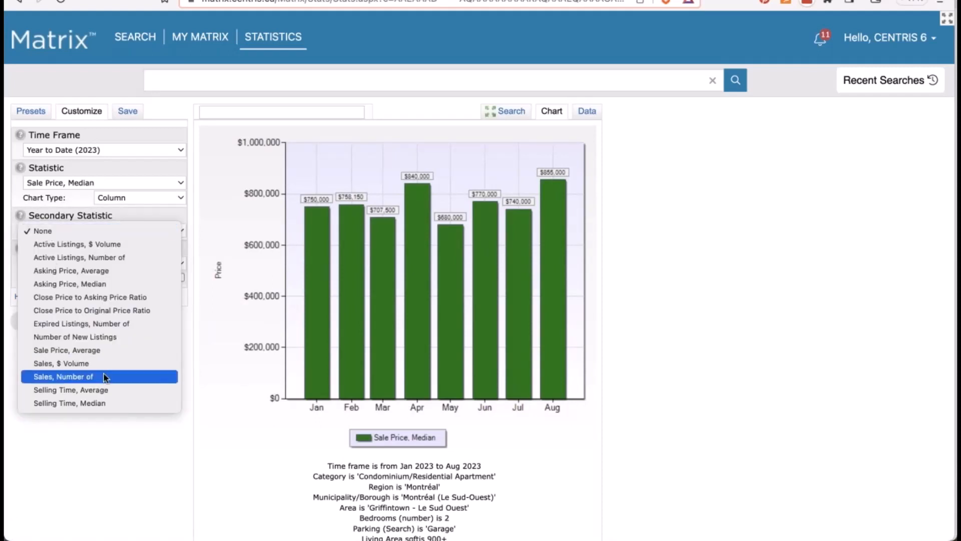
pyautogui.click(106, 403)
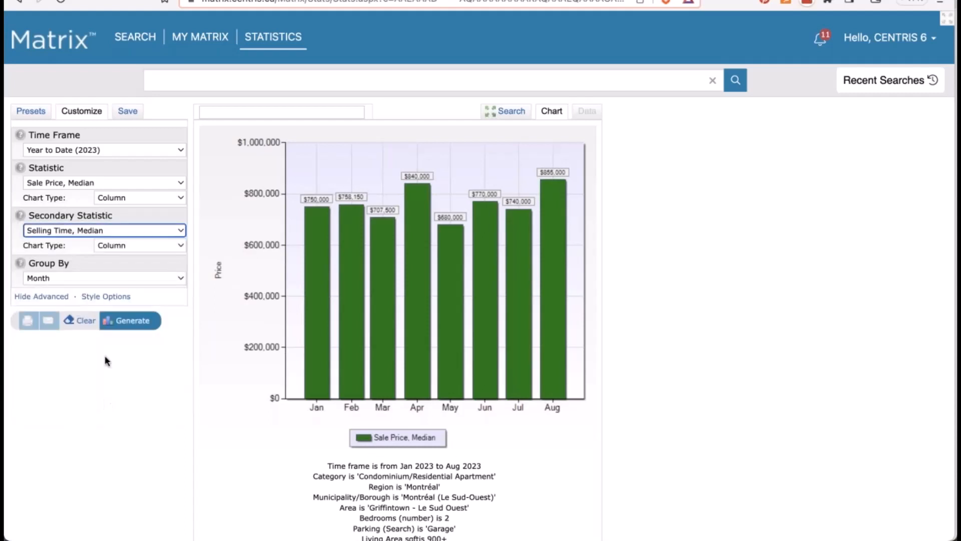
pyautogui.click(122, 246)
pyautogui.click(122, 259)
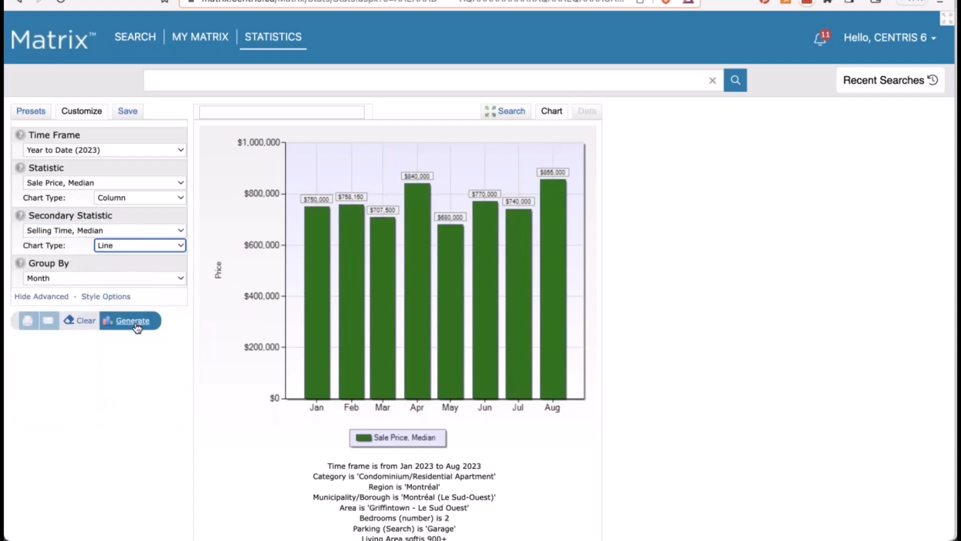
pyautogui.click(135, 322)
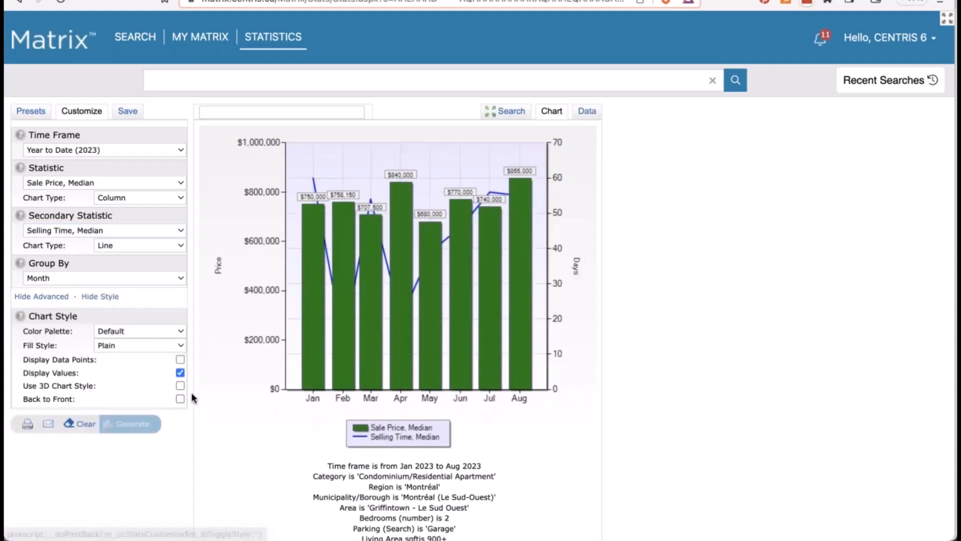
# Step: Enable Back to Front in the chart style, regenerate the chart, and open its printable version
pyautogui.click(180, 399)
pyautogui.click(134, 425)
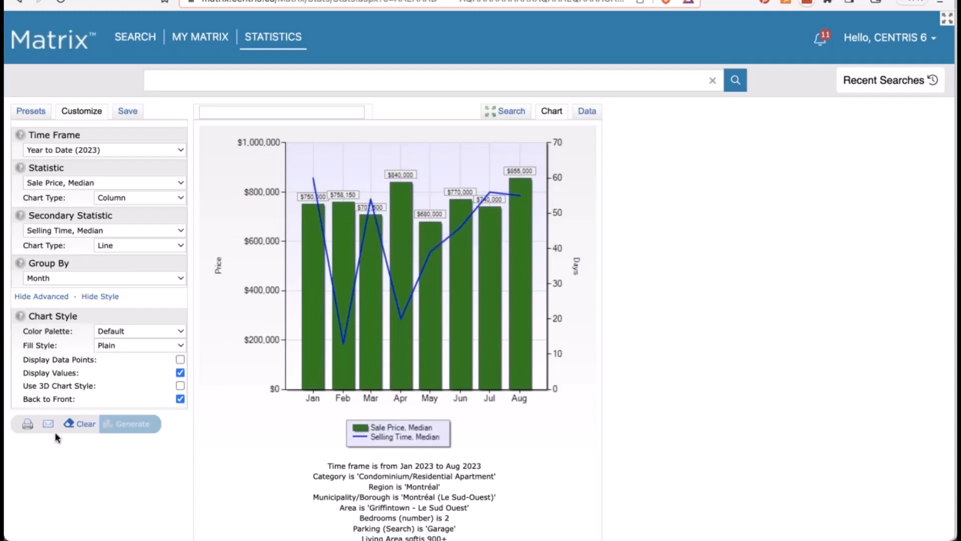
pyautogui.click(29, 427)
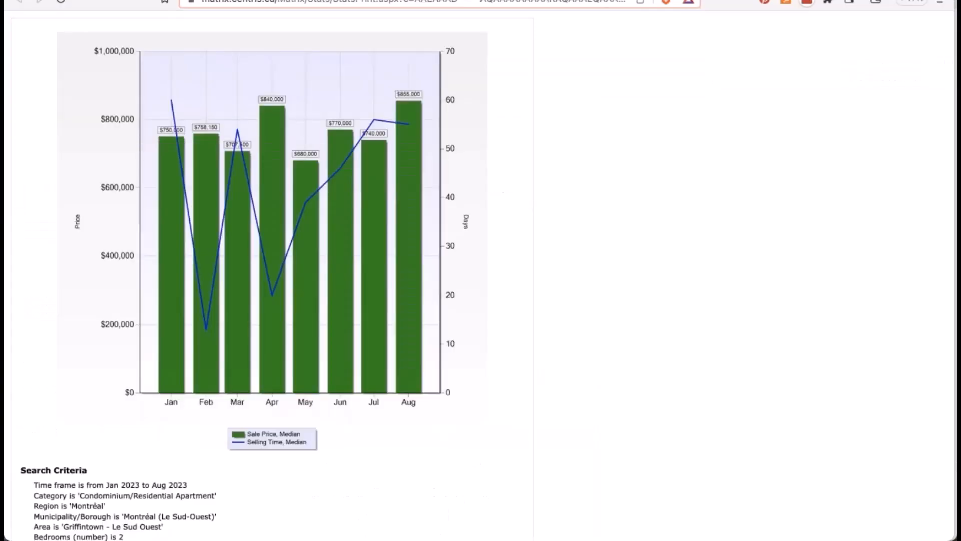
# Step: Show the tabular data in the printable version, look over the monthly figures and search criteria, and return to the chart
pyautogui.scroll(-3, 271, 272)
pyautogui.click(142, 526)
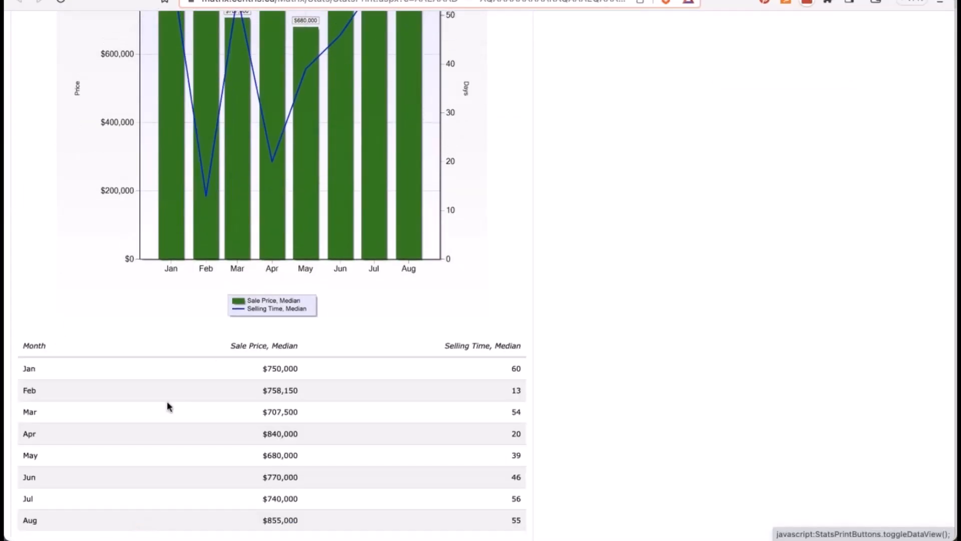
pyautogui.scroll(-1, 166, 400)
pyautogui.scroll(-4, 167, 401)
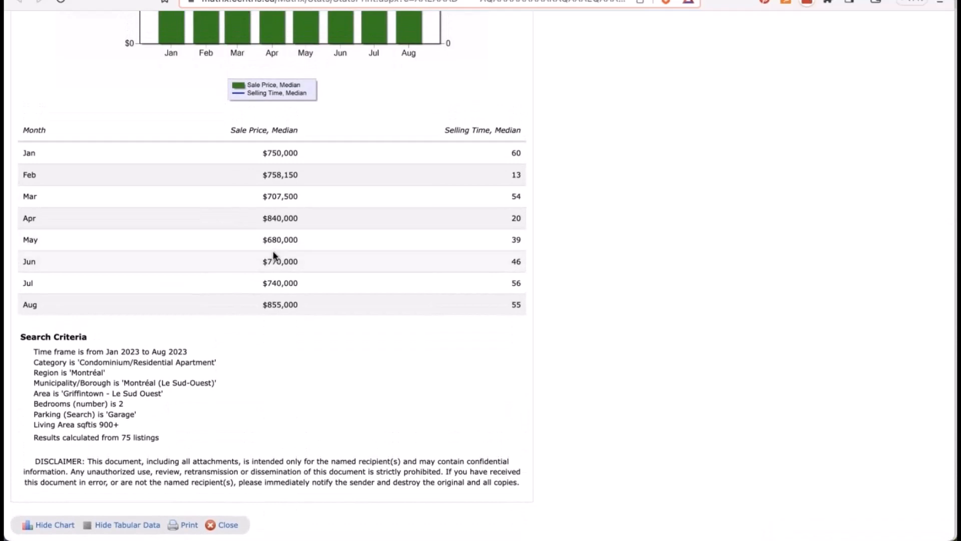
pyautogui.click(435, 1)
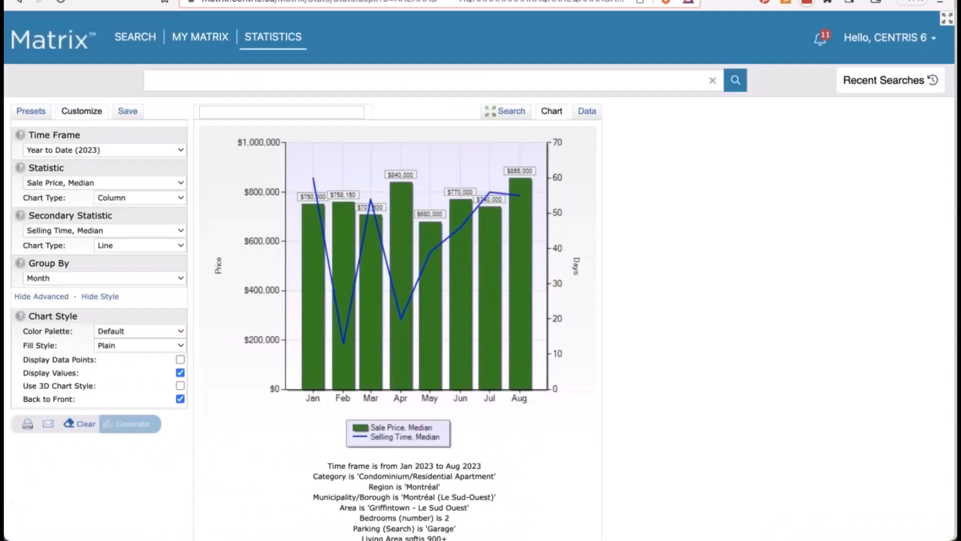
# Step: Open the Email Statistics form, look over its recipient, language, tabular data and message fields, and cancel it
pyautogui.click(48, 424)
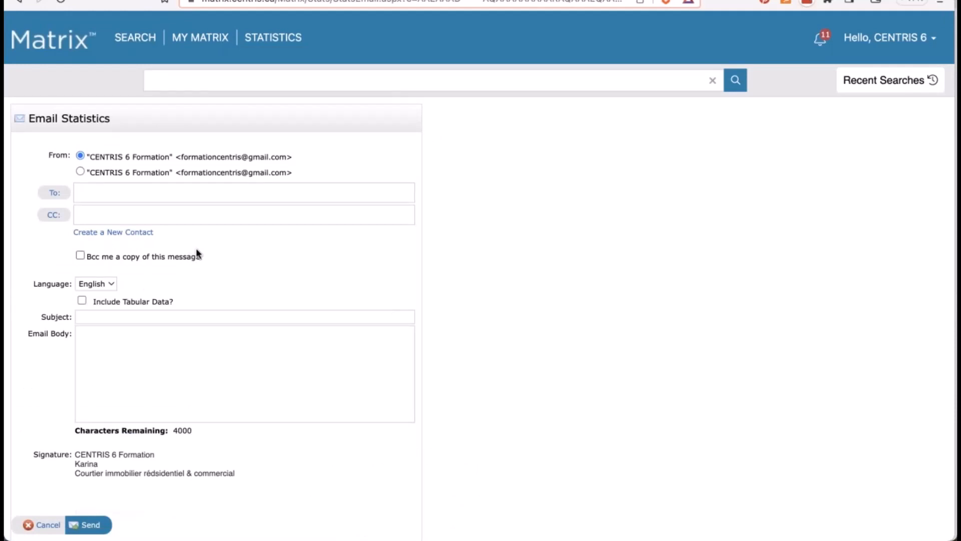
pyautogui.scroll(-3, 195, 281)
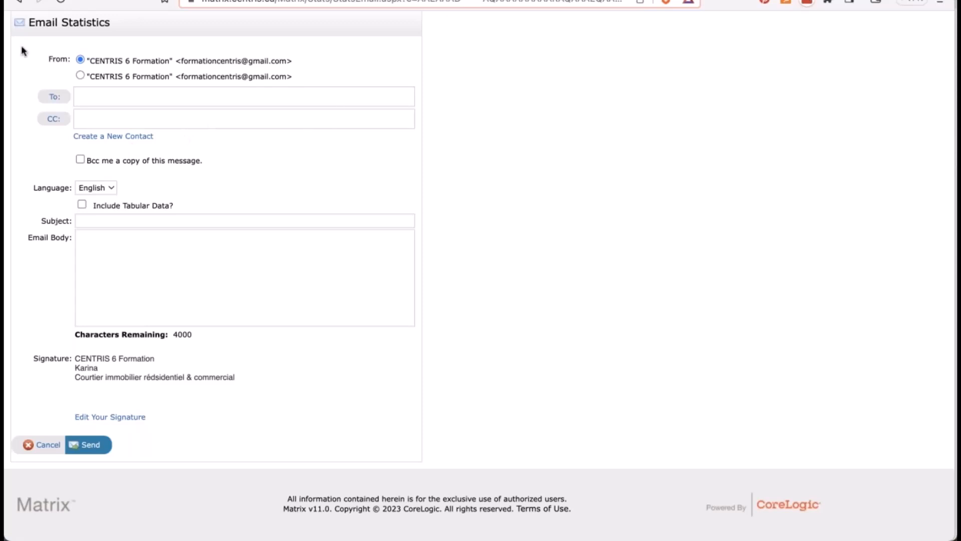
pyautogui.scroll(2, 68, 209)
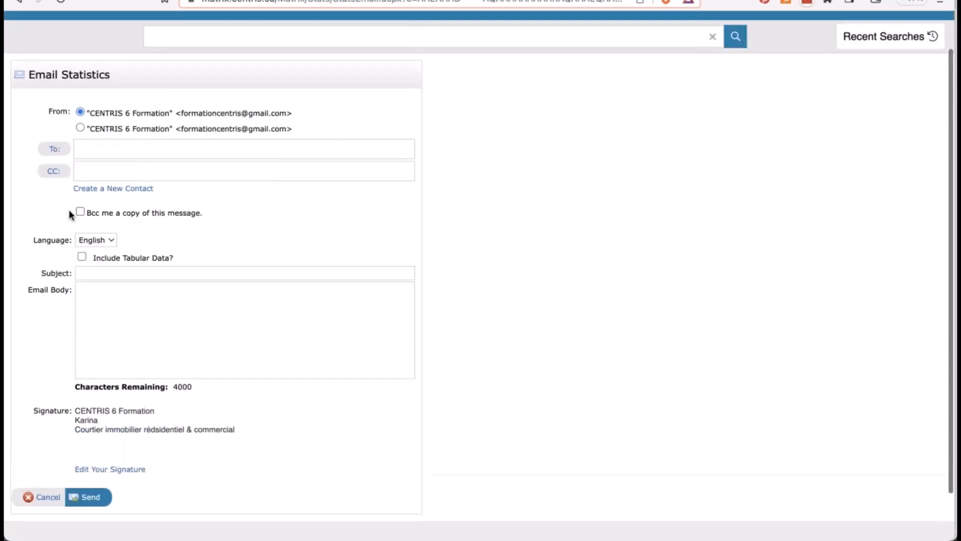
pyautogui.click(45, 497)
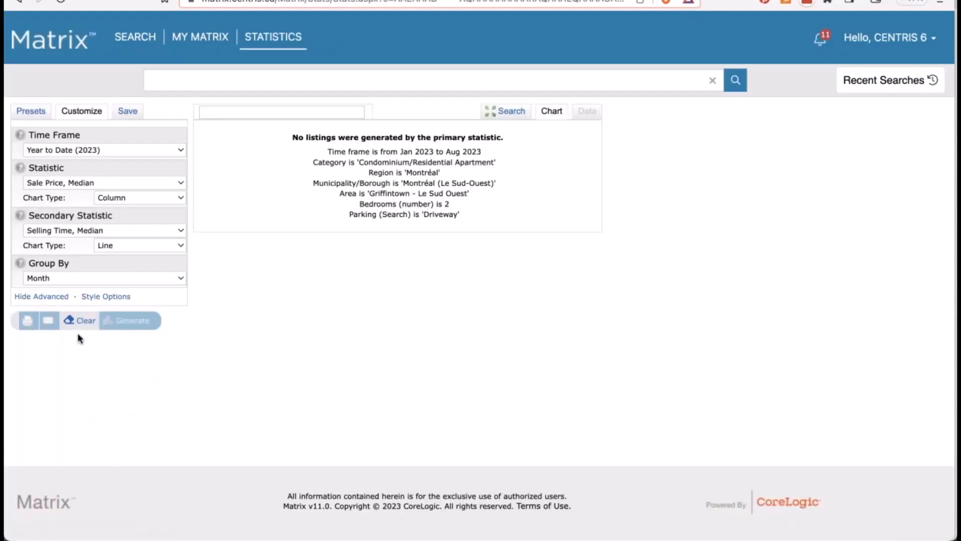
# Step: Return to the search criteria, set Bdrms Total to 2+, and regenerate the chart
pyautogui.click(504, 112)
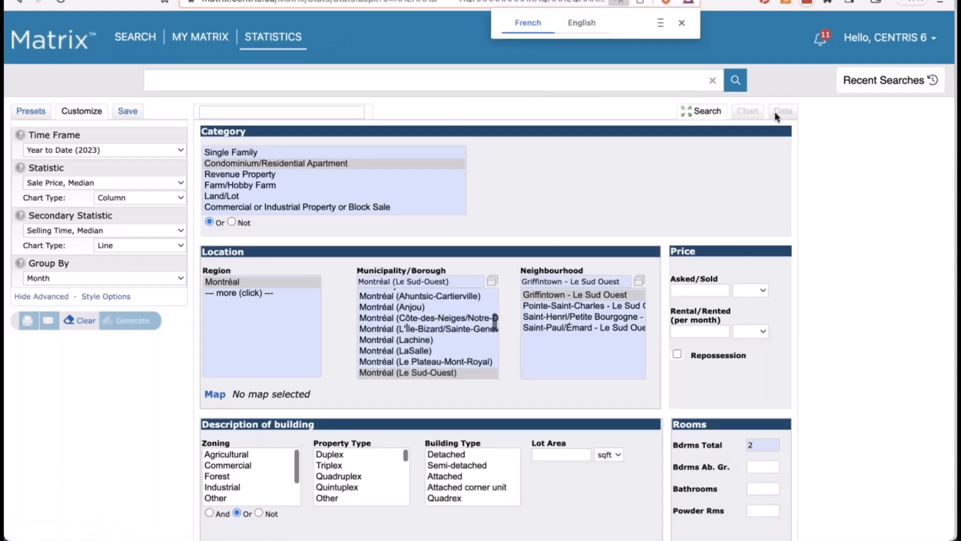
pyautogui.click(681, 23)
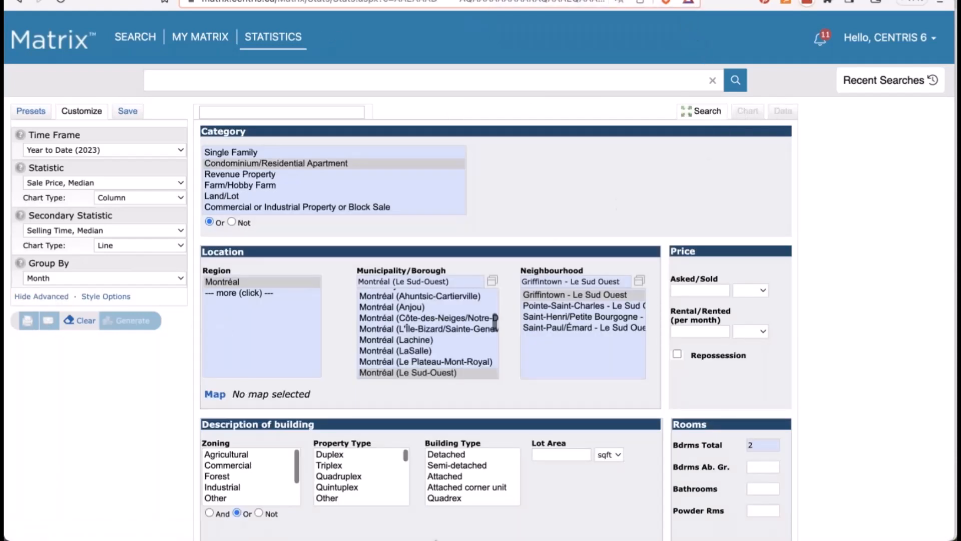
pyautogui.doubleClick(764, 446)
pyautogui.write('+')
pyautogui.click(128, 323)
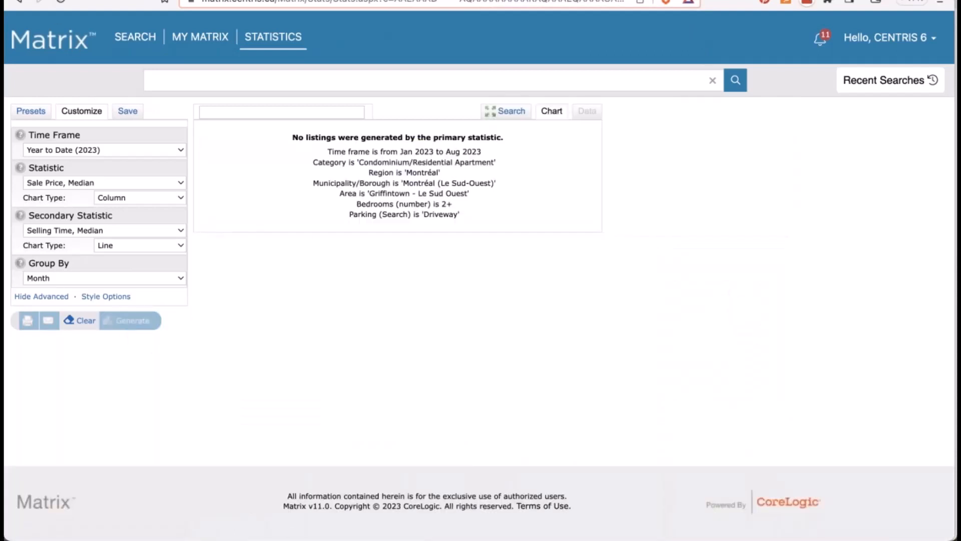
# Step: Reload the page, change the borough to Montréal (Ville-Marie) in the search criteria, and generate the chart
pyautogui.click(62, 2)
pyautogui.click(588, 98)
pyautogui.click(507, 111)
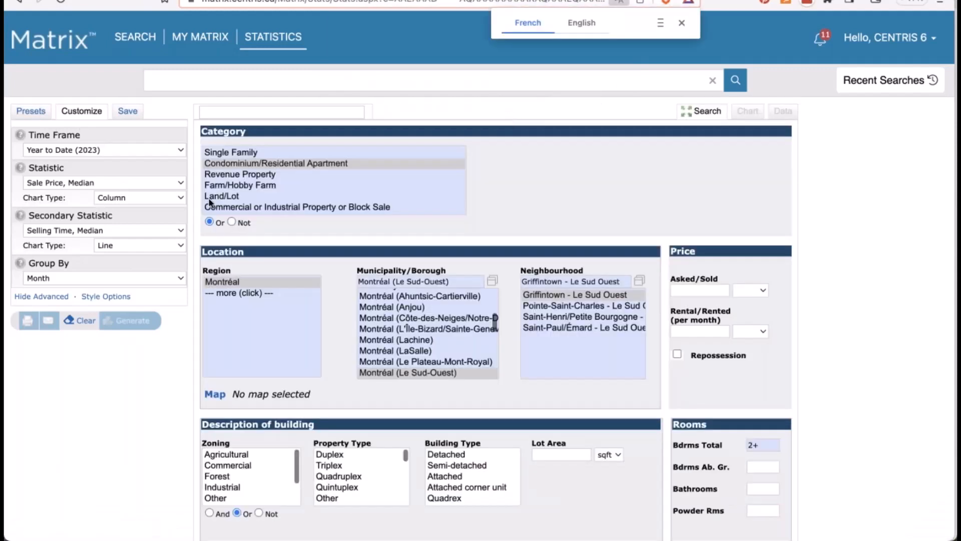
pyautogui.scroll(-5, 422, 359)
pyautogui.click(422, 358)
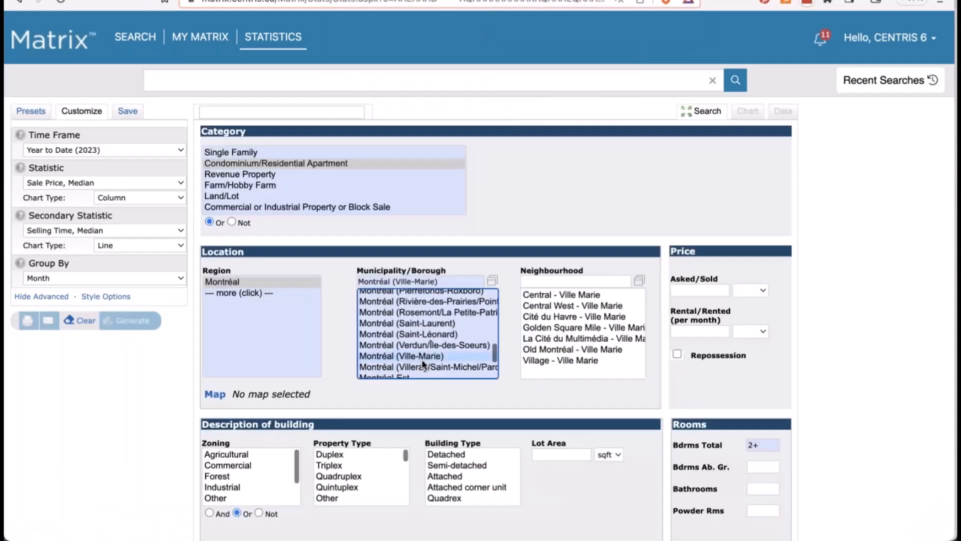
pyautogui.click(133, 322)
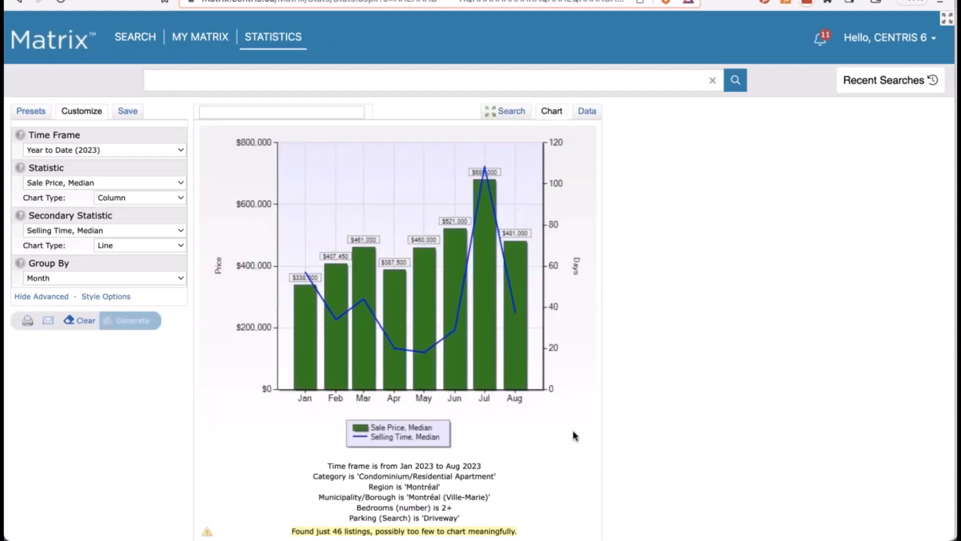
# Step: Try to narrow the Ville-Marie chart to the Golden Square Mile - Ville Marie neighbourhood
pyautogui.click(506, 112)
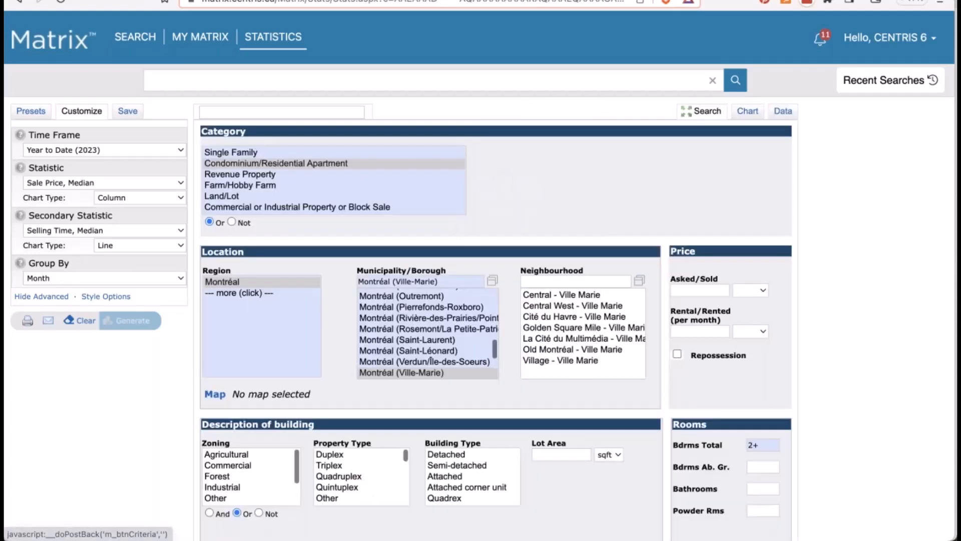
pyautogui.click(540, 327)
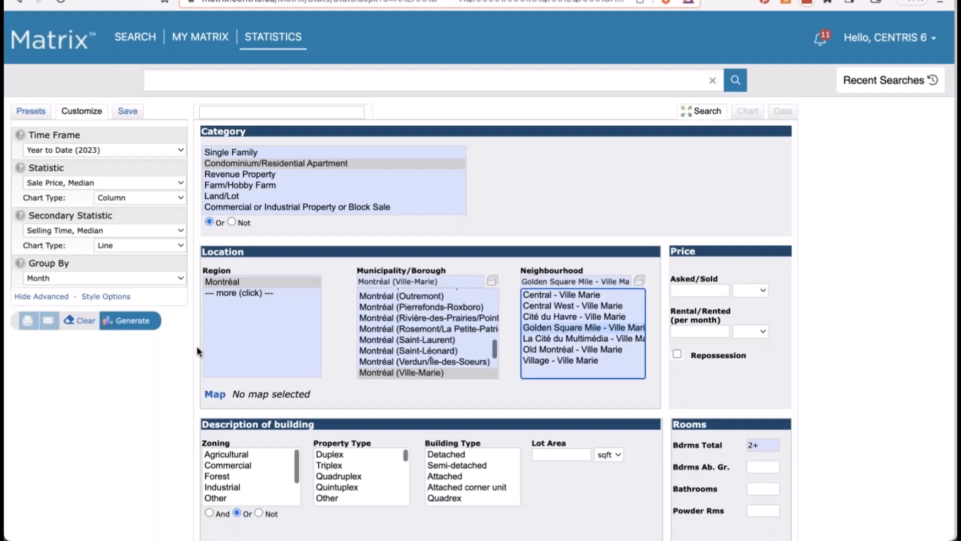
pyautogui.click(134, 321)
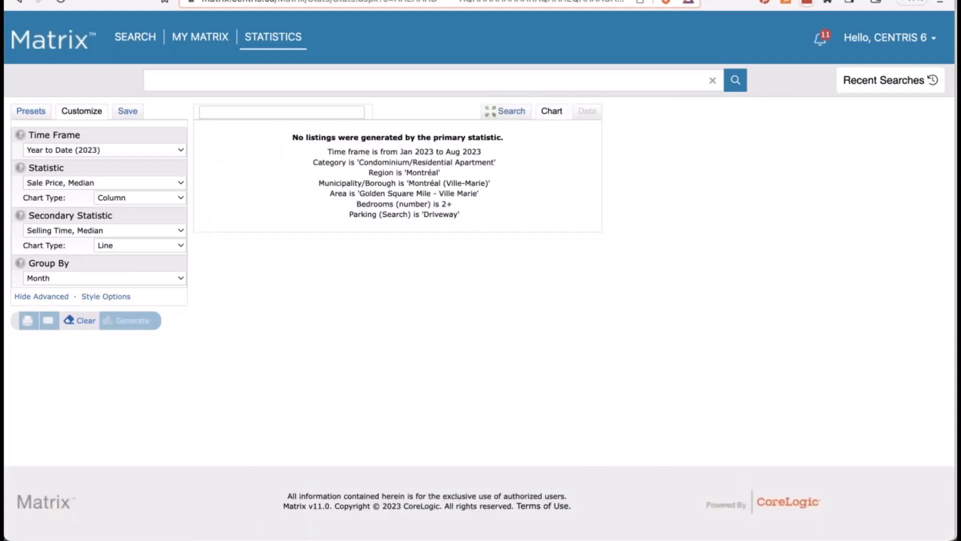
# Step: Go back to the search criteria, set Parking (total) to Garage with the Golden Square Mile - Ville Marie neighbourhood, and generate the chart
pyautogui.click(20, 2)
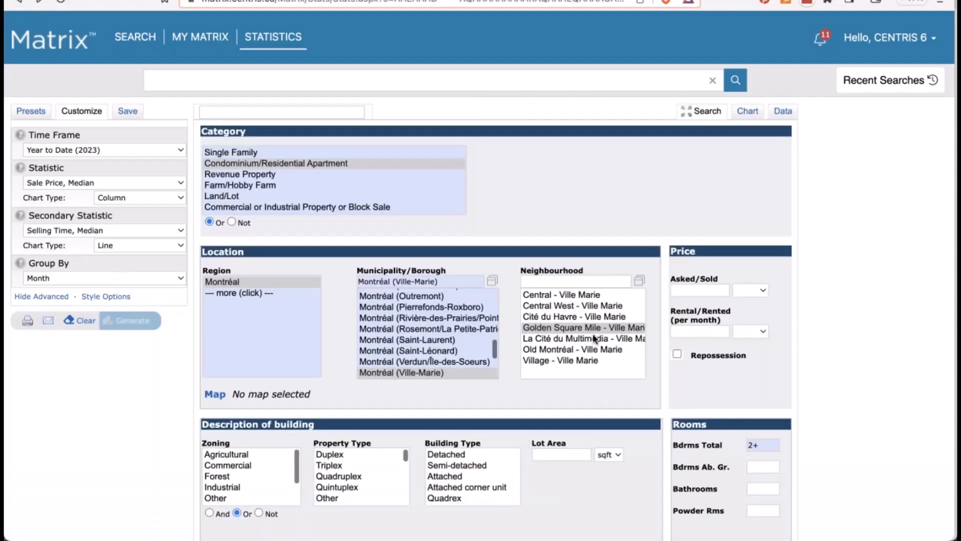
pyautogui.click(562, 327)
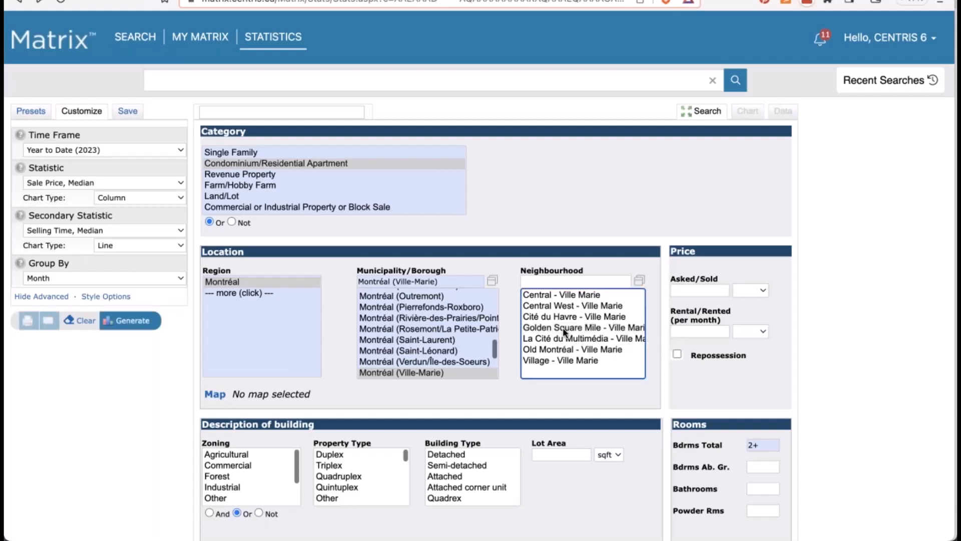
pyautogui.scroll(-5, 597, 470)
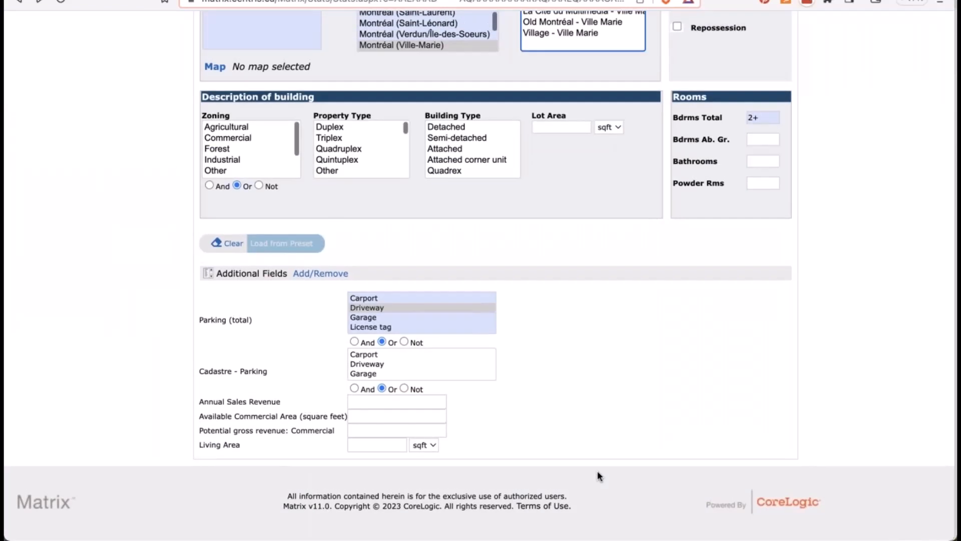
pyautogui.click(396, 316)
pyautogui.scroll(3, 397, 313)
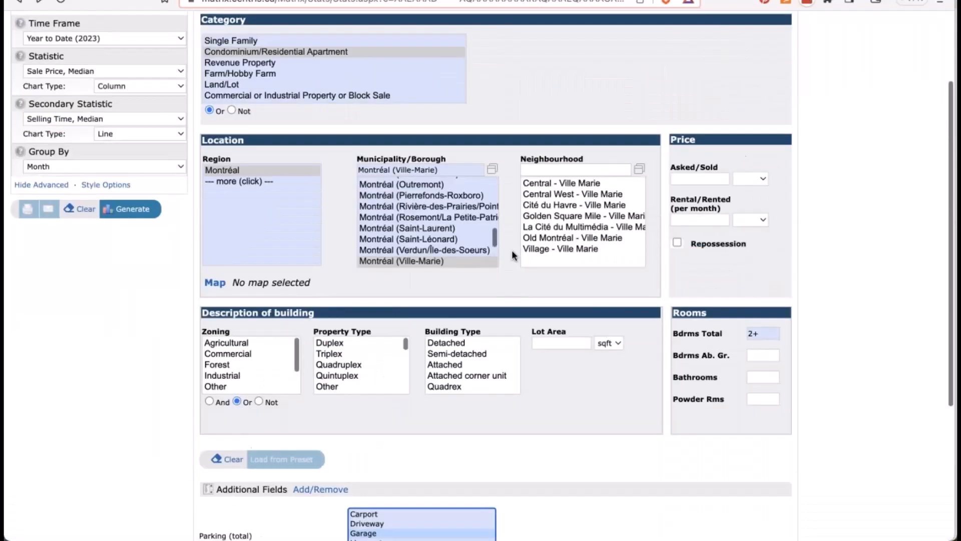
pyautogui.click(535, 217)
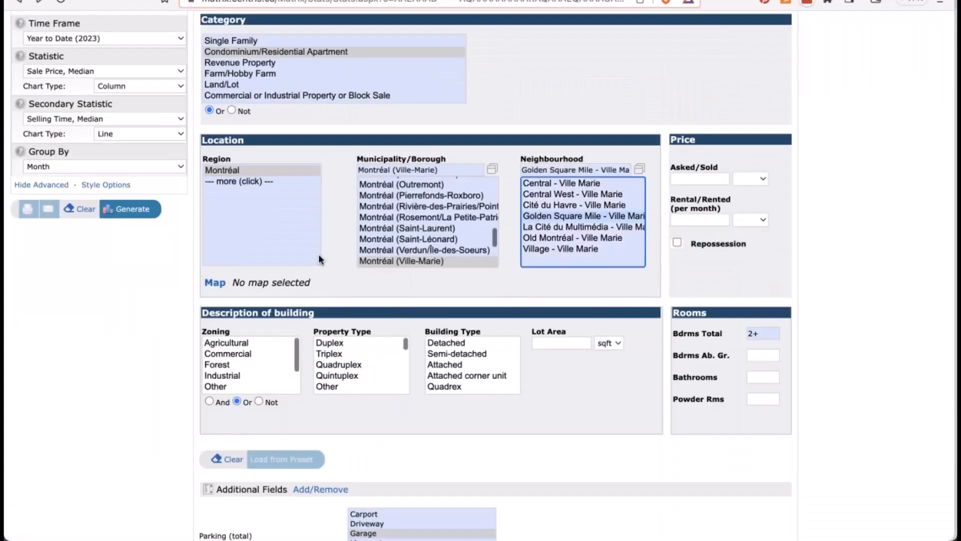
pyautogui.scroll(-1, 371, 484)
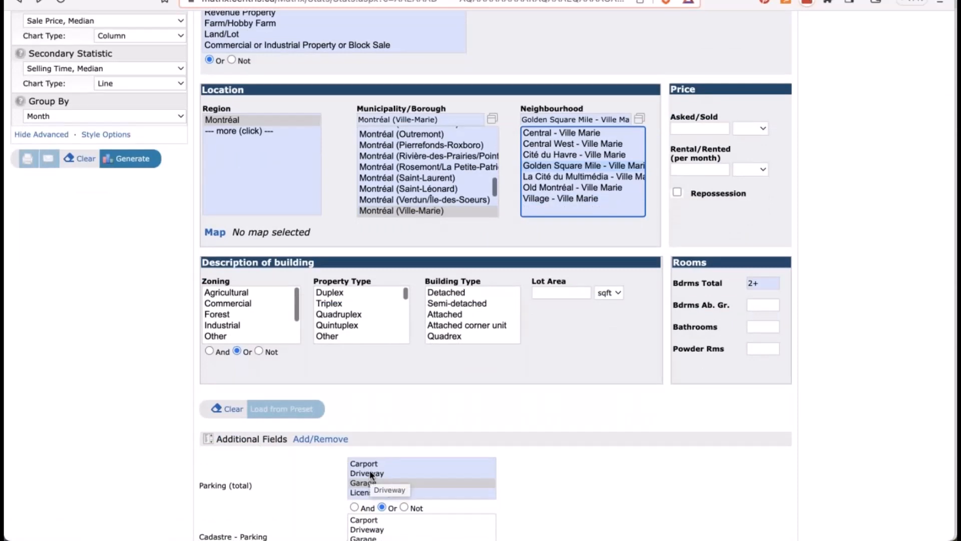
pyautogui.click(134, 159)
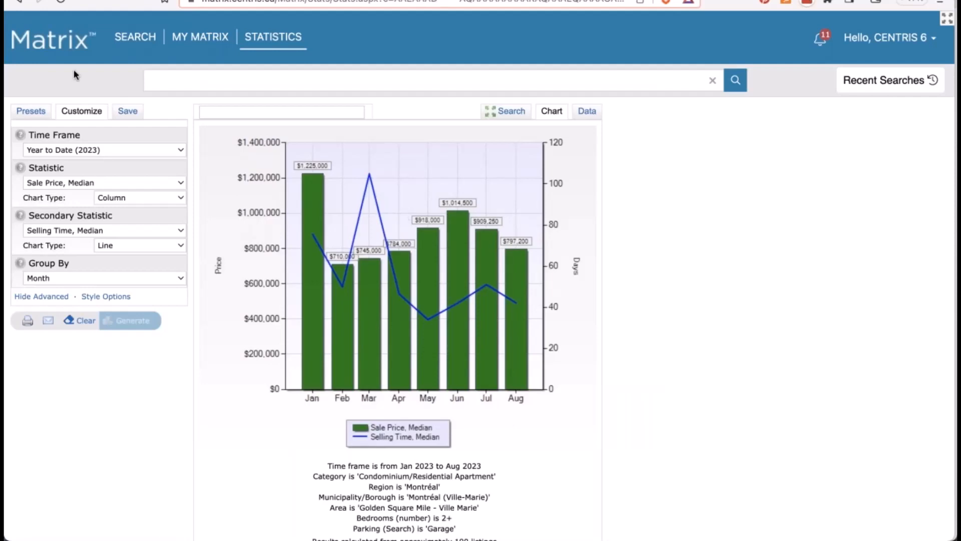
# Step: Open the chart's printable version, start printing it, and open the print output as a PDF in Preview
pyautogui.click(27, 321)
pyautogui.scroll(-5, 271, 270)
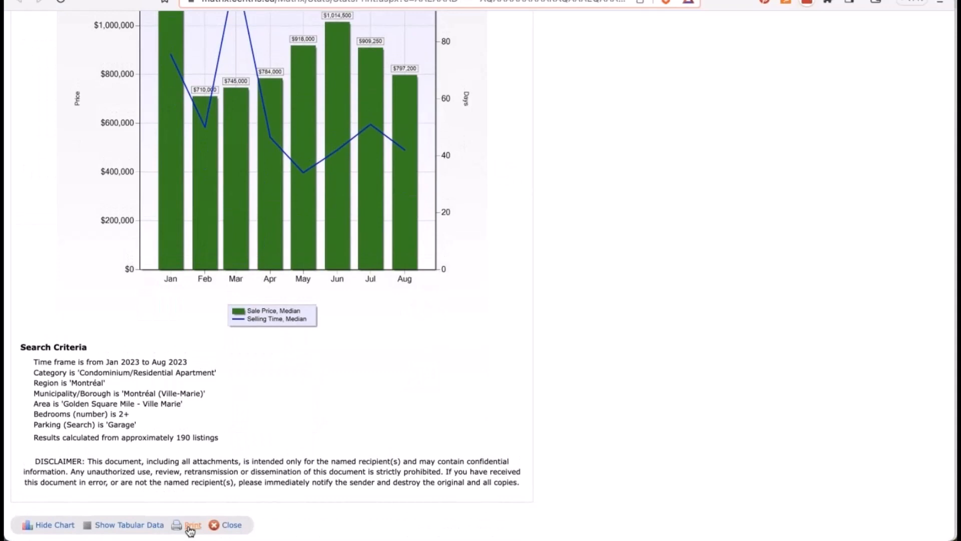
pyautogui.click(191, 524)
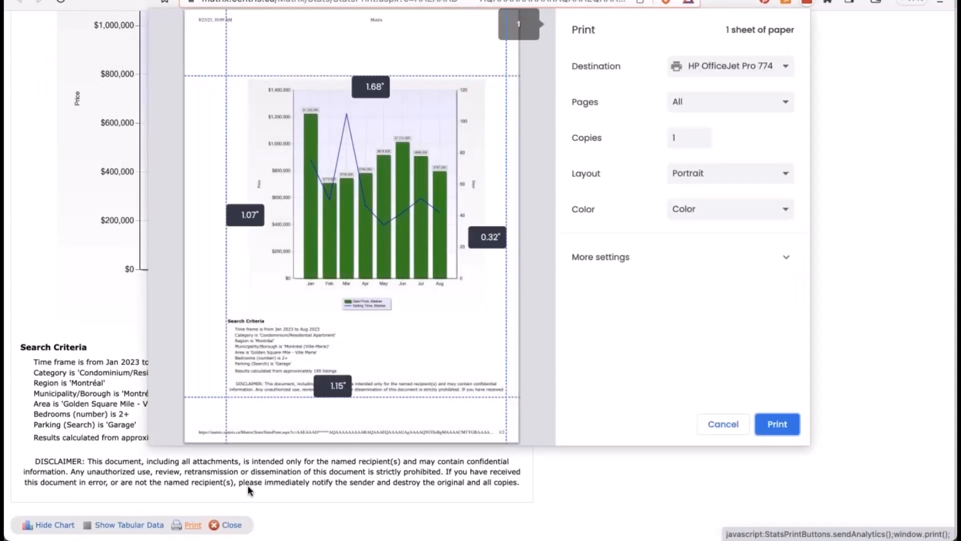
pyautogui.click(652, 269)
pyautogui.scroll(-5, 646, 367)
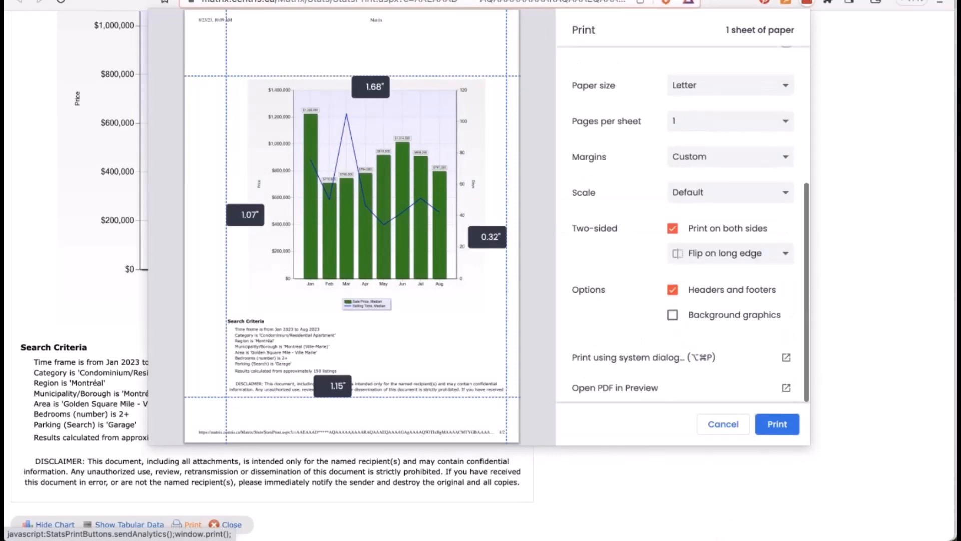
pyautogui.click(635, 391)
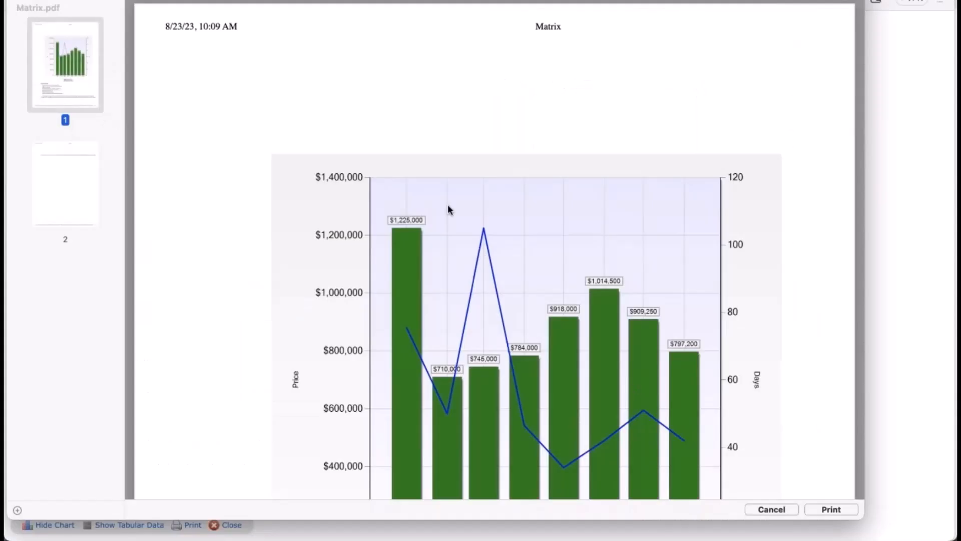
# Step: Look over the chart and search criteria in the PDF, and close the PDF and the printable version
pyautogui.scroll(-10, 327, 122)
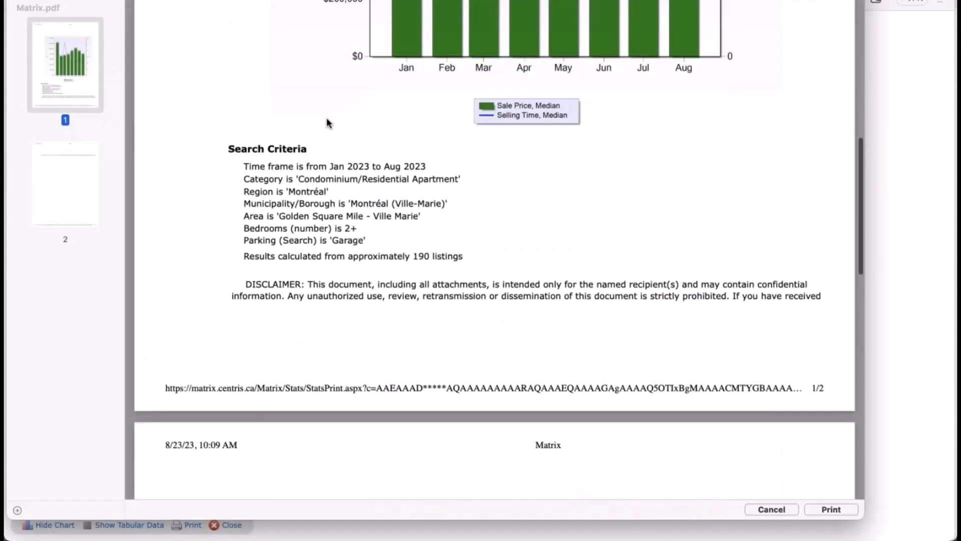
pyautogui.scroll(10, 326, 122)
pyautogui.scroll(1, 327, 122)
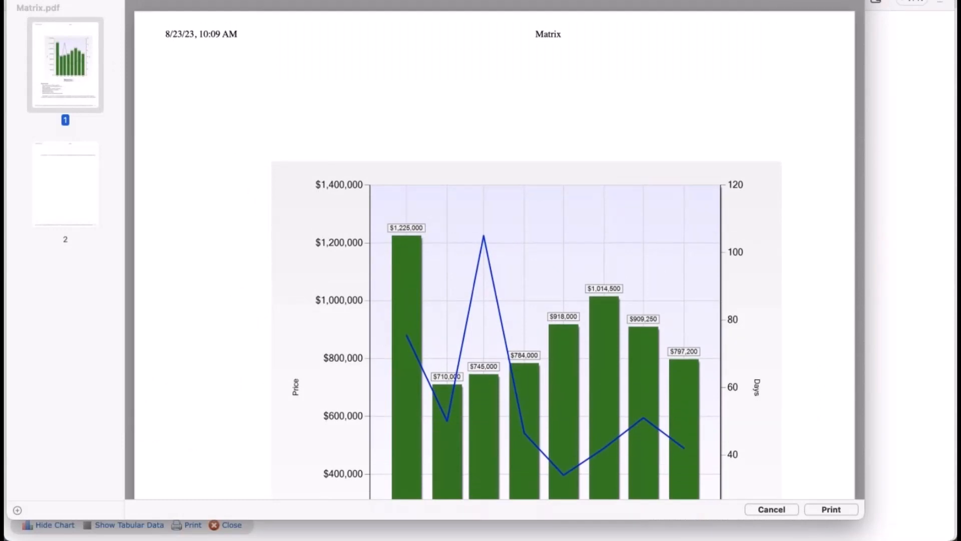
pyautogui.press('super+w')
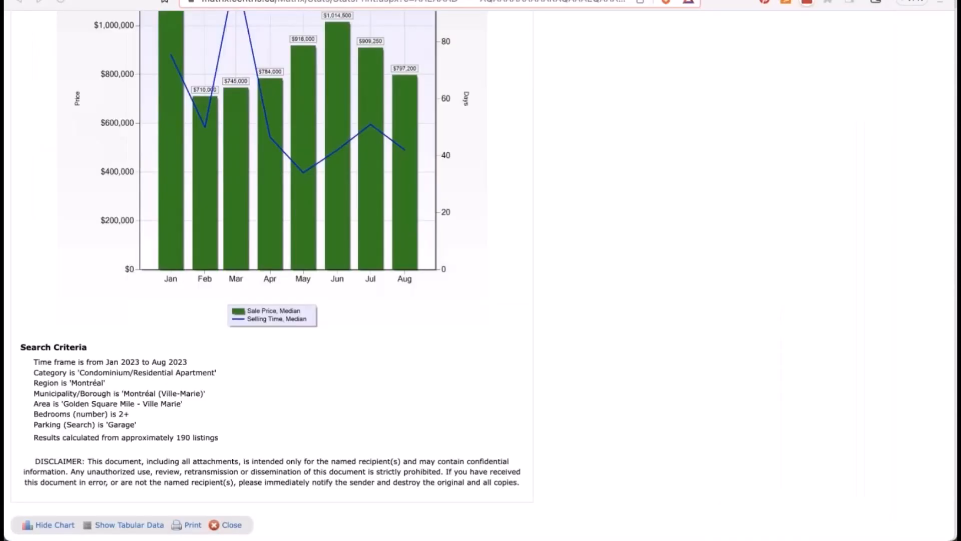
pyautogui.scroll(5, 124, 173)
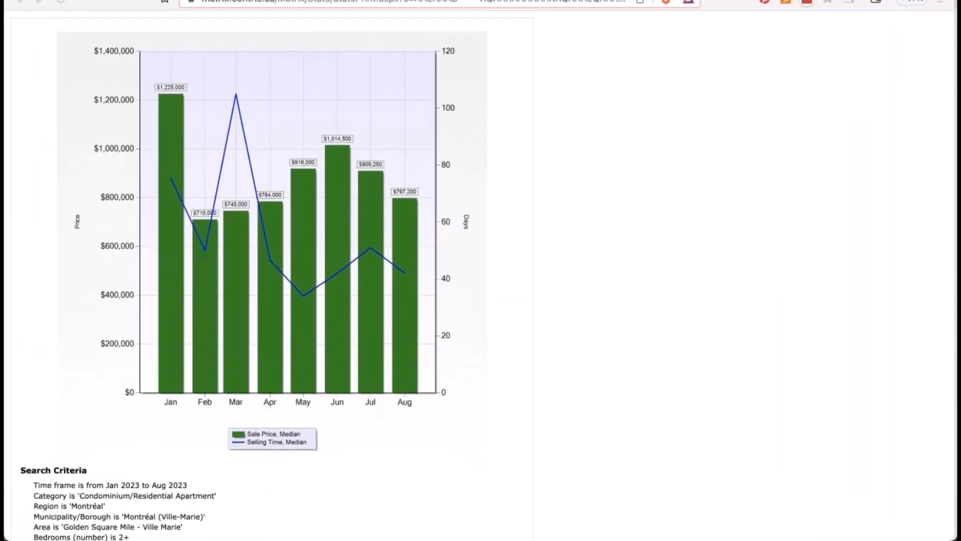
pyautogui.press('super+w')
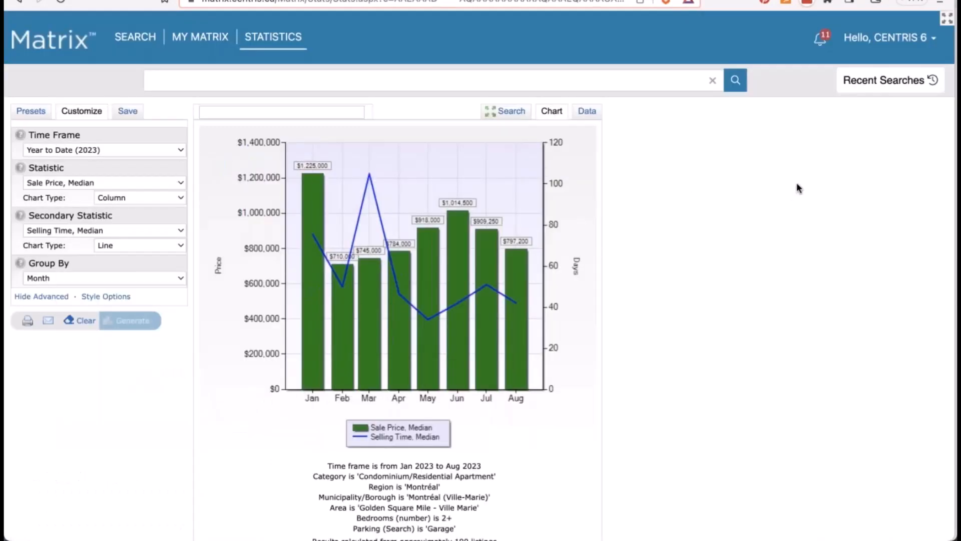
# Step: Open the save options for the current chart and name the preset "Golden square mile" in French
pyautogui.click(129, 112)
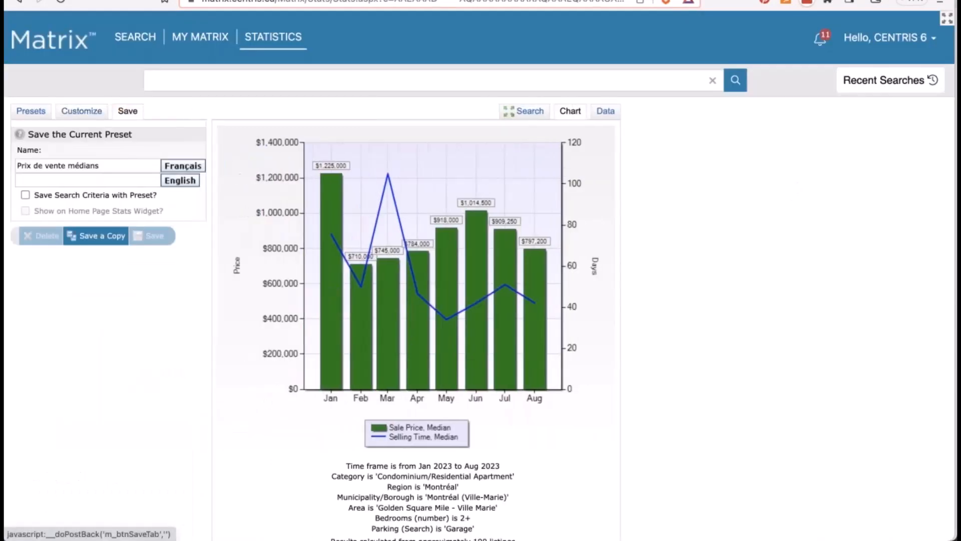
pyautogui.tripleClick(102, 165)
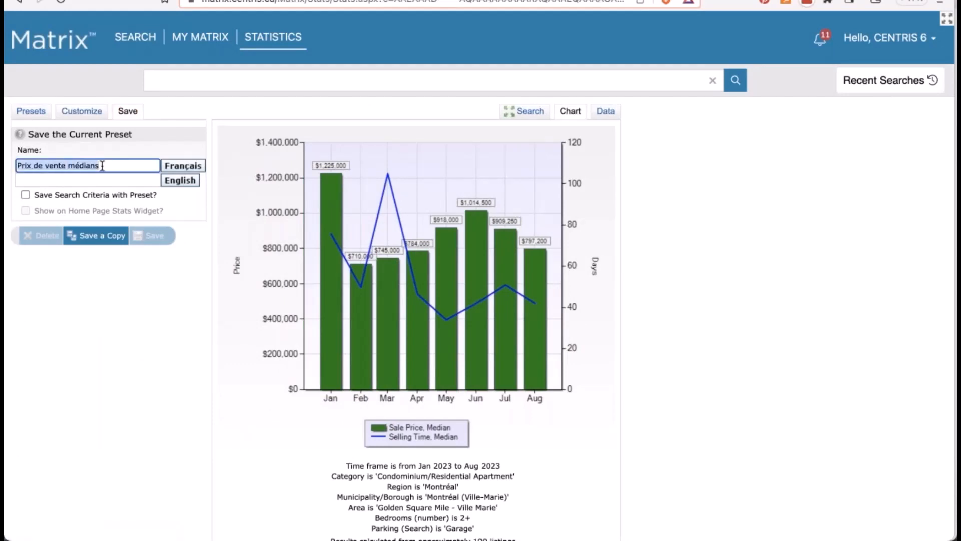
pyautogui.write('Golden s')
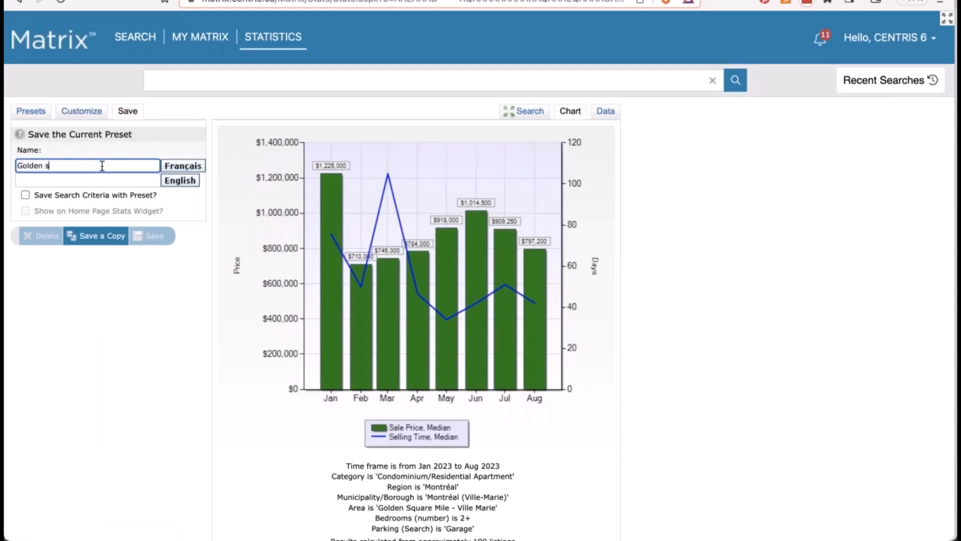
pyautogui.write('qaure mile')
pyautogui.doubleClick(57, 166)
pyautogui.write('square')
# Step: Give the preset the same name in English, include the search criteria and home page stats widget display, and save it as a copy
pyautogui.tripleClick(77, 169)
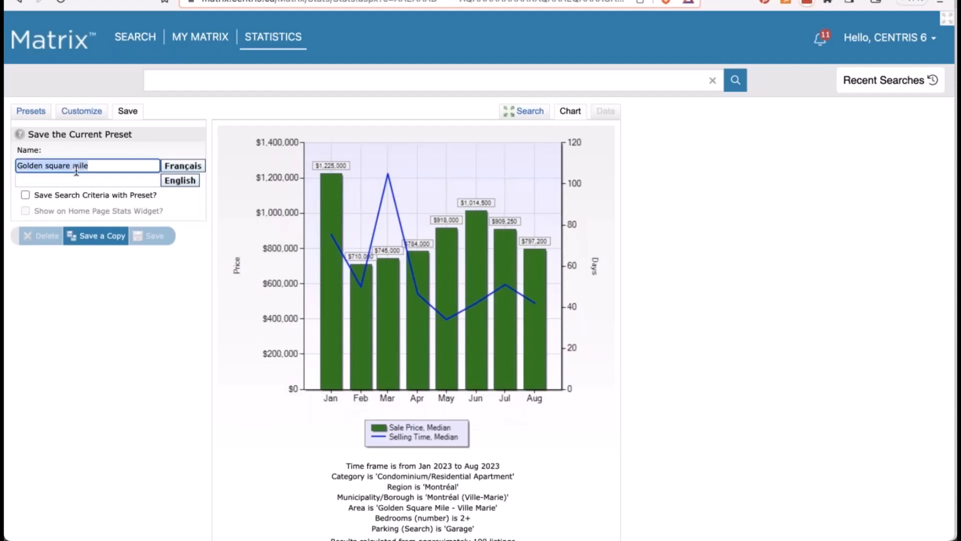
pyautogui.hotkey('ctrl', 'x')
pyautogui.click(74, 180)
pyautogui.hotkey('ctrl', 'v')
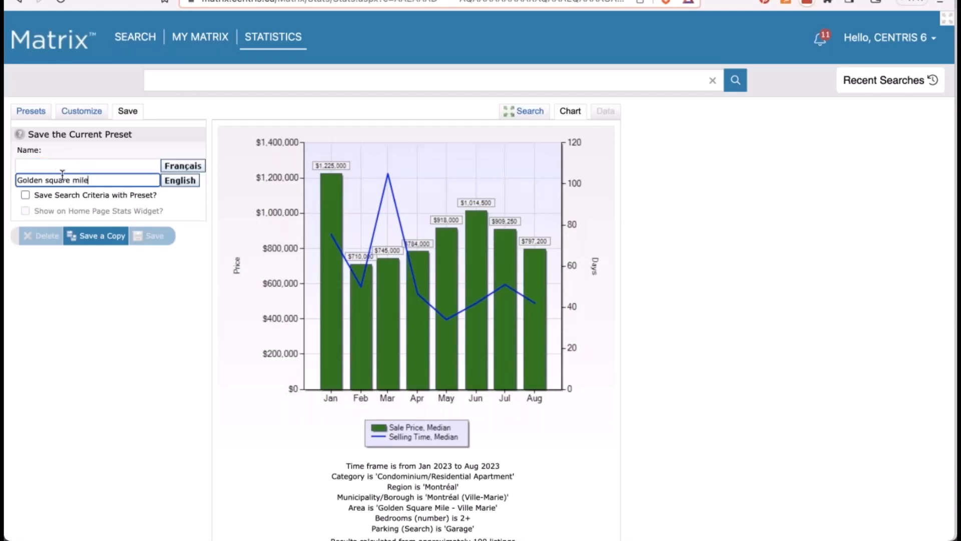
pyautogui.click(52, 167)
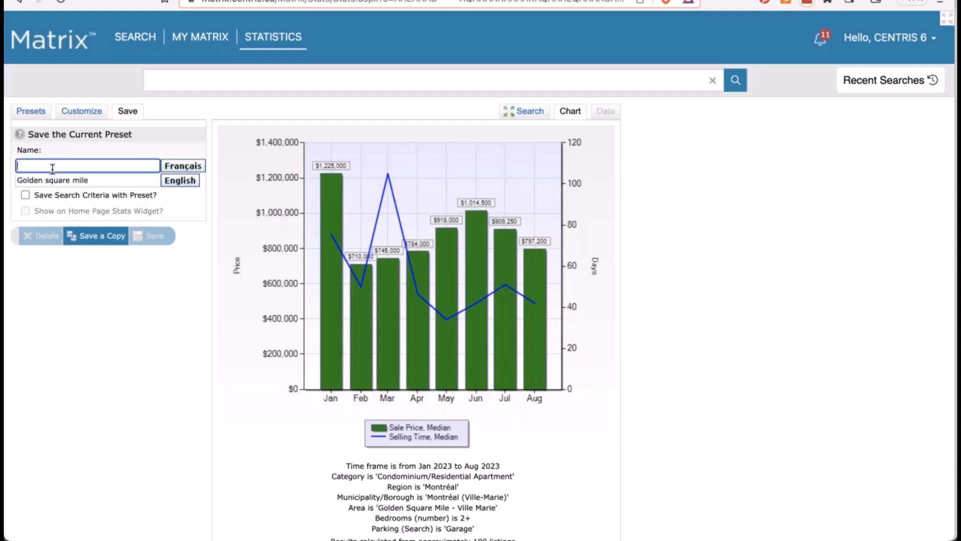
pyautogui.hotkey('ctrl', 'v')
pyautogui.click(25, 195)
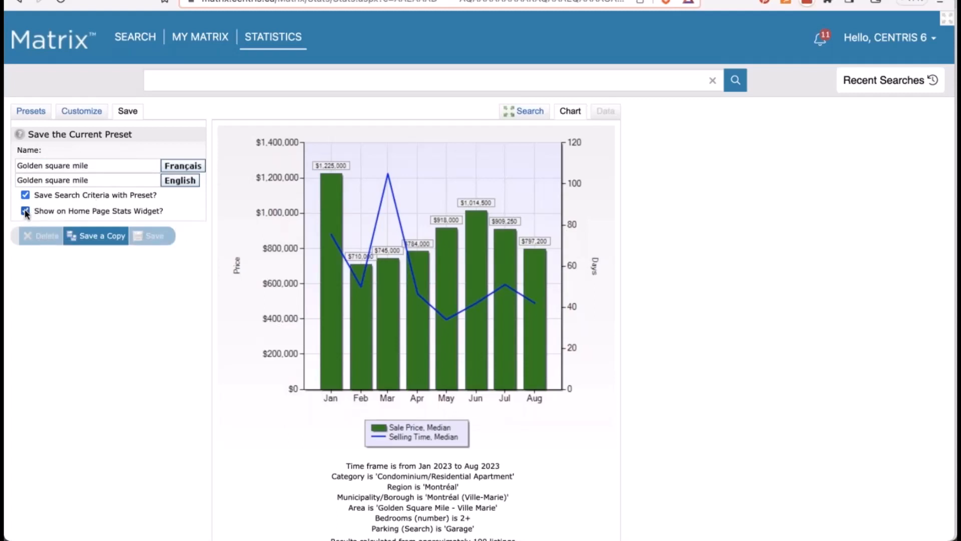
pyautogui.click(99, 235)
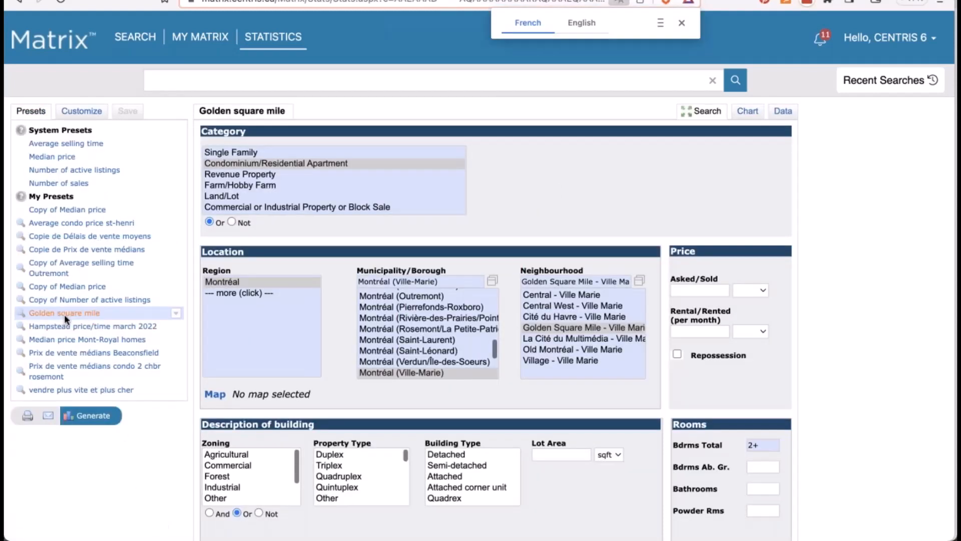
# Step: Go to the Matrix home page and hide the My Favorite Searches, Recent Portal Visitors, Concierge, My Carts and My Listings widgets
pyautogui.click(50, 44)
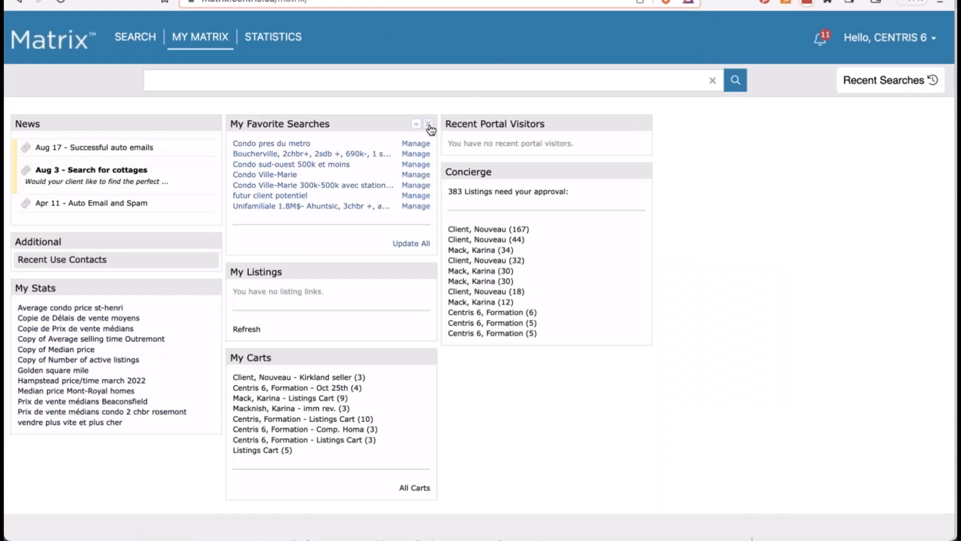
pyautogui.click(431, 124)
pyautogui.click(643, 124)
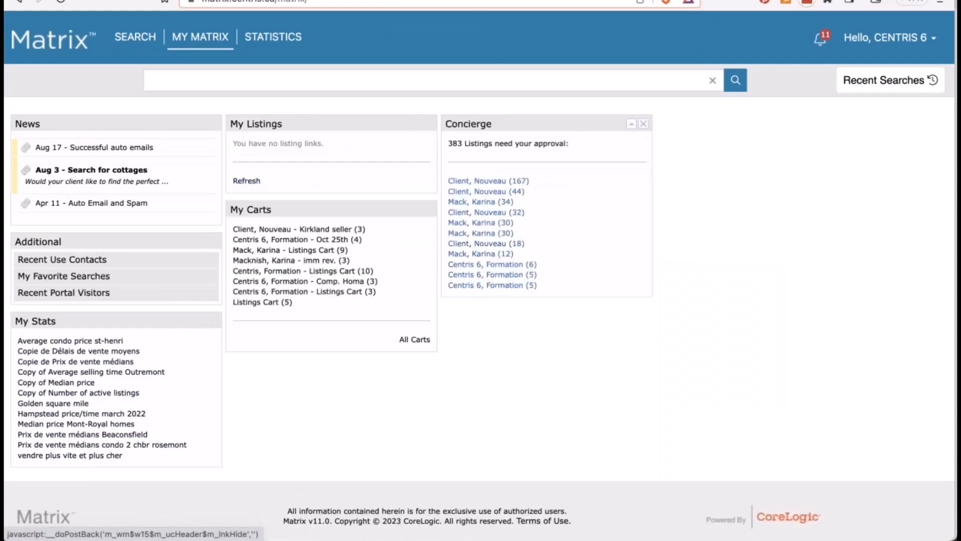
pyautogui.click(643, 124)
pyautogui.click(431, 209)
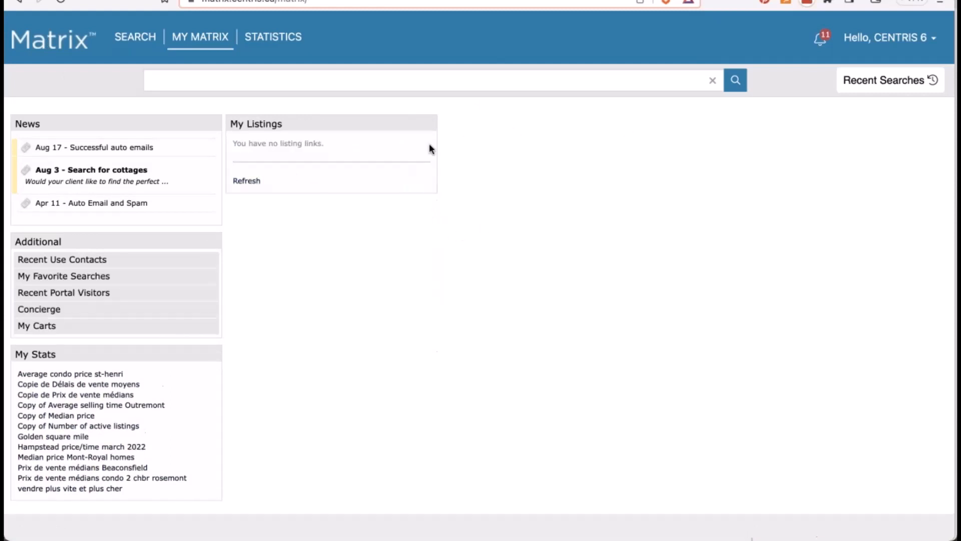
pyautogui.click(429, 124)
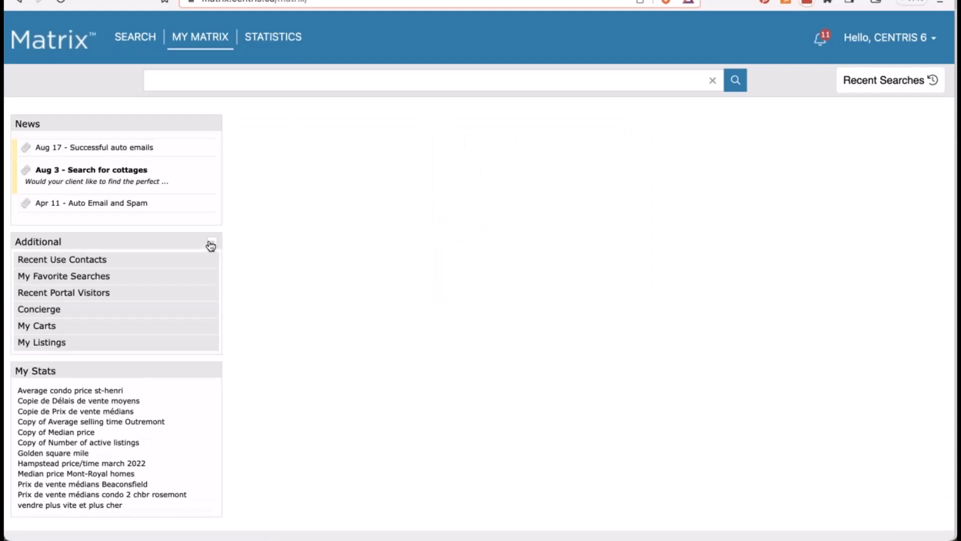
# Step: Collapse the Additional widget and move the My Stats widget to the third column of the home page
pyautogui.click(211, 245)
pyautogui.moveTo(176, 265); pyautogui.dragTo(450, 120)
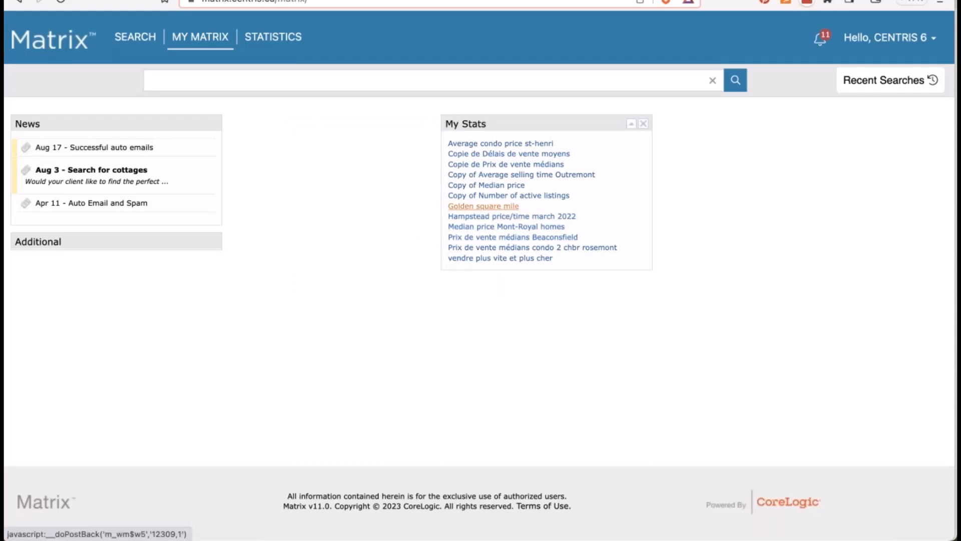
# Step: Open the Golden square mile preset from My Stats and look over its chart and time frame
pyautogui.click(483, 205)
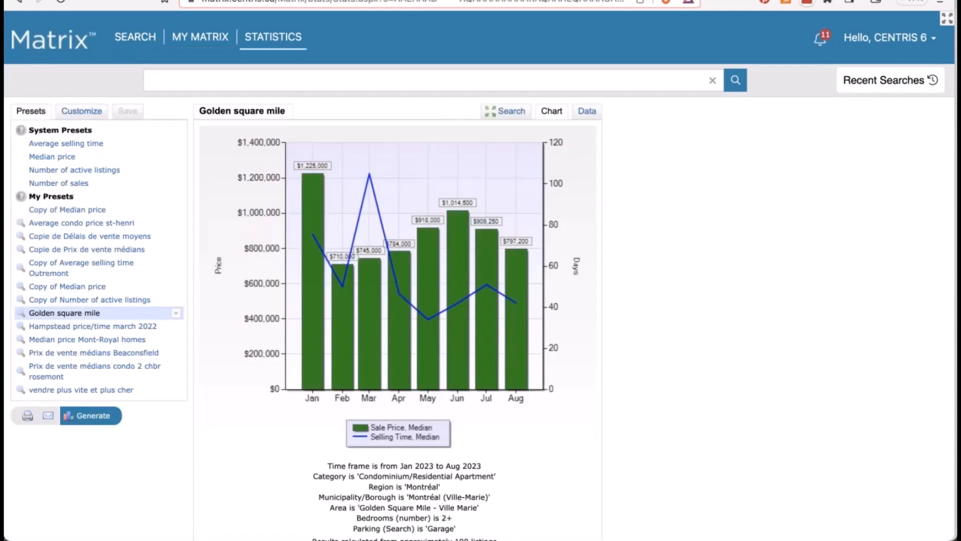
pyautogui.scroll(-1, 480, 275)
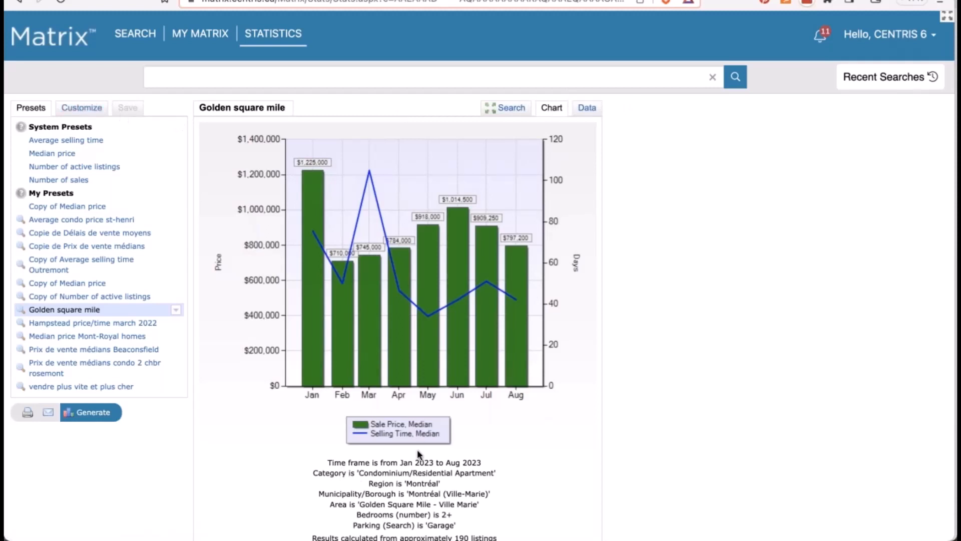
pyautogui.moveTo(382, 461); pyautogui.dragTo(481, 466)
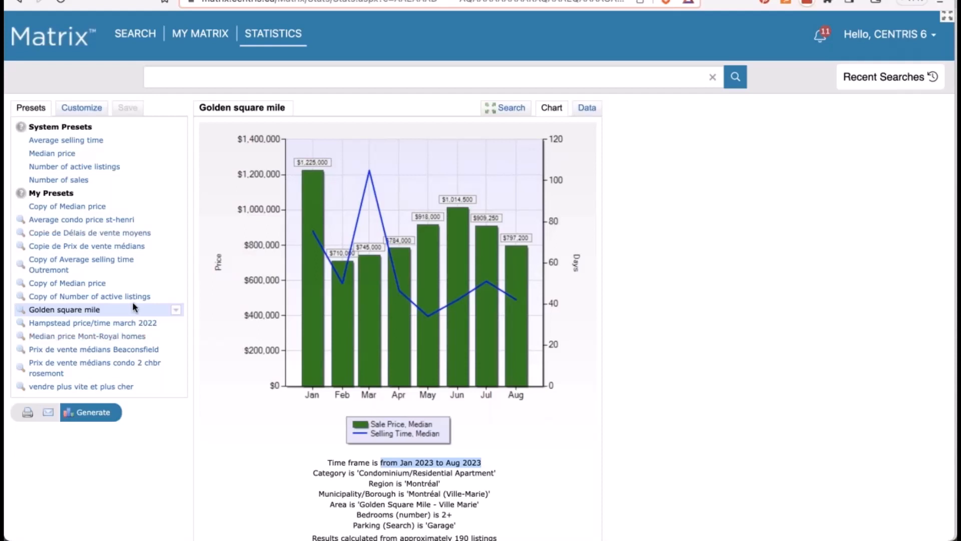
pyautogui.moveTo(373, 371)
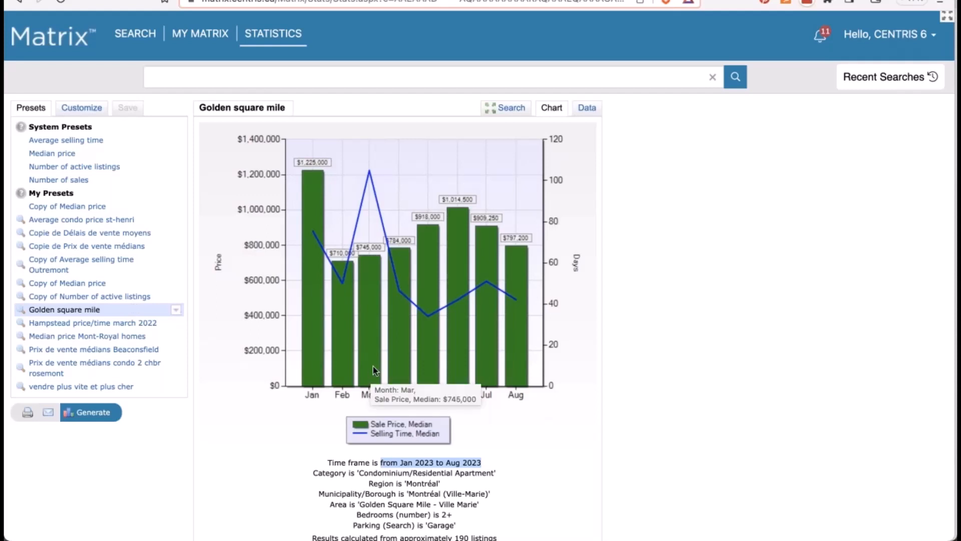
# Step: Set a custom time frame from March 2020 to December 2020 and generate the chart with the current search criteria
pyautogui.click(80, 108)
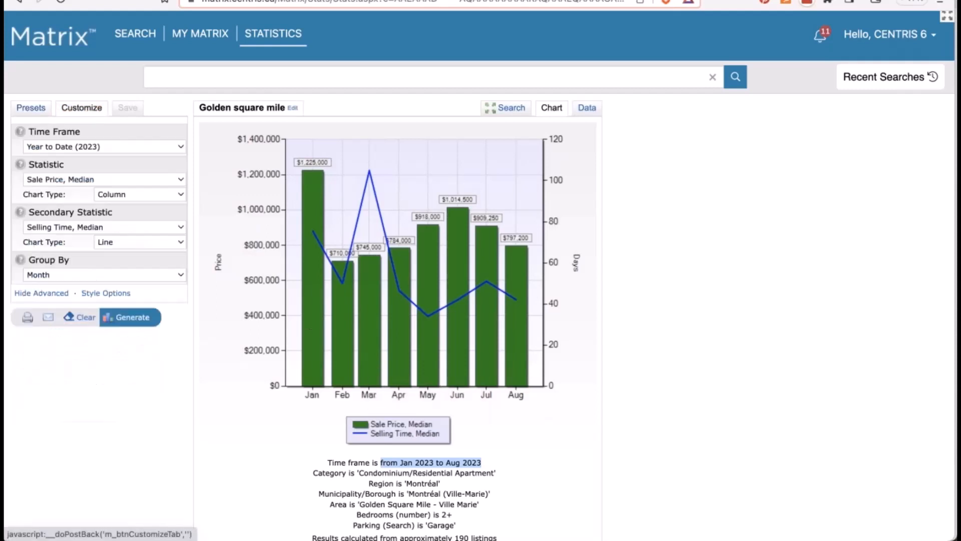
pyautogui.click(85, 148)
pyautogui.click(80, 278)
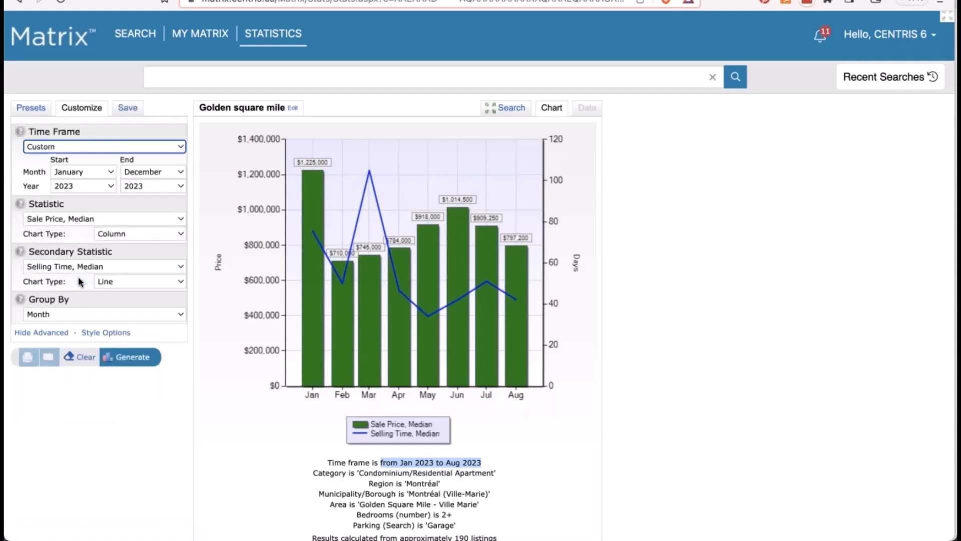
pyautogui.click(90, 172)
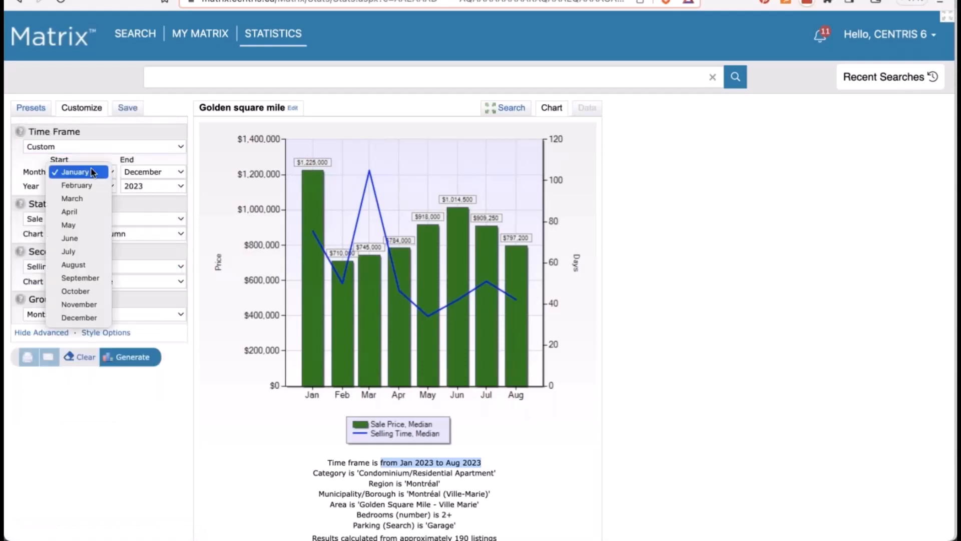
pyautogui.click(78, 195)
pyautogui.click(76, 188)
pyautogui.click(73, 148)
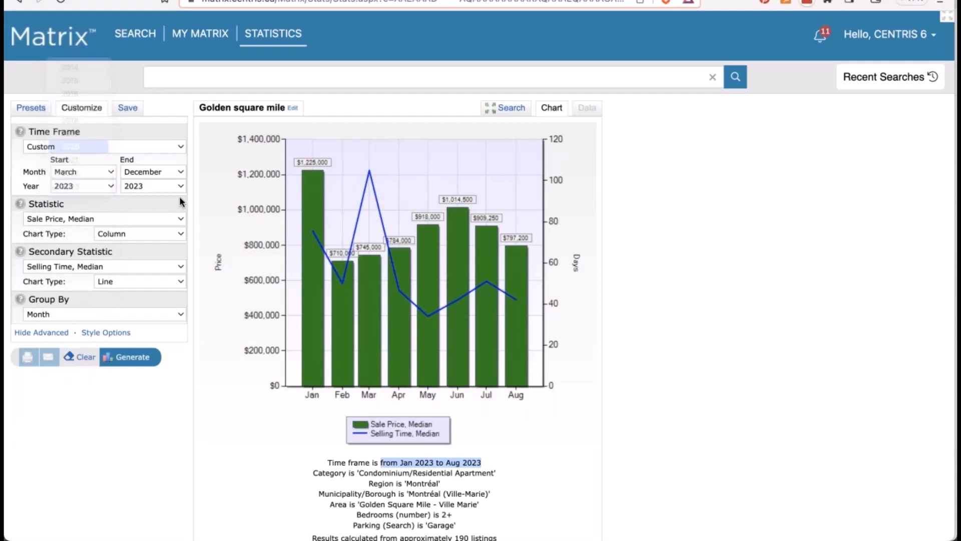
pyautogui.click(157, 188)
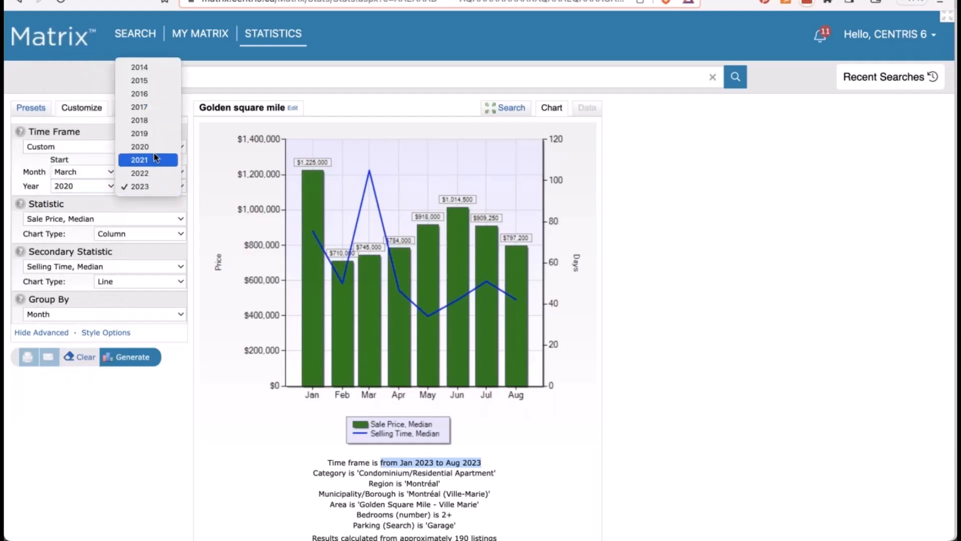
pyautogui.click(152, 145)
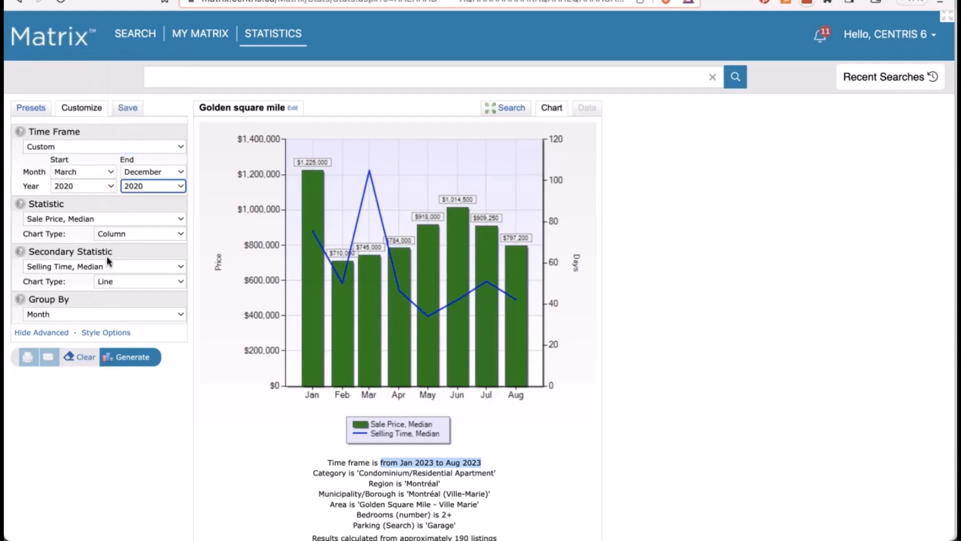
pyautogui.click(134, 357)
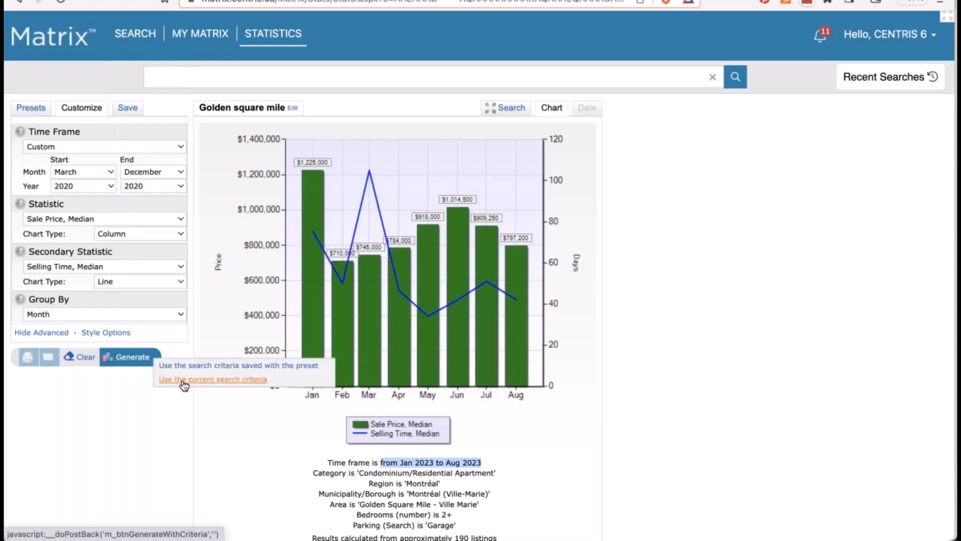
pyautogui.click(200, 379)
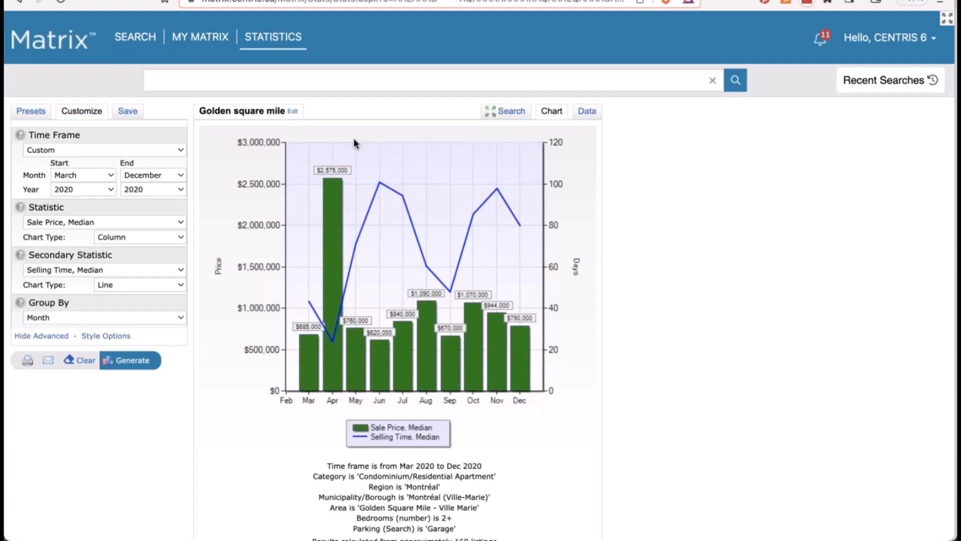
# Step: Set the Golden square mile chart's time frame to Year to Date (2023)
pyautogui.click(32, 111)
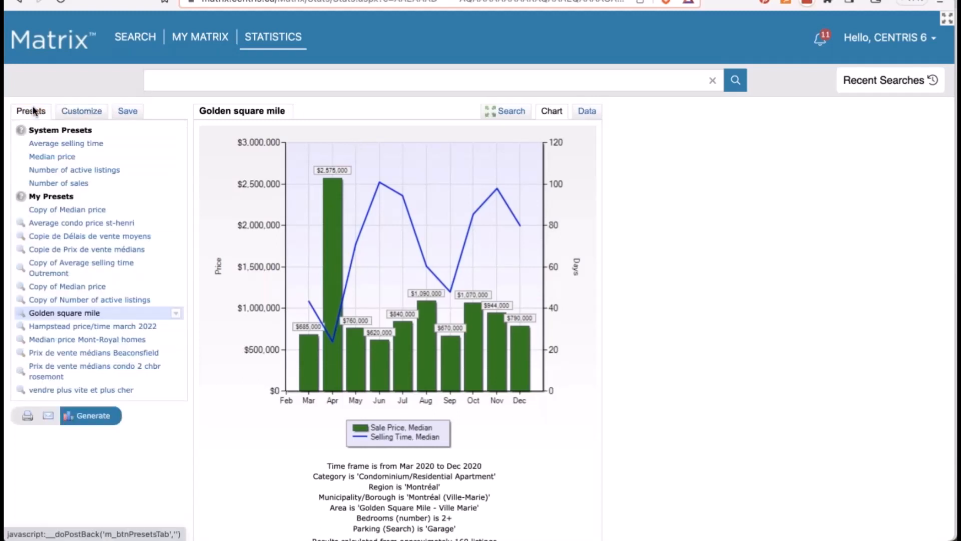
pyautogui.click(82, 111)
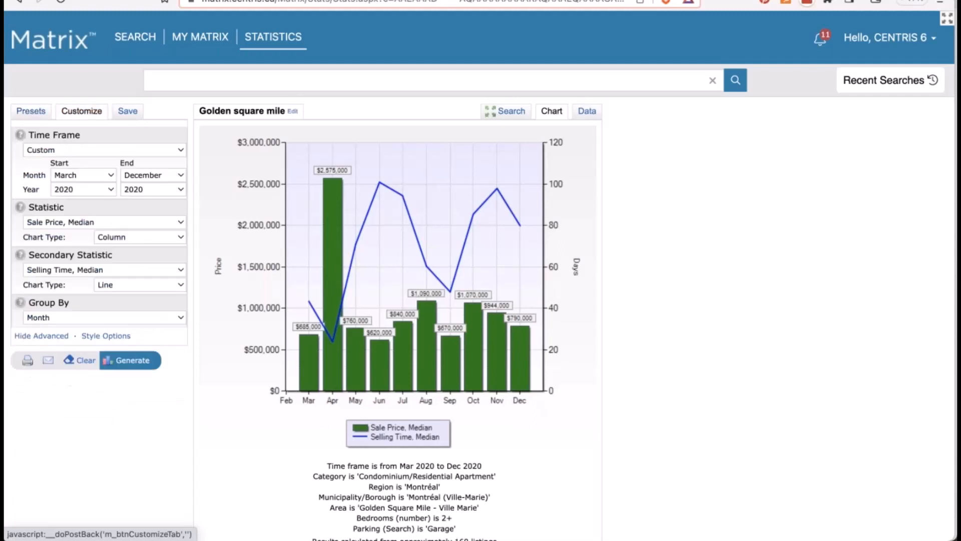
pyautogui.click(171, 151)
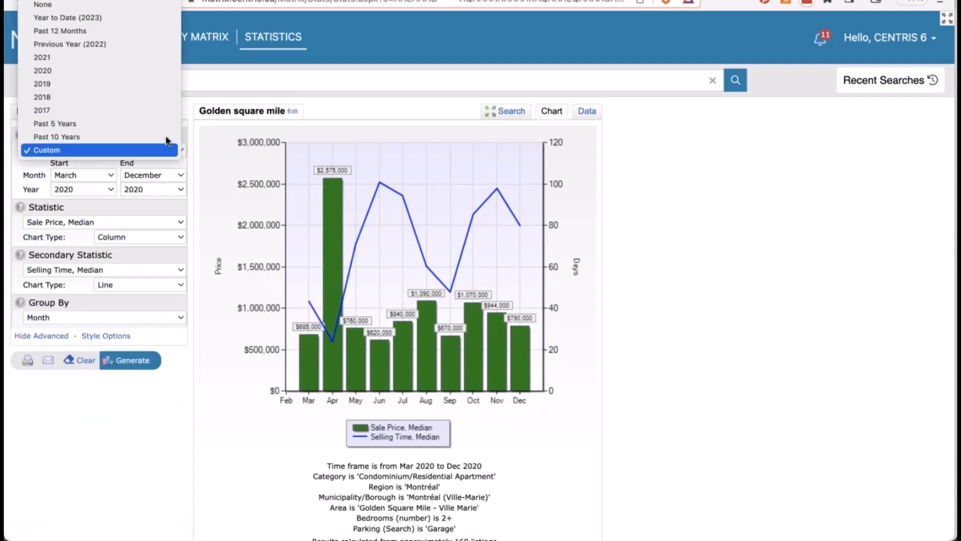
pyautogui.click(125, 18)
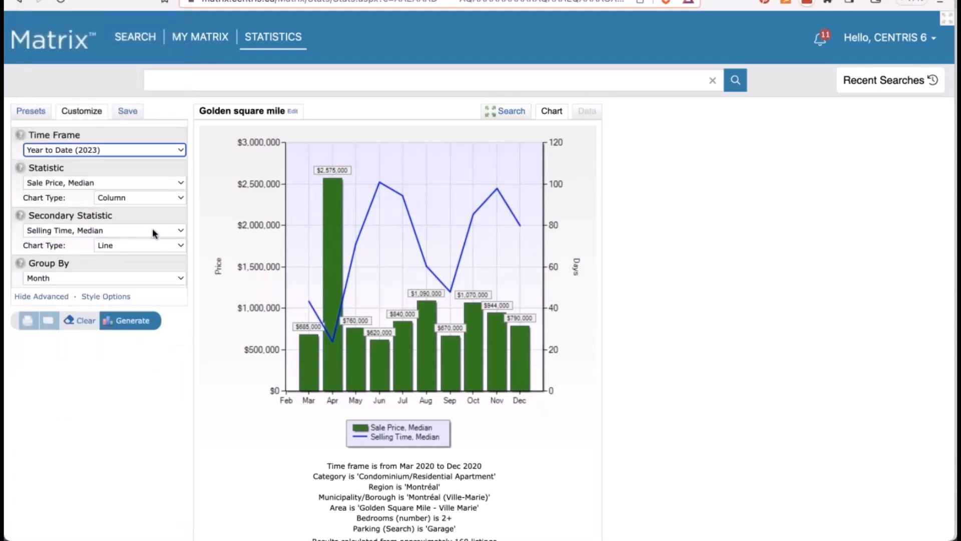
# Step: Set the primary statistic to Close Price to Original Price Ratio and generate the chart with the search criteria saved with the preset
pyautogui.click(104, 181)
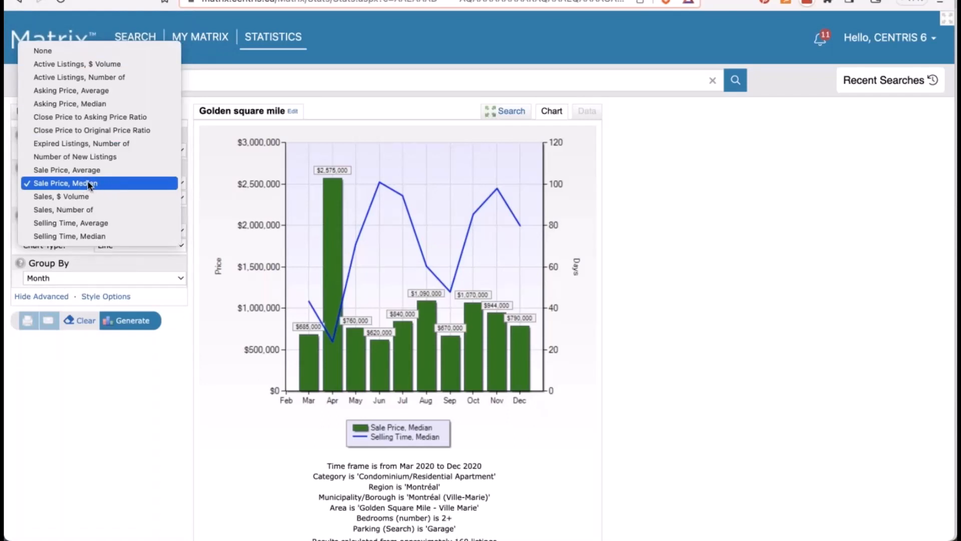
pyautogui.click(90, 184)
pyautogui.click(103, 183)
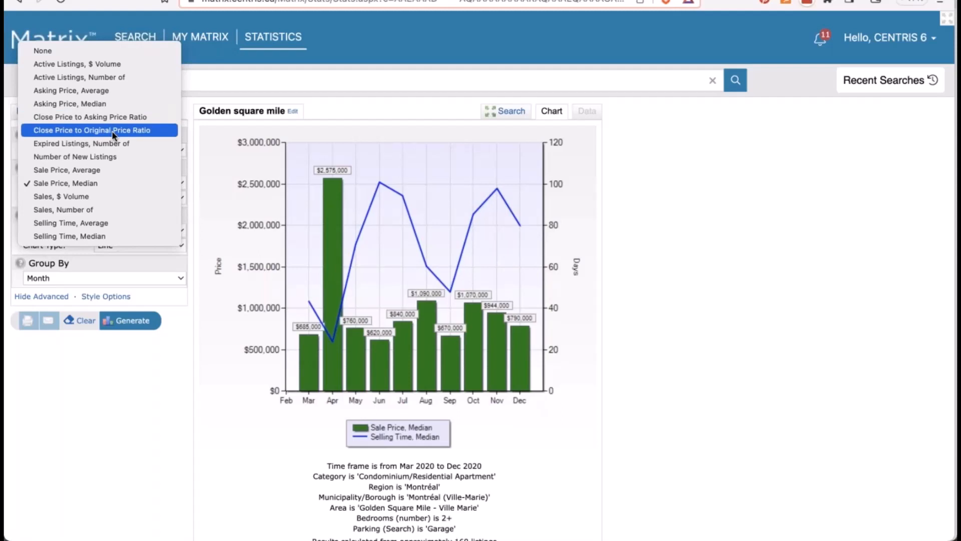
pyautogui.click(113, 131)
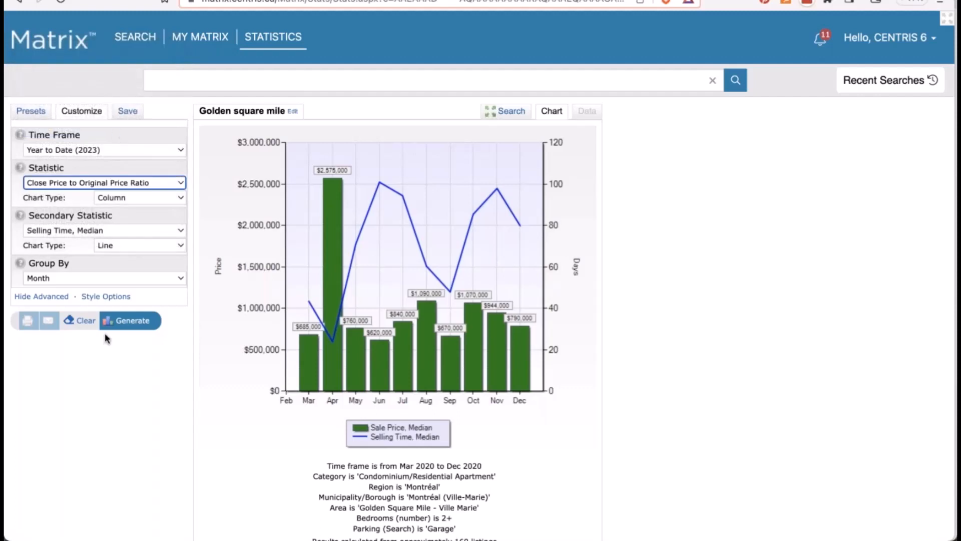
pyautogui.click(134, 322)
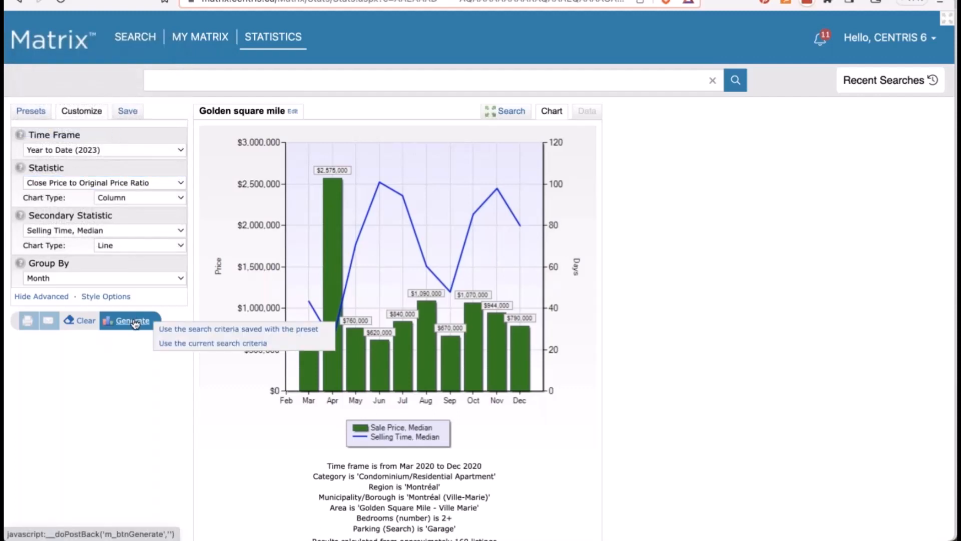
pyautogui.click(171, 330)
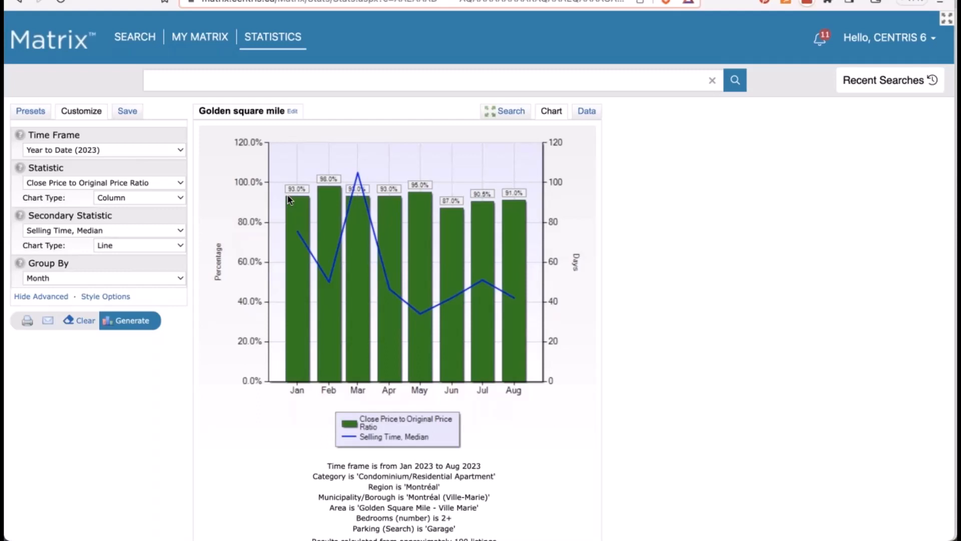
pyautogui.click(143, 185)
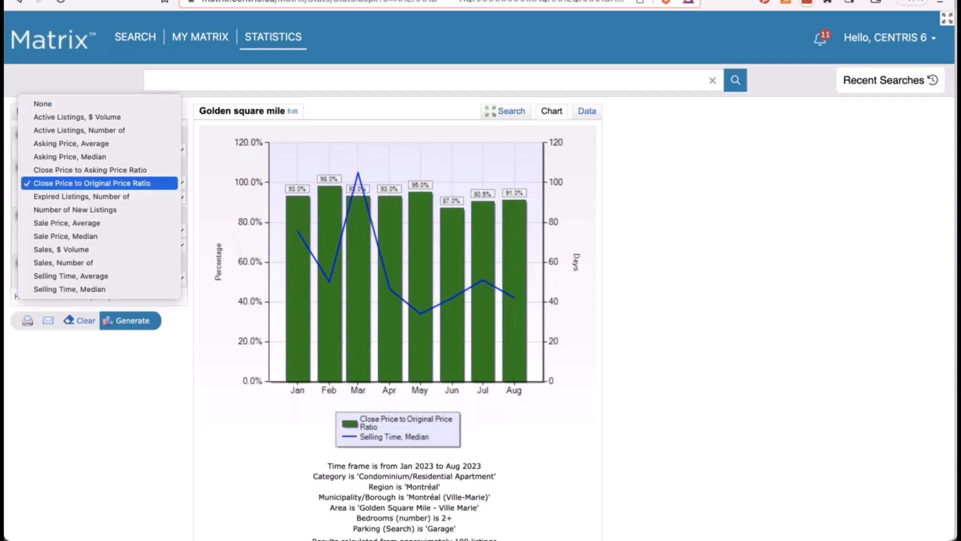
pyautogui.click(140, 171)
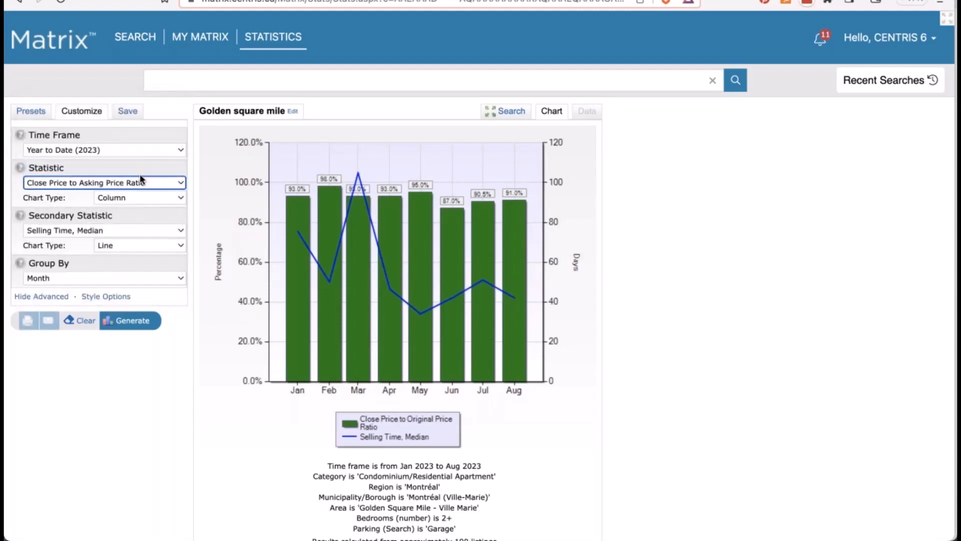
pyautogui.click(67, 183)
pyautogui.click(69, 193)
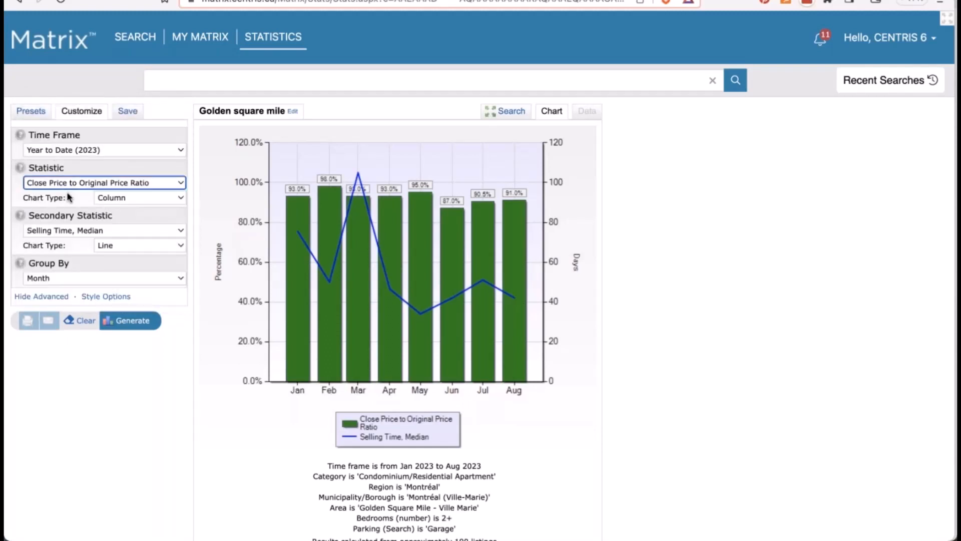
# Step: Set the secondary statistic to Close Price to Asking Price Ratio as a Column chart and generate it with the preset's saved search criteria
pyautogui.click(80, 232)
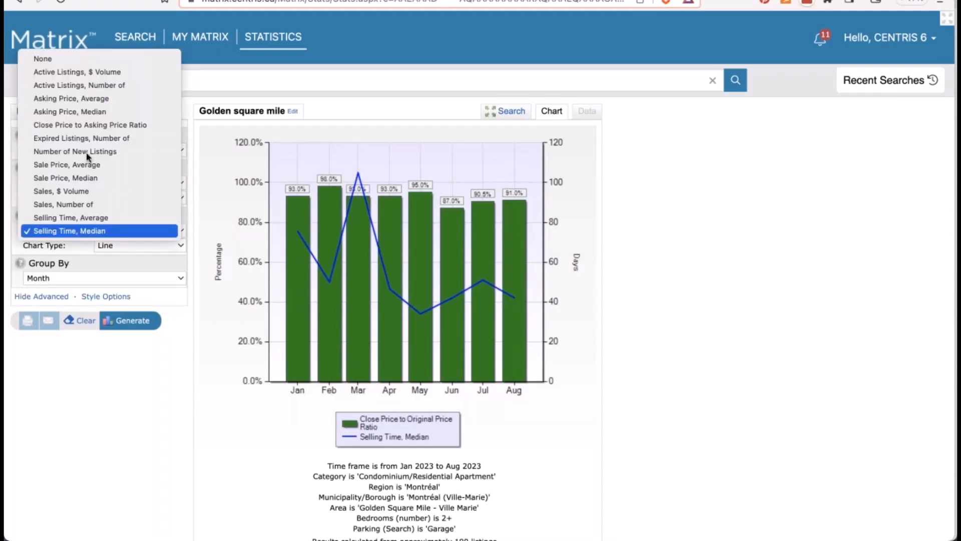
pyautogui.click(97, 126)
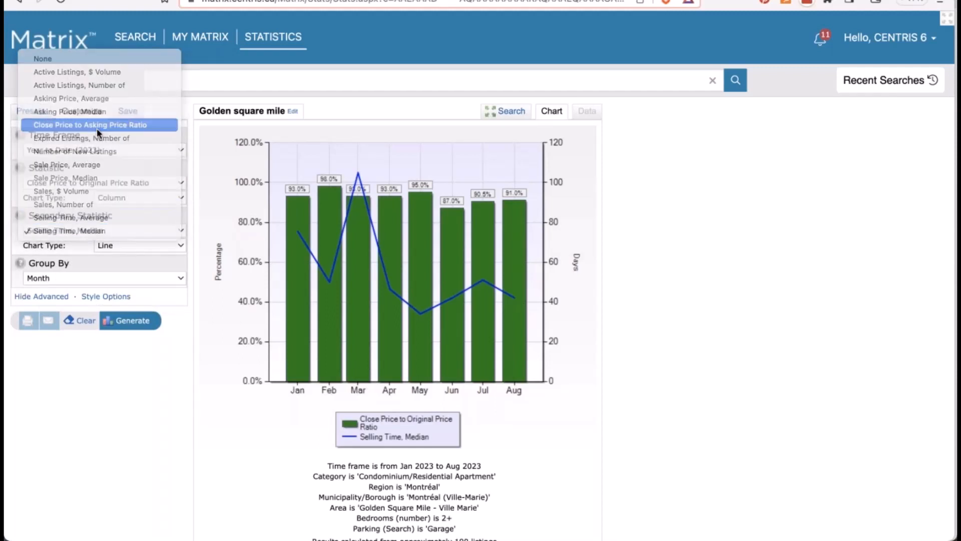
pyautogui.click(117, 245)
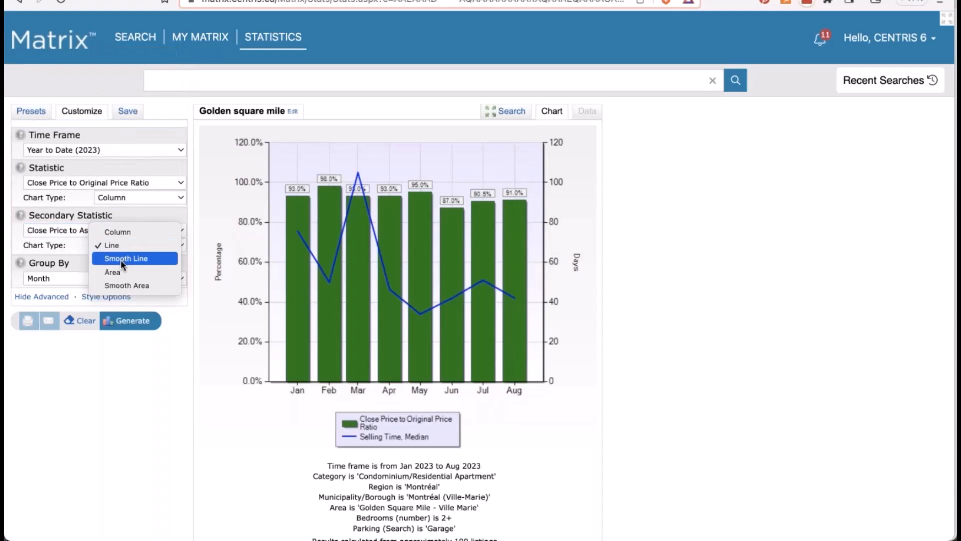
pyautogui.click(124, 228)
pyautogui.click(127, 322)
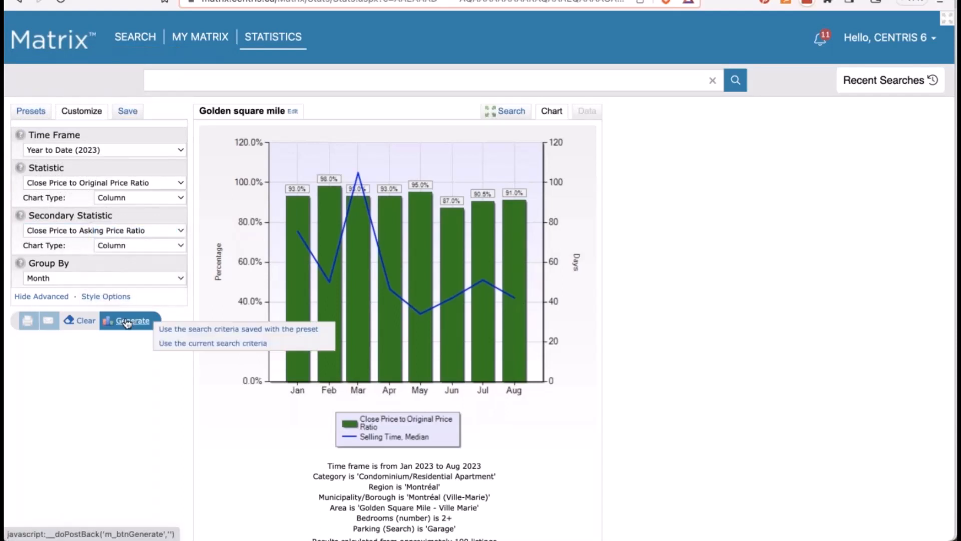
pyautogui.click(170, 329)
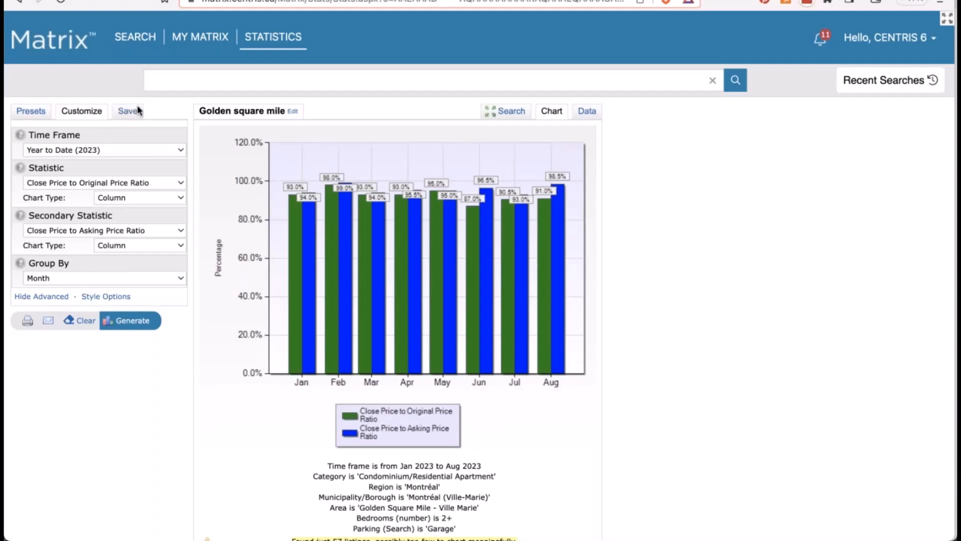
# Step: Open the save settings of the Golden square mile preset and change its French name to "Golden square ratios"
pyautogui.click(128, 114)
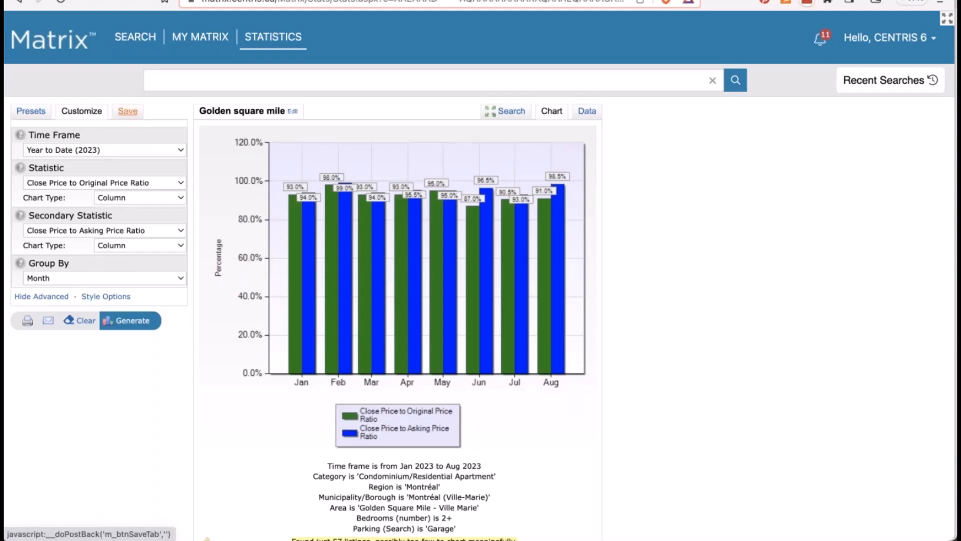
pyautogui.click(101, 165)
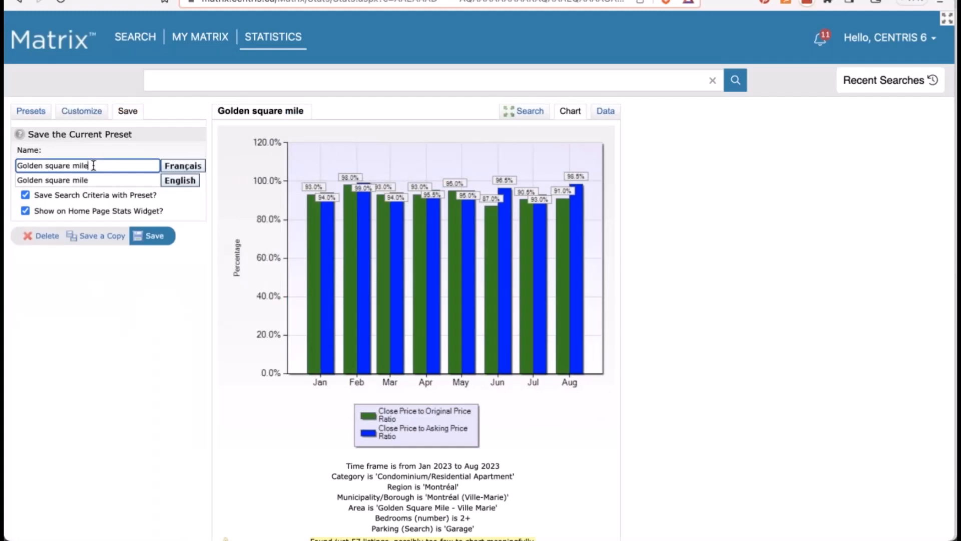
pyautogui.press('BackSpace')
pyautogui.press('BackSpace')
pyautogui.press('BackSpace')
pyautogui.press('BackSpace')
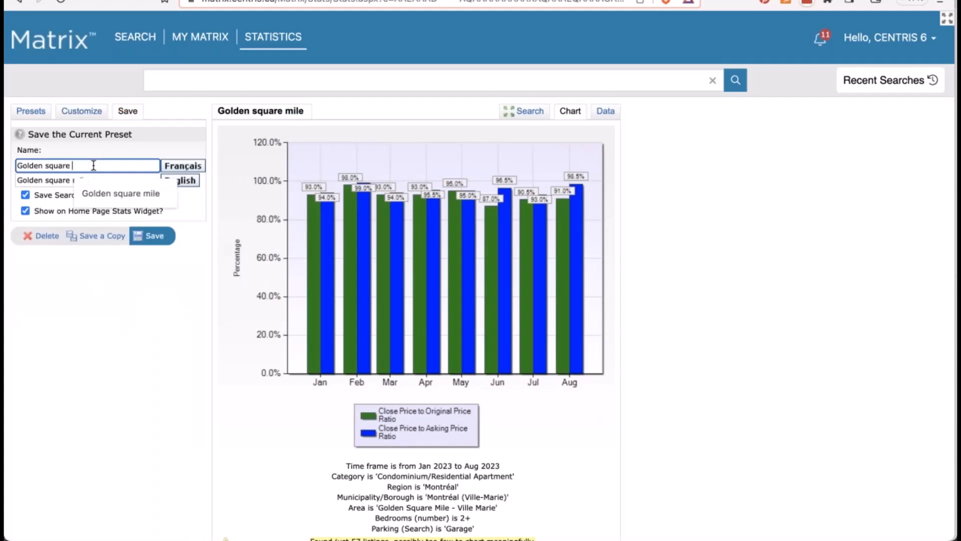
pyautogui.write('ratio')
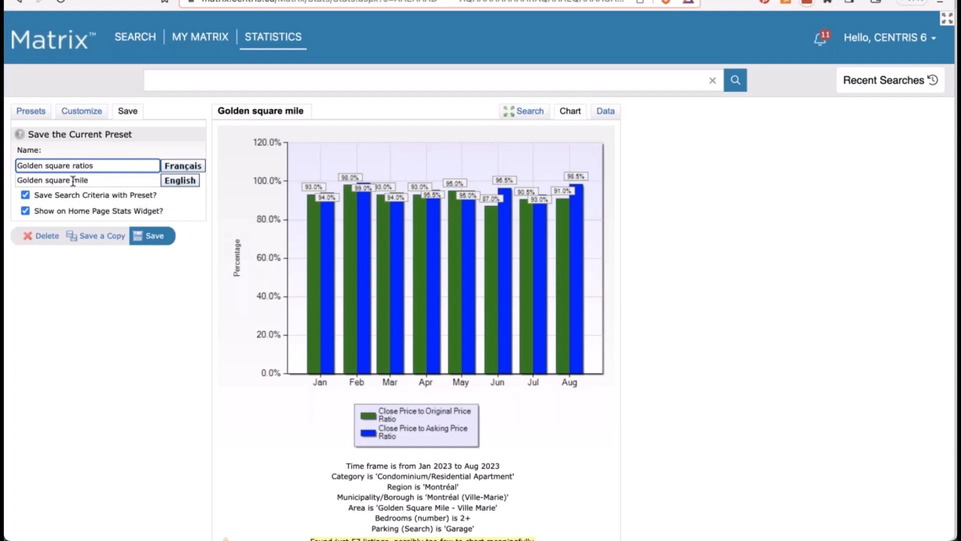
pyautogui.write('s')
# Step: Set both the English and French preset names to "Golden square ratios sold/ask" and save the preset
pyautogui.moveTo(72, 181); pyautogui.dragTo(127, 180)
pyautogui.write('ratios')
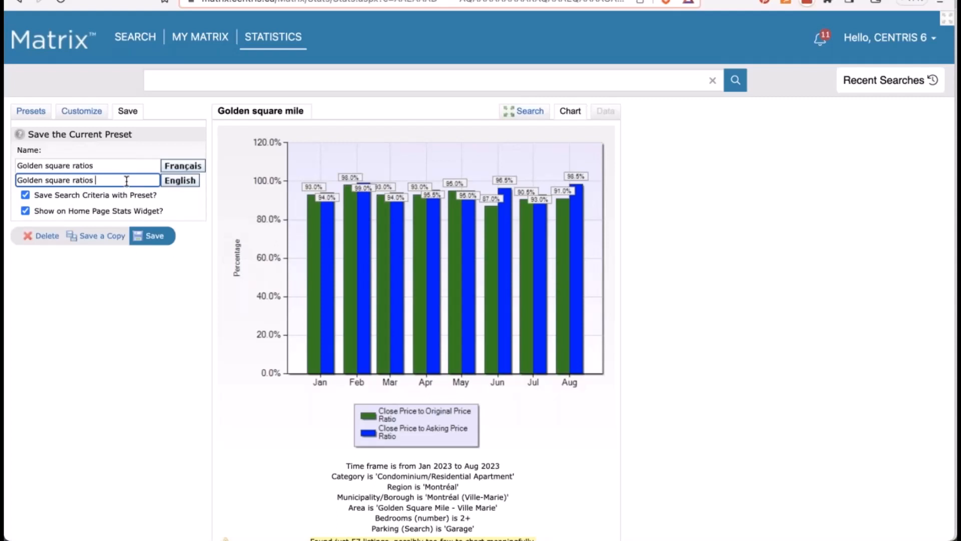
pyautogui.write(' sold/ask')
pyautogui.click(111, 166)
pyautogui.write('sold')
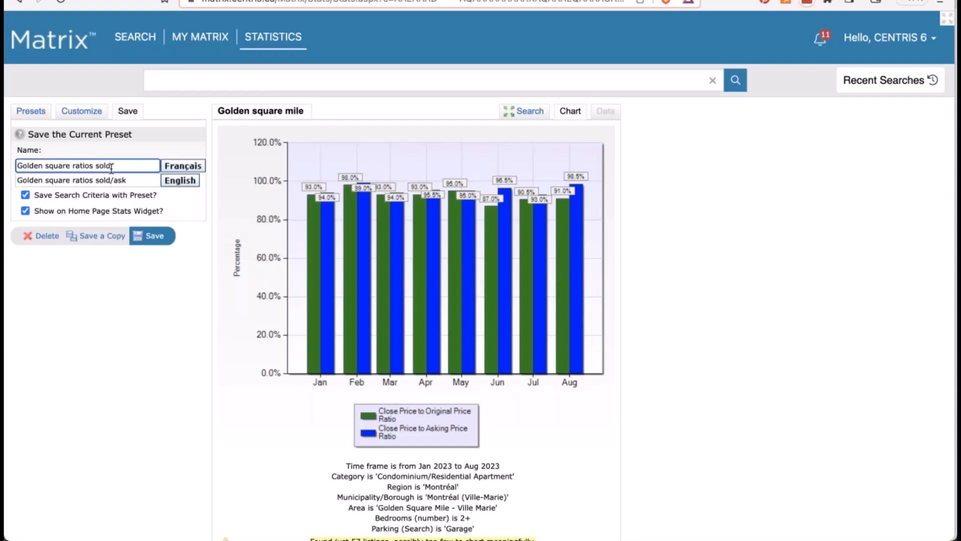
pyautogui.write('/ask')
pyautogui.click(155, 237)
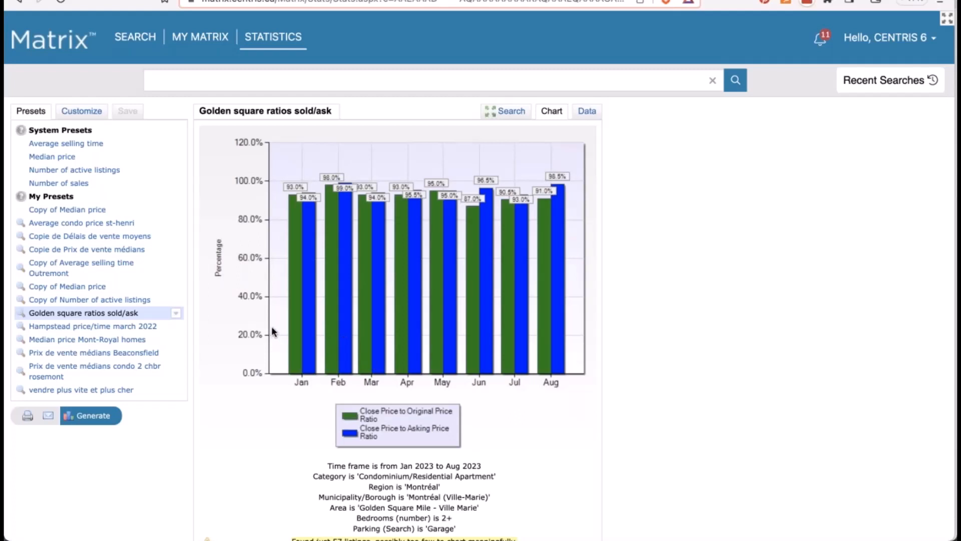
# Step: Generate a chart of Sales, Number of against Number of New Listings with the preset's saved criteria, and highlight the criteria below it
pyautogui.click(78, 111)
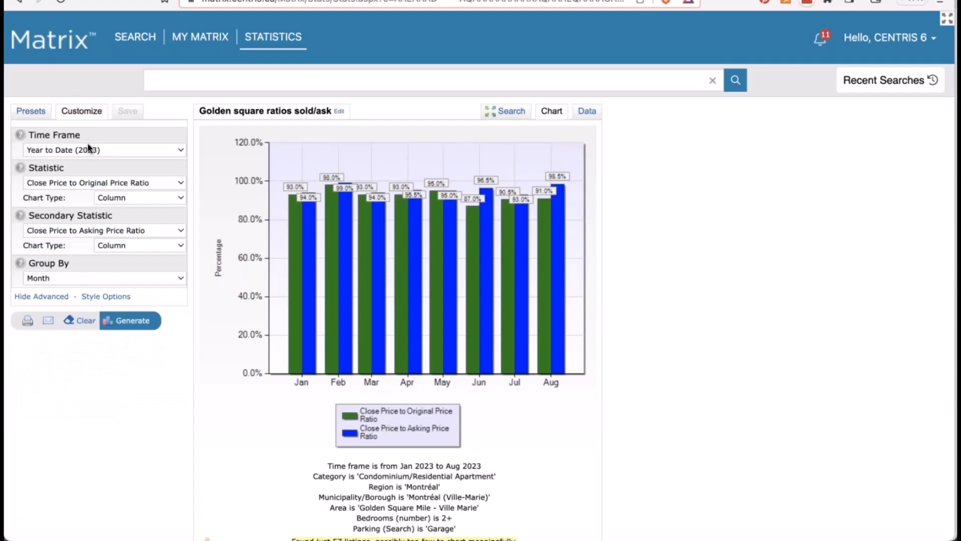
pyautogui.click(73, 181)
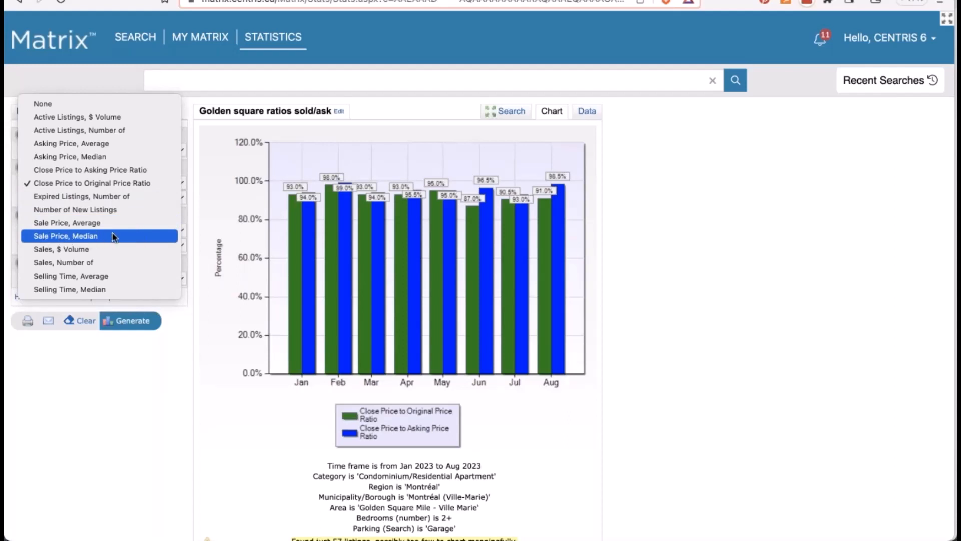
pyautogui.click(93, 260)
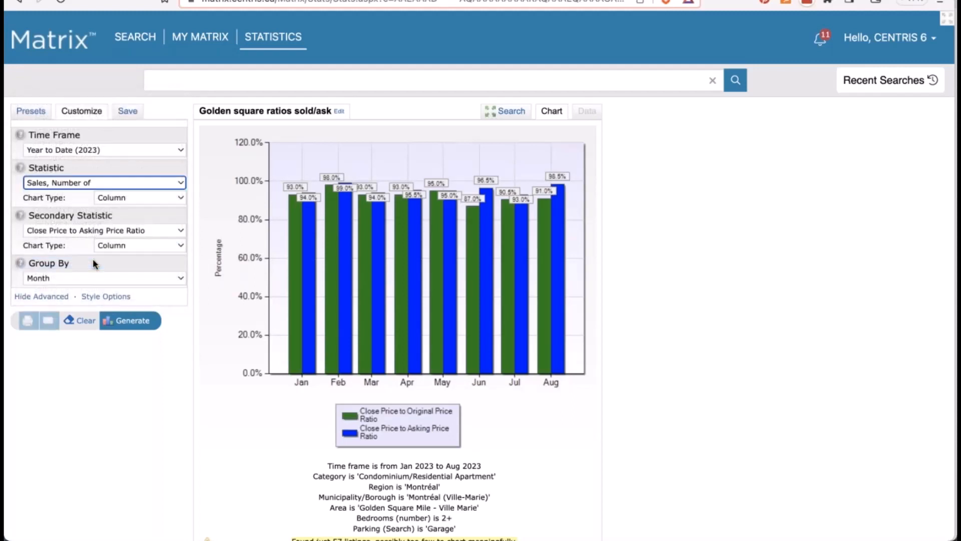
pyautogui.click(106, 226)
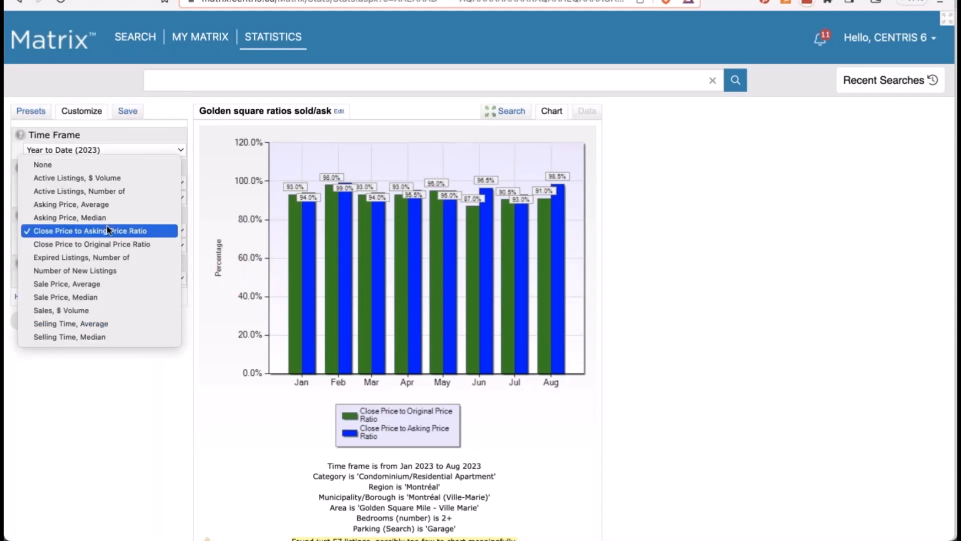
pyautogui.click(112, 270)
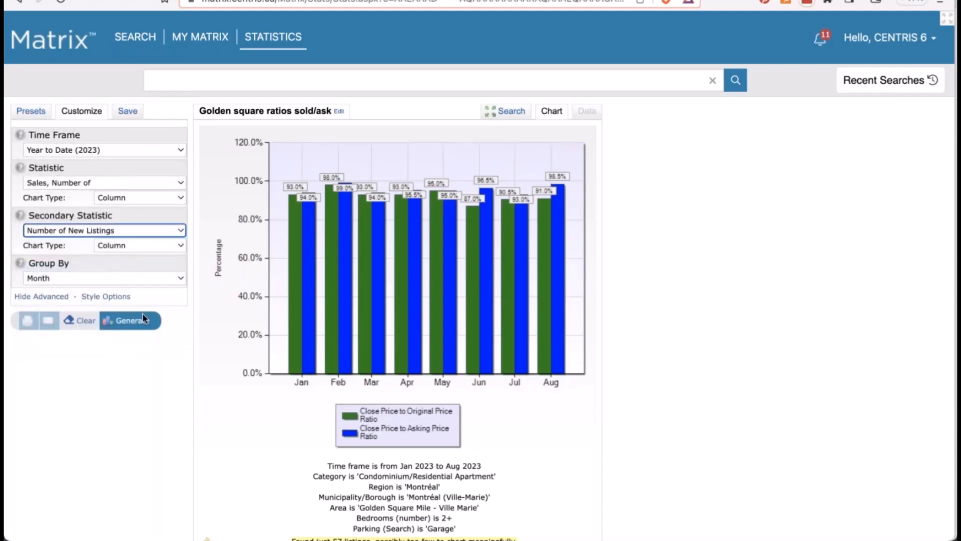
pyautogui.click(134, 323)
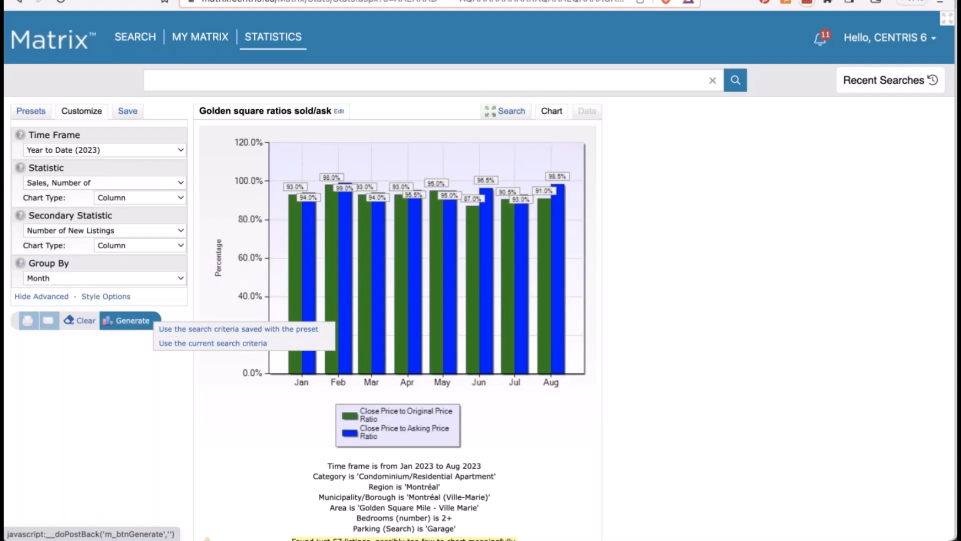
pyautogui.click(188, 332)
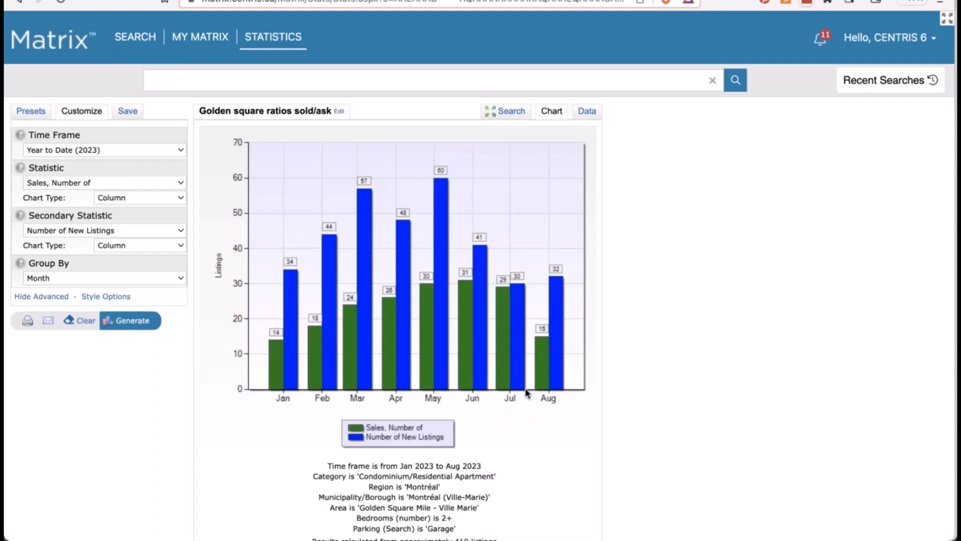
pyautogui.scroll(-2, 525, 387)
pyautogui.moveTo(417, 468); pyautogui.dragTo(318, 410)
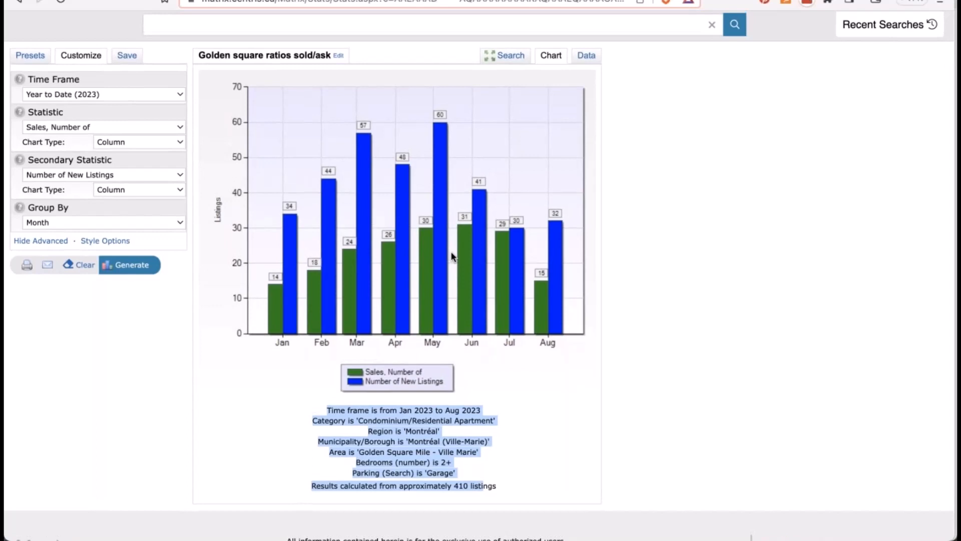
# Step: Set the primary statistic to Close Price to Asking Price Ratio and generate the chart with the preset's saved search criteria
pyautogui.scroll(1, 781, 192)
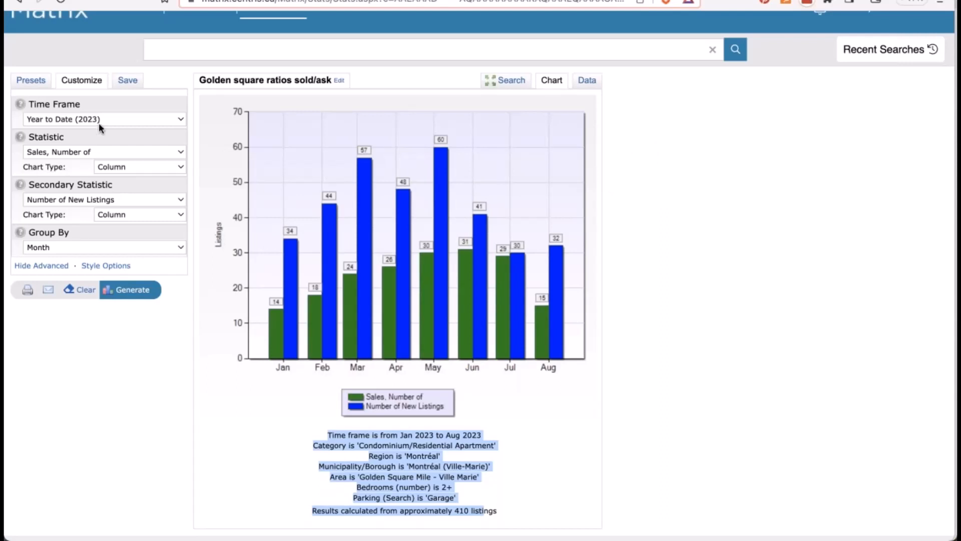
pyautogui.click(101, 150)
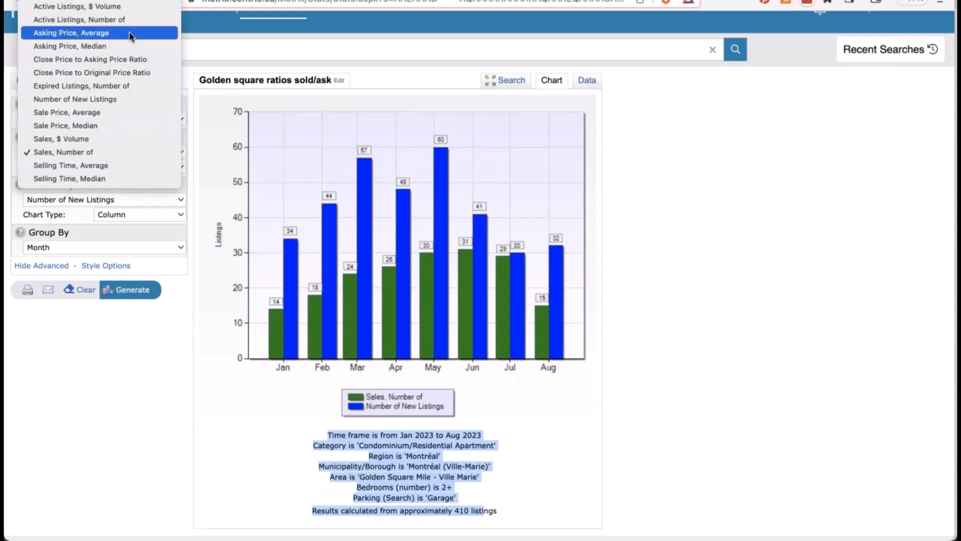
pyautogui.click(129, 58)
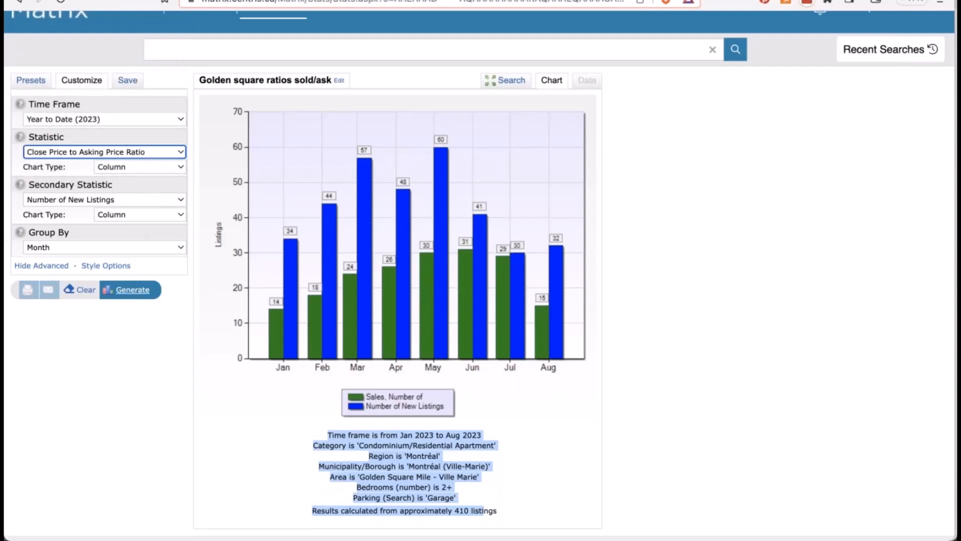
pyautogui.click(134, 290)
pyautogui.click(203, 299)
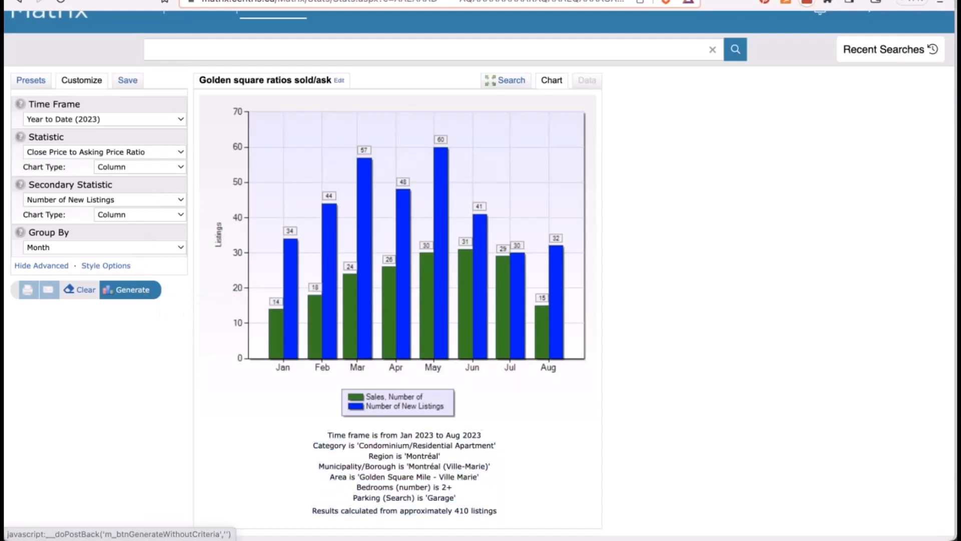
pyautogui.click(131, 294)
pyautogui.click(182, 300)
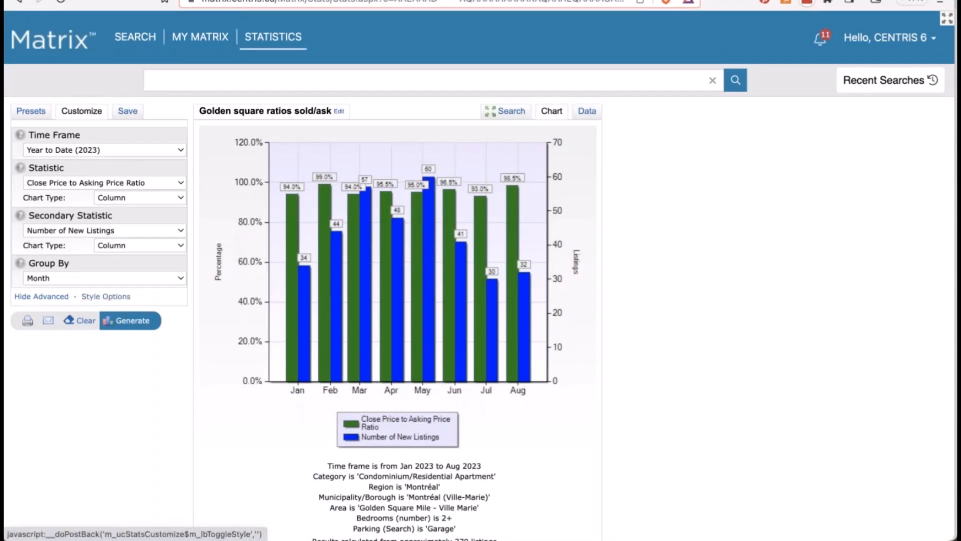
# Step: Turn off Display Values in the chart style options, regenerate the chart with the preset's saved criteria, and examine its bars
pyautogui.click(107, 297)
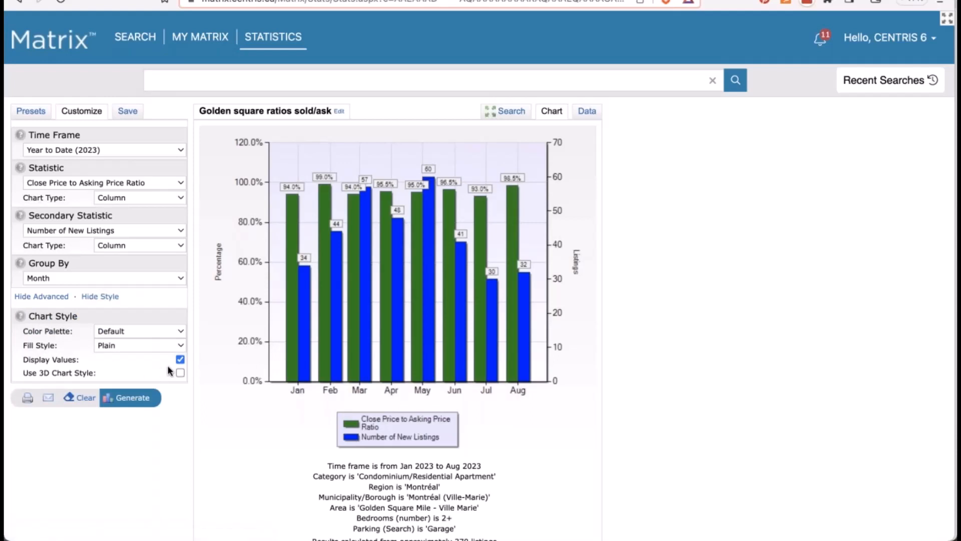
pyautogui.click(180, 360)
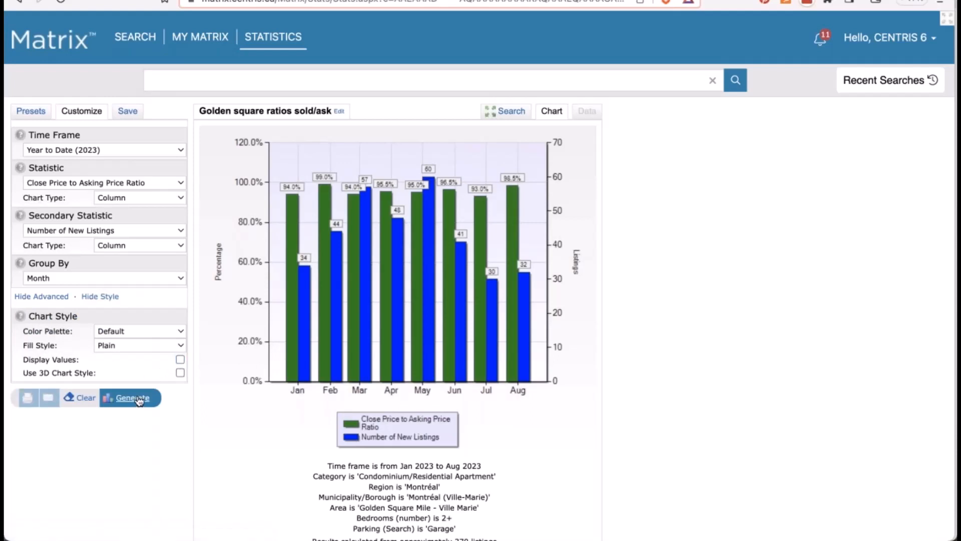
pyautogui.moveTo(138, 399)
pyautogui.click(193, 407)
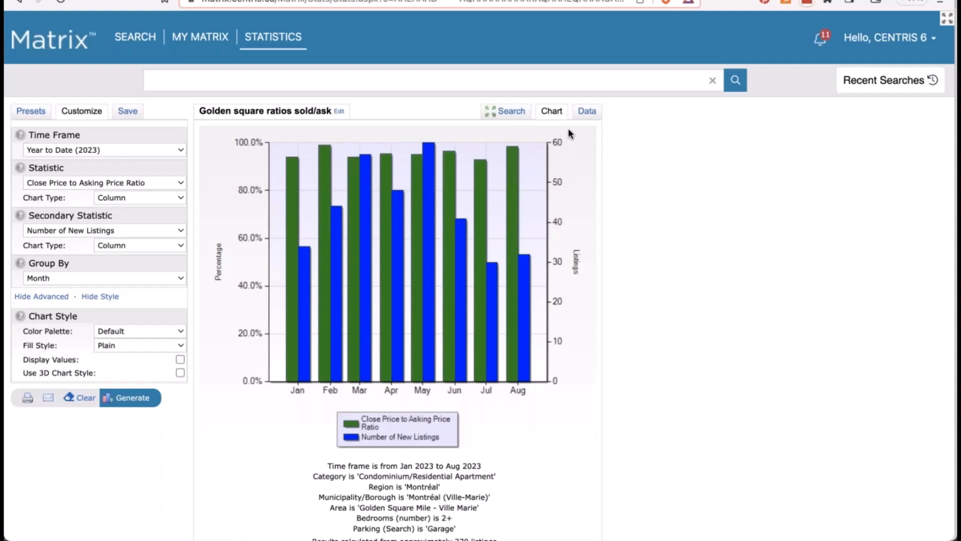
pyautogui.moveTo(568, 128); pyautogui.dragTo(590, 131)
pyautogui.scroll(5, 426, 175)
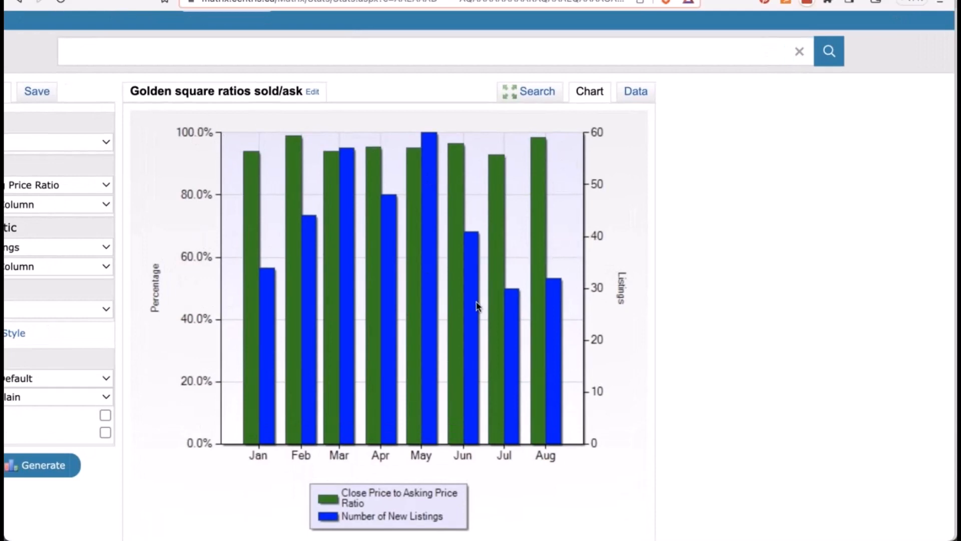
pyautogui.scroll(-5, 476, 306)
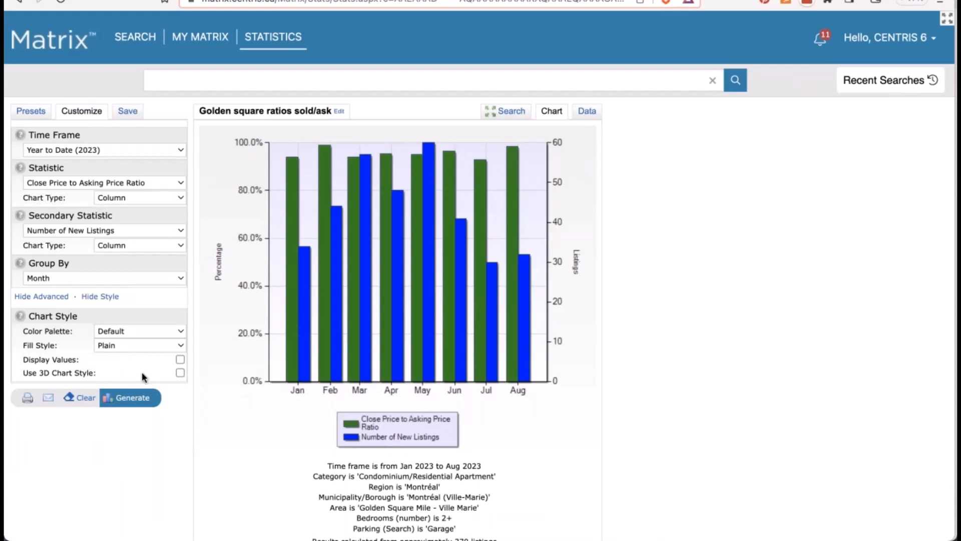
# Step: Turn Display Values back on and regenerate the chart with the preset's saved search criteria
pyautogui.click(181, 360)
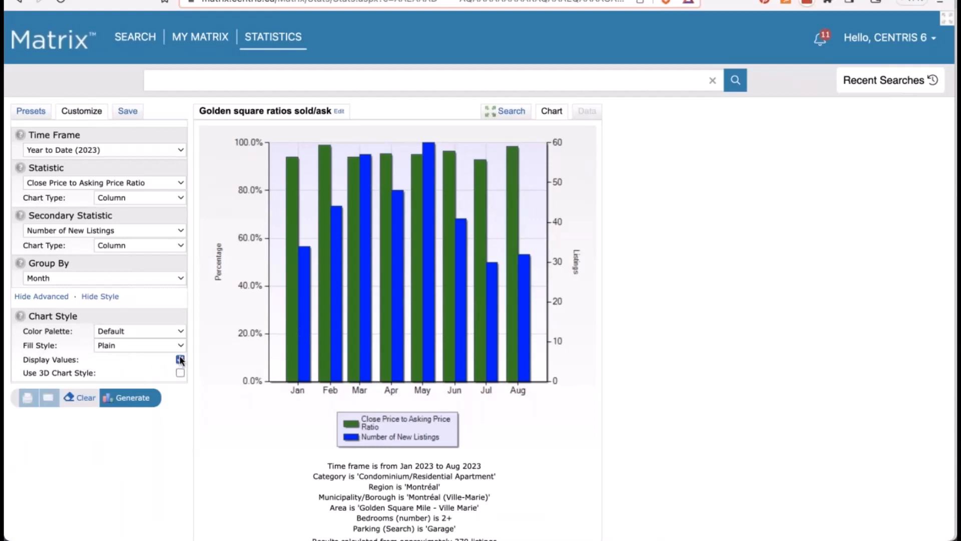
pyautogui.click(141, 400)
pyautogui.click(195, 407)
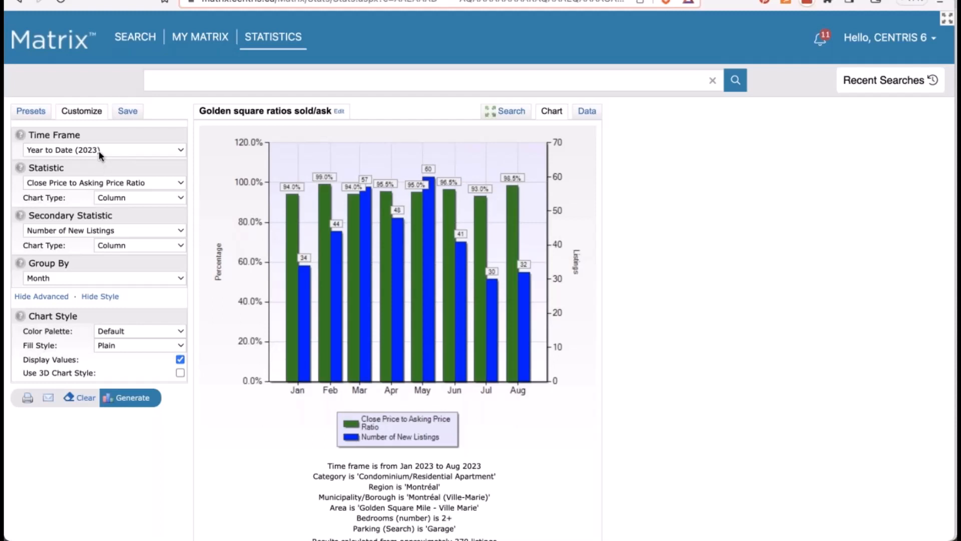
# Step: Look over the primary statistic choices without changing the selection, and collapse the chart's advanced and style options
pyautogui.click(91, 187)
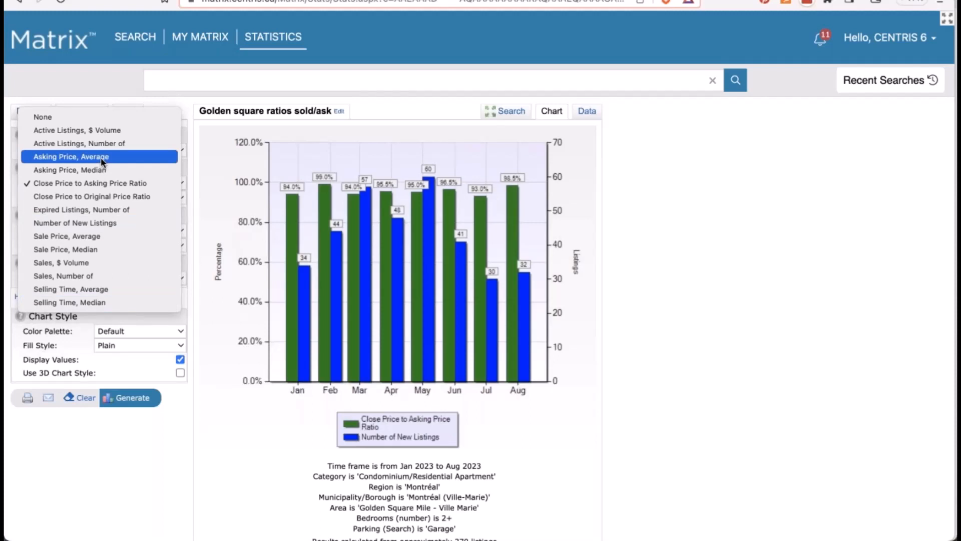
pyautogui.click(370, 102)
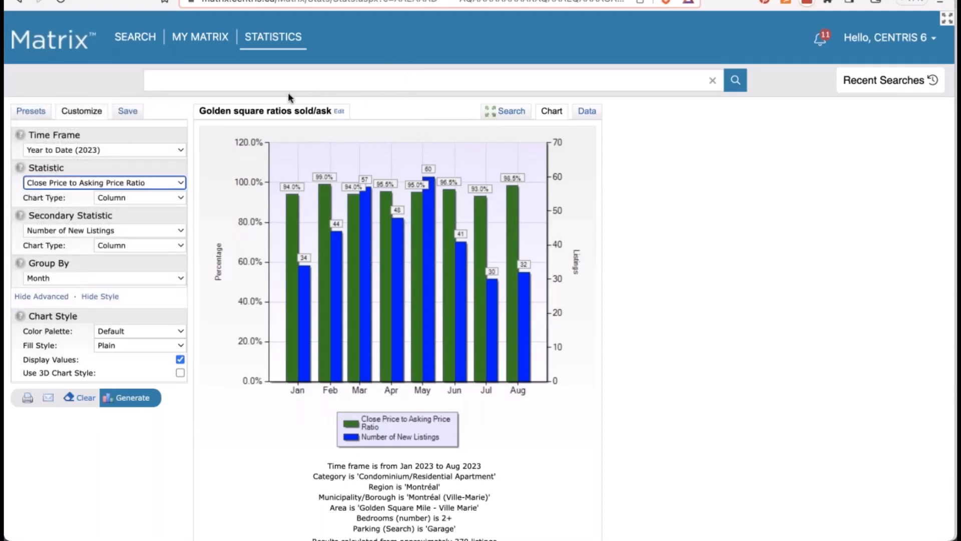
pyautogui.click(45, 296)
pyautogui.click(118, 250)
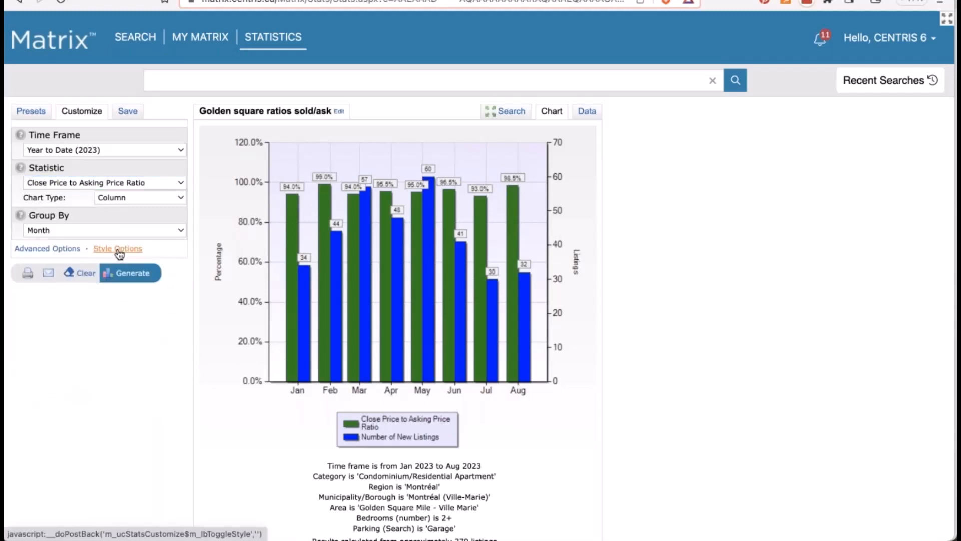
pyautogui.scroll(-1, 119, 254)
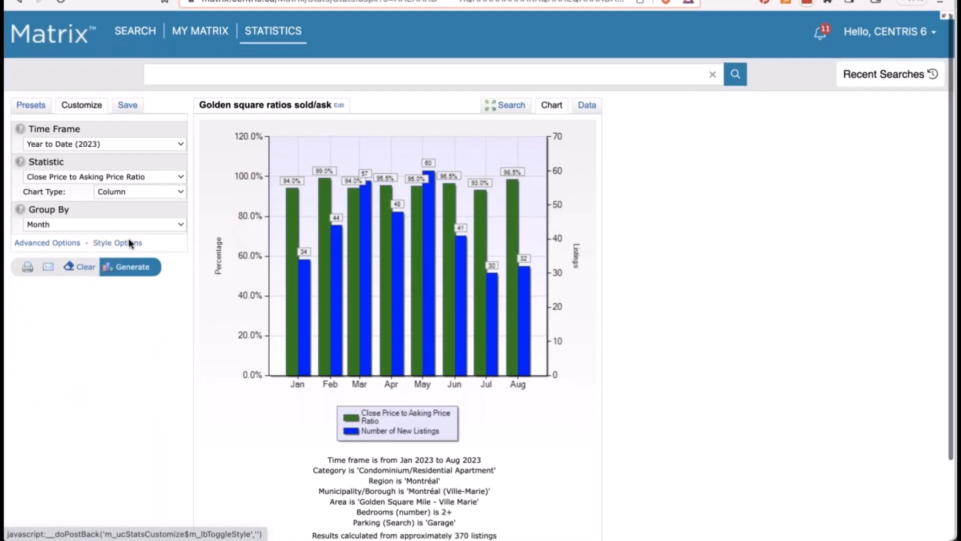
# Step: Run a general Single-Family search for region Montréal and borough Montréal (Montréal-Nord), and open the first listing in the results
pyautogui.click(513, 106)
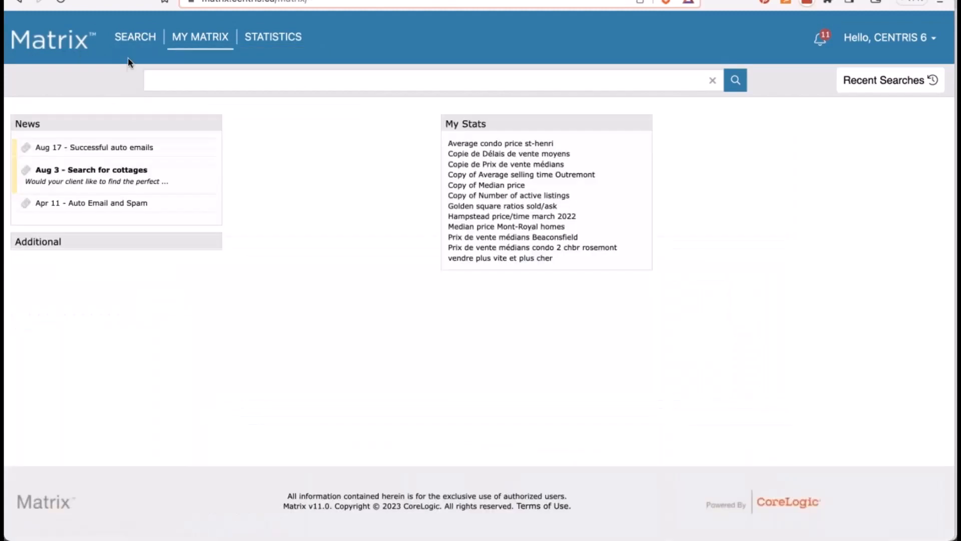
pyautogui.moveTo(142, 38)
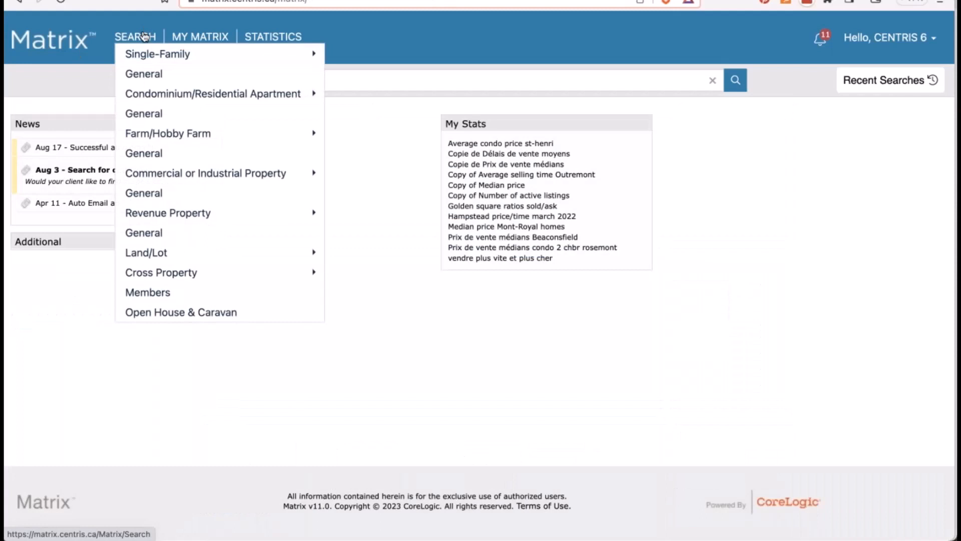
pyautogui.moveTo(152, 59)
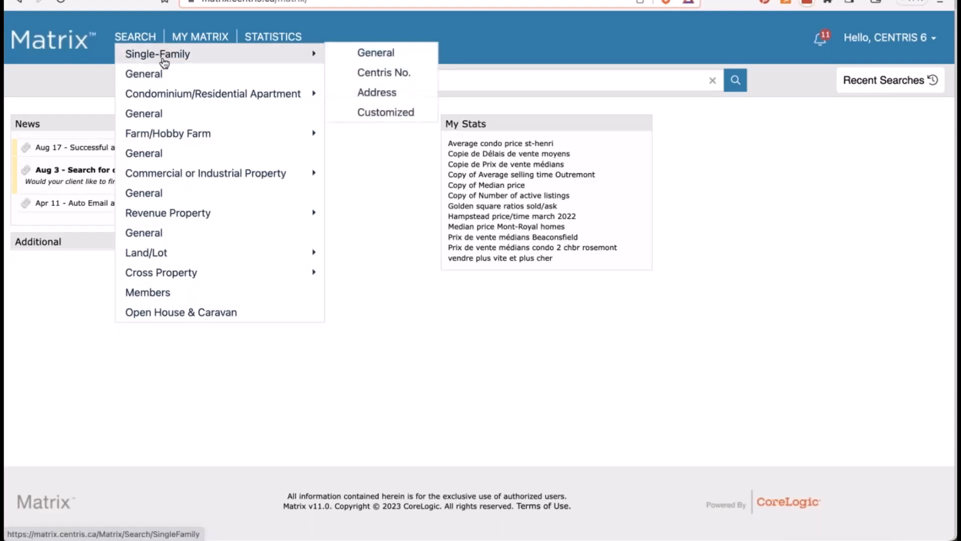
pyautogui.click(157, 74)
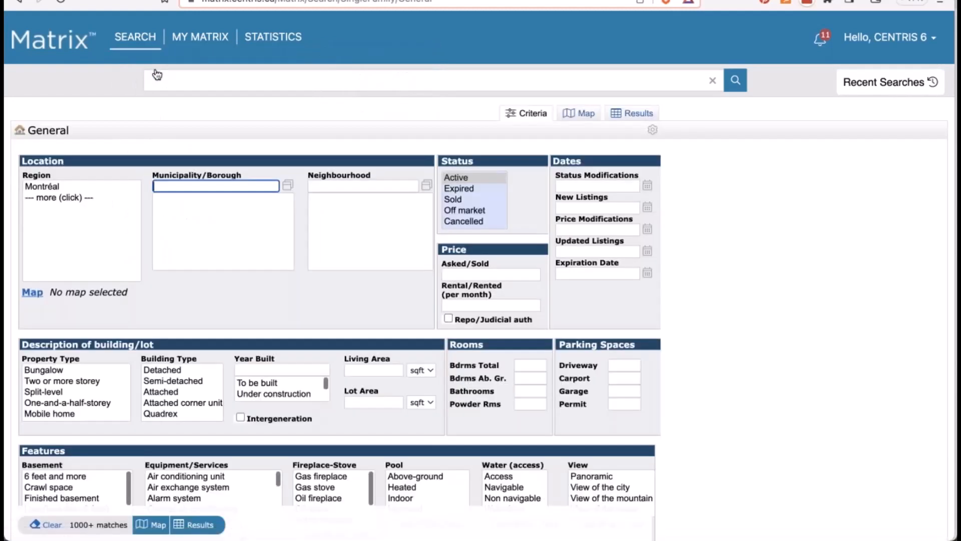
pyautogui.click(59, 188)
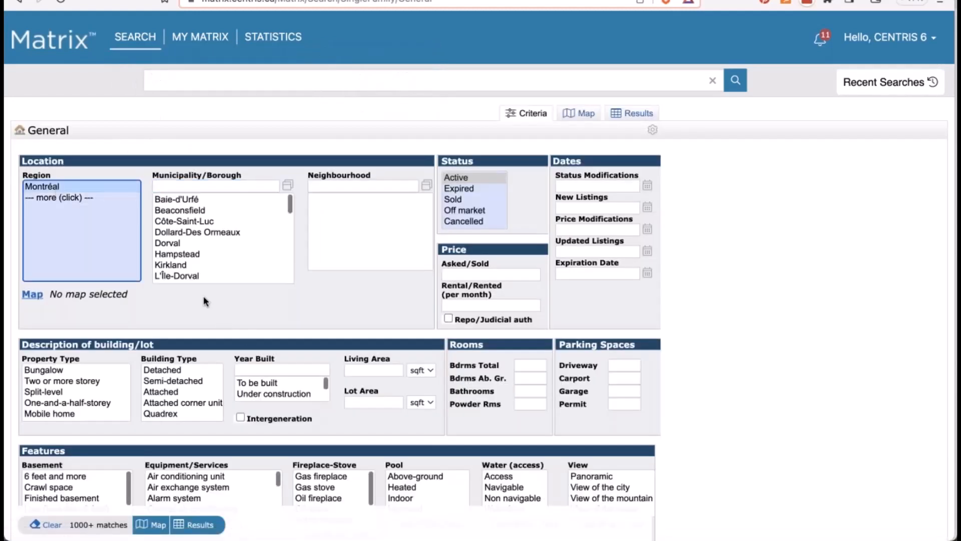
pyautogui.scroll(-5, 209, 272)
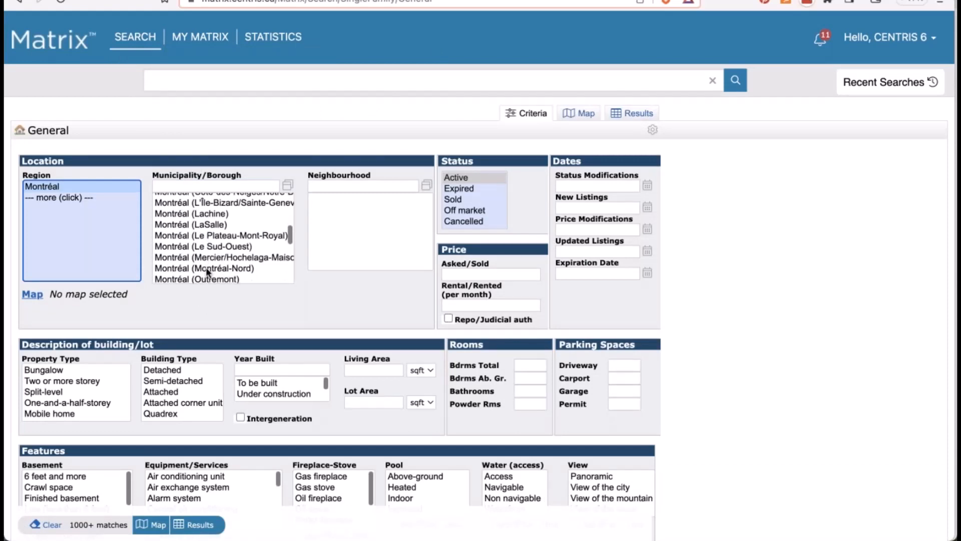
pyautogui.click(209, 269)
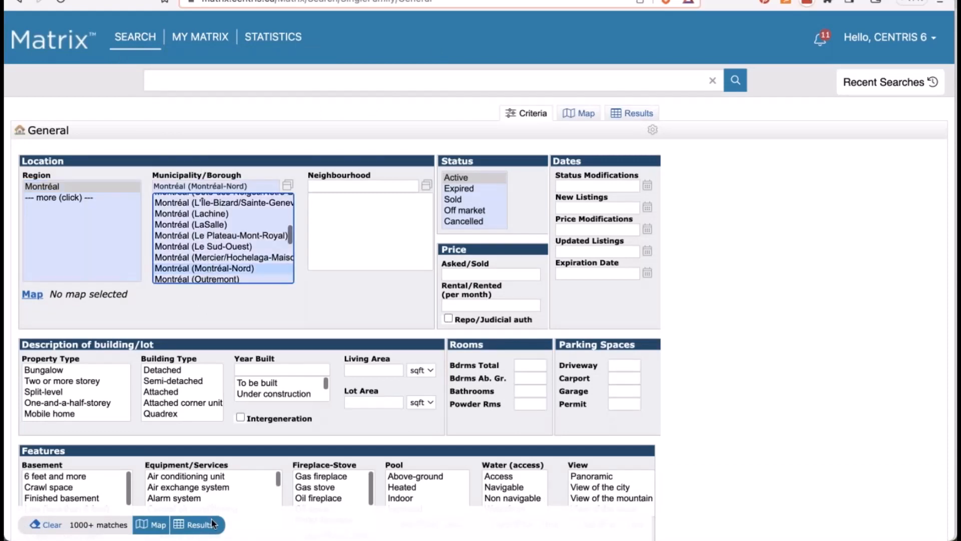
pyautogui.click(200, 526)
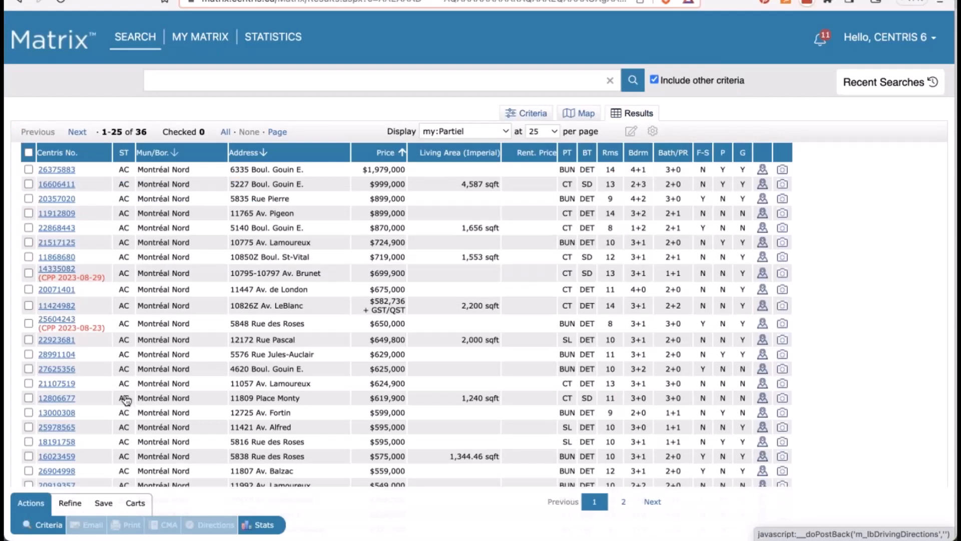
pyautogui.click(57, 170)
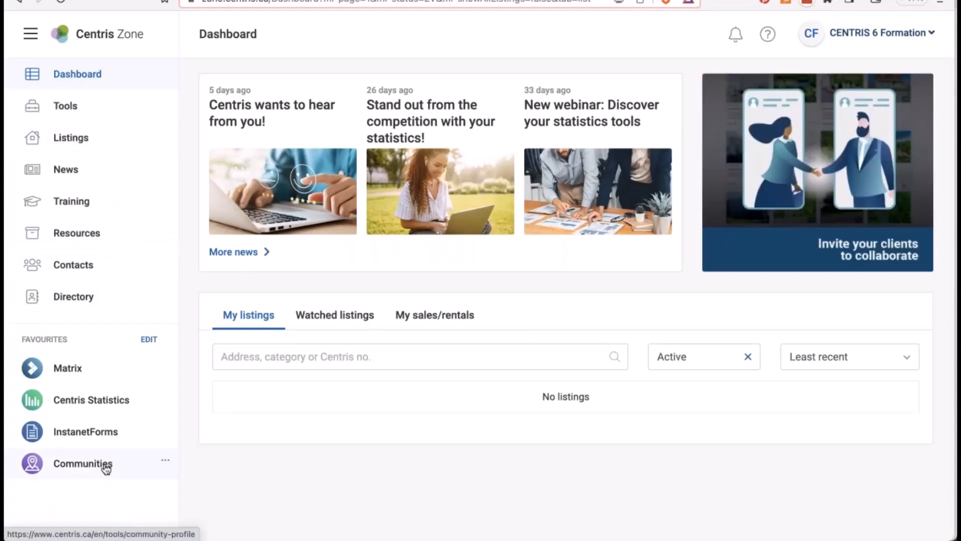
# Step: In Centris Zone, open the community profile tool from the statistics tools and look over the Province of Québec profile
pyautogui.click(67, 106)
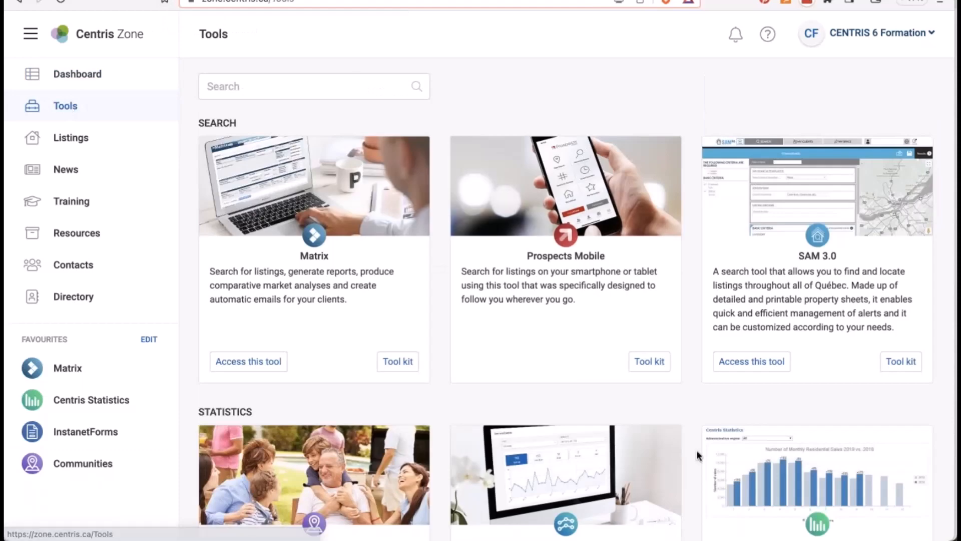
pyautogui.scroll(-5, 202, 349)
pyautogui.click(235, 353)
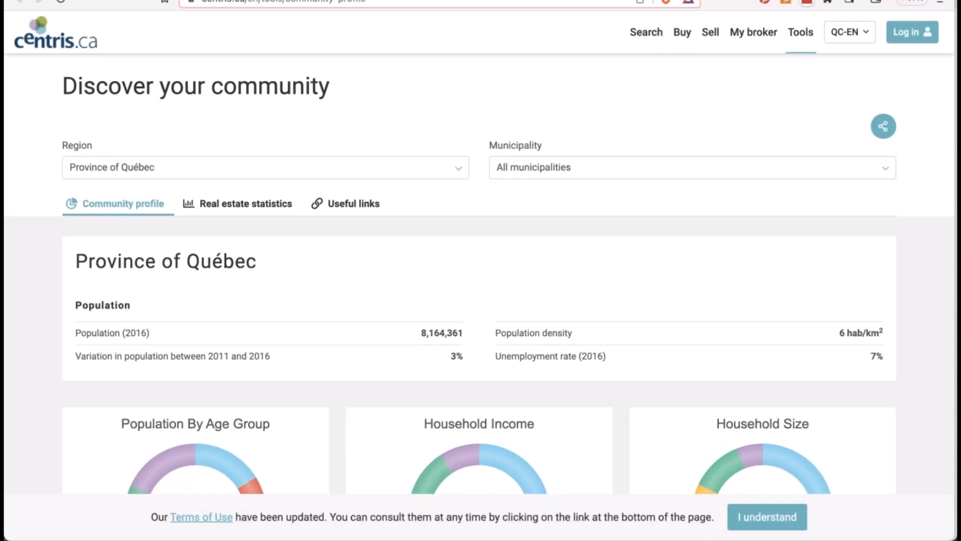
pyautogui.scroll(-2, 237, 268)
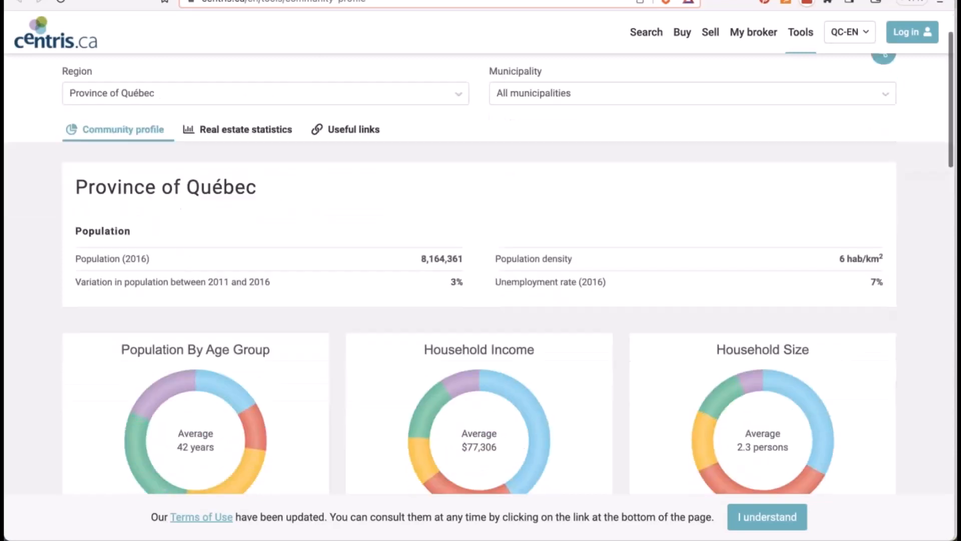
pyautogui.scroll(2, 237, 268)
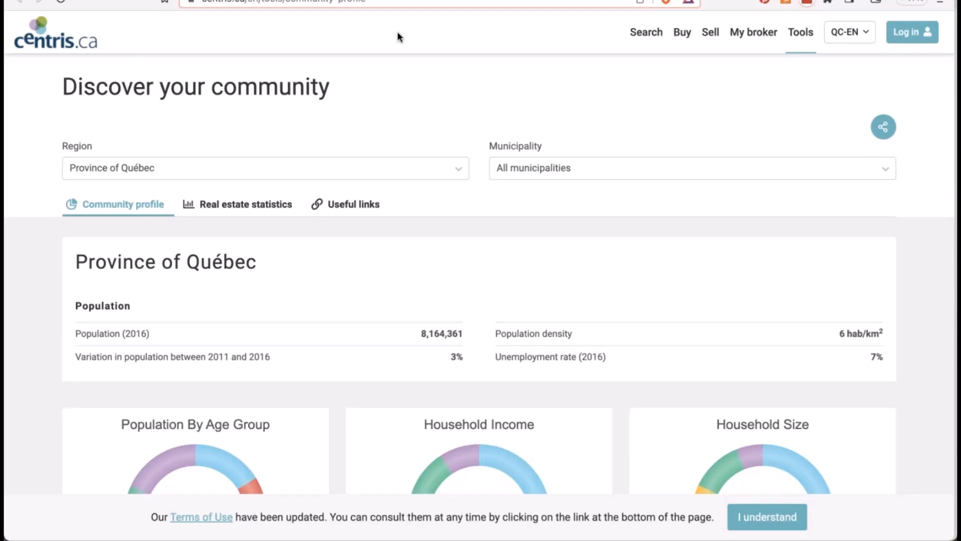
# Step: Display the community profile for region Montréal (Island) and municipality Dollard-Des Ormeaux
pyautogui.click(340, 176)
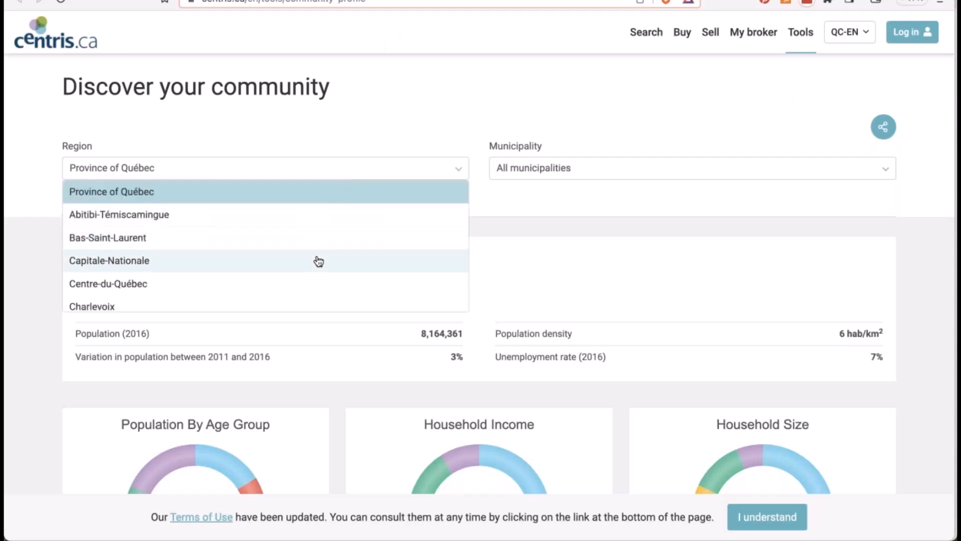
pyautogui.scroll(-5, 319, 261)
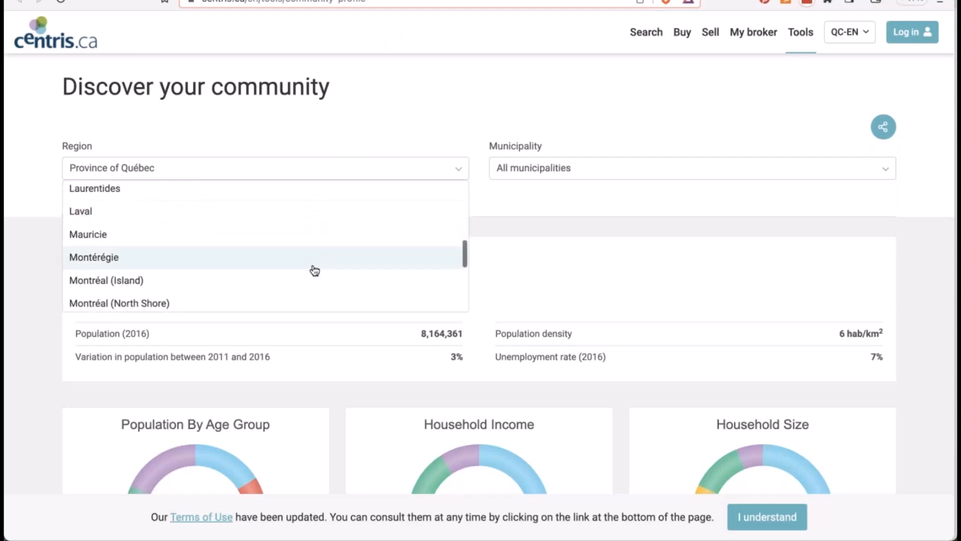
pyautogui.click(313, 278)
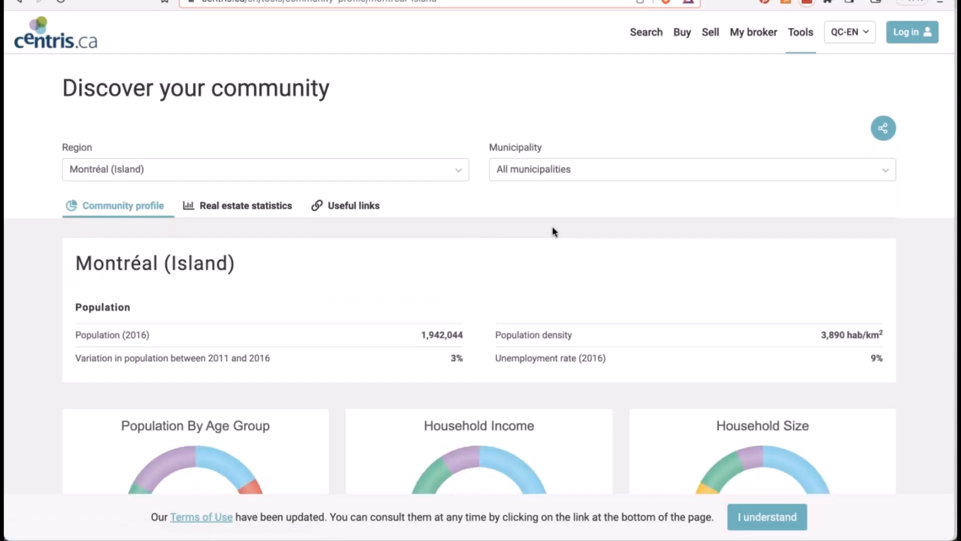
pyautogui.scroll(-4, 553, 228)
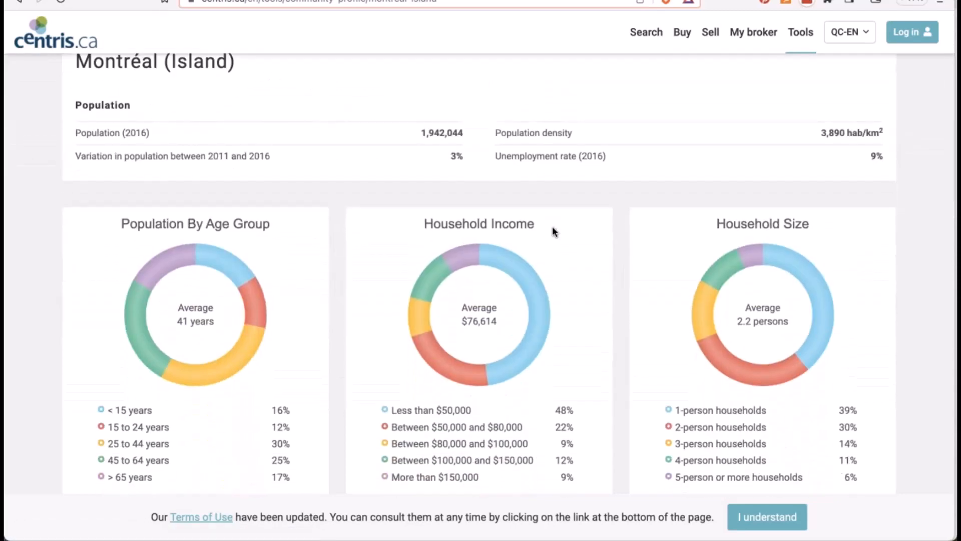
pyautogui.scroll(4, 553, 230)
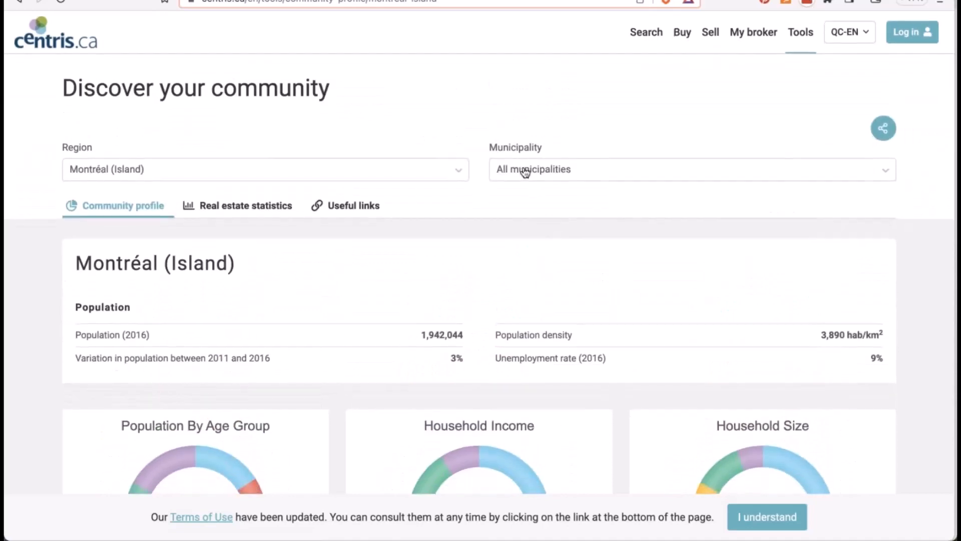
pyautogui.click(521, 169)
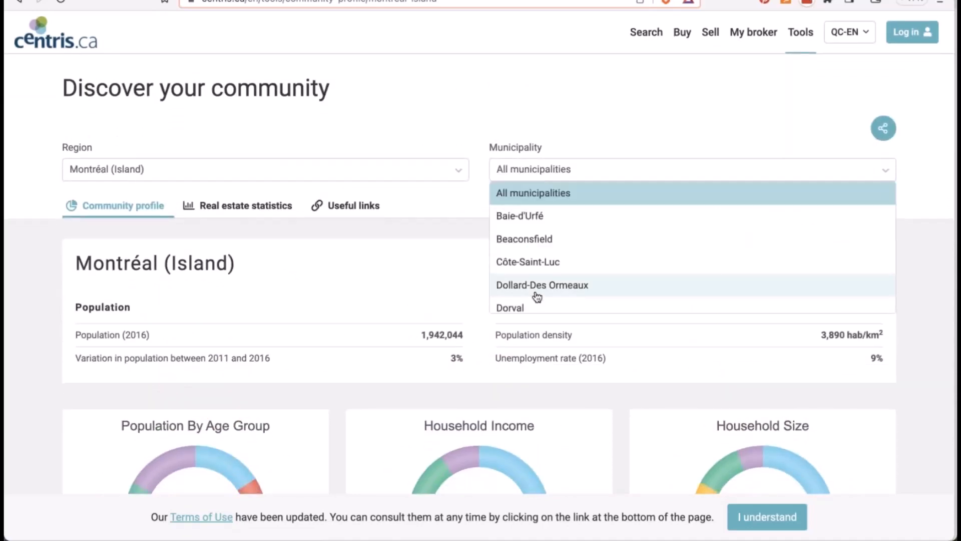
pyautogui.click(537, 285)
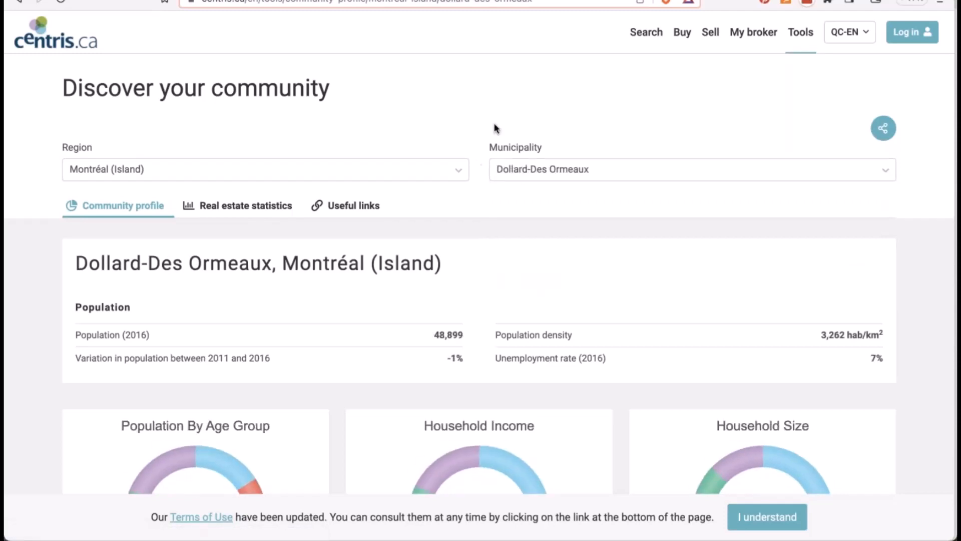
# Step: Examine Dollard-Des Ormeaux's demographic charts, from age groups, income and household size through housing types, education, immigration and languages spoken
pyautogui.scroll(-5, 446, 217)
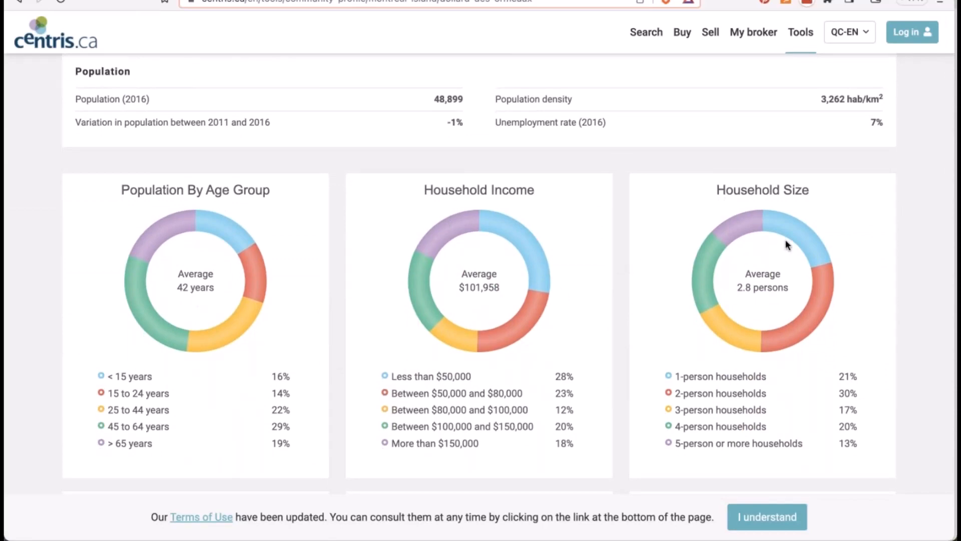
pyautogui.scroll(-6, 786, 244)
pyautogui.scroll(-2, 453, 323)
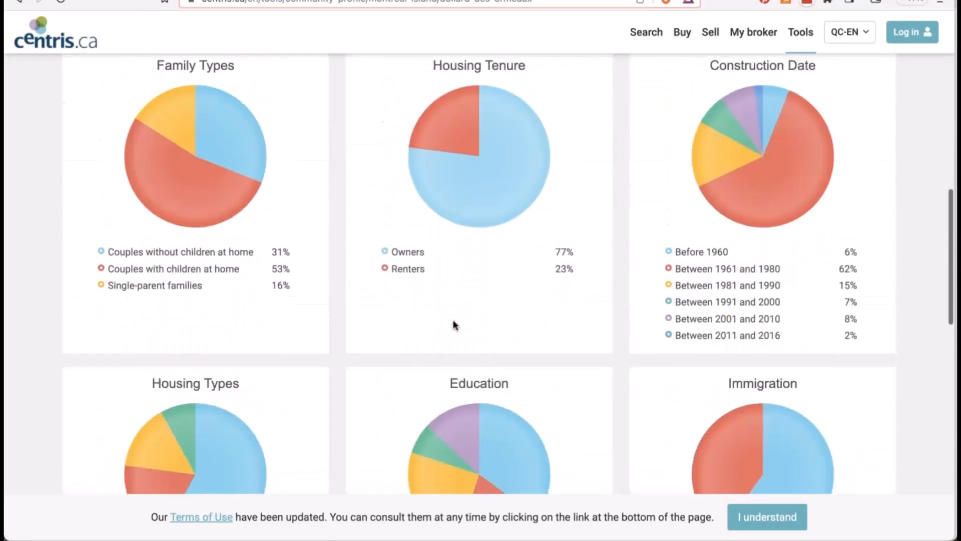
pyautogui.scroll(-6, 454, 325)
pyautogui.scroll(-2, 454, 325)
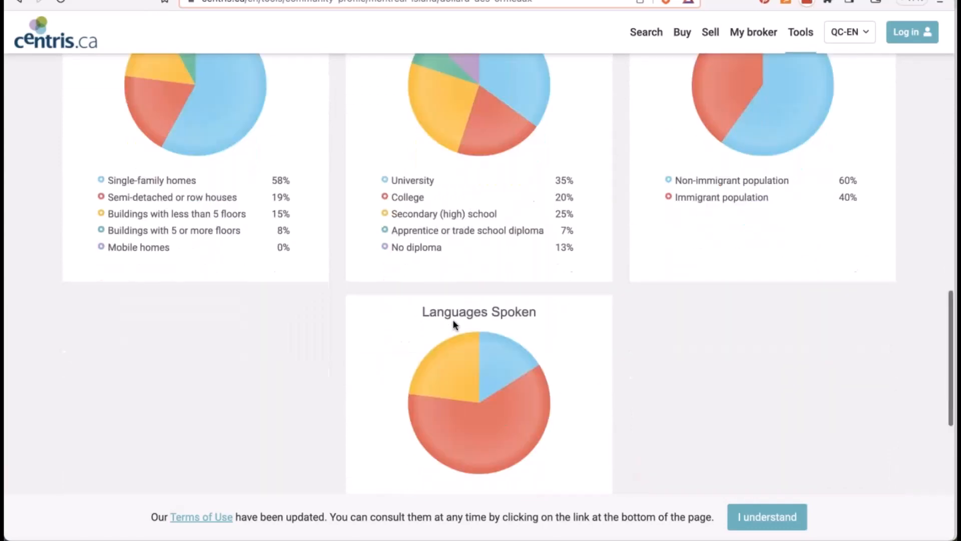
pyautogui.scroll(-2, 506, 379)
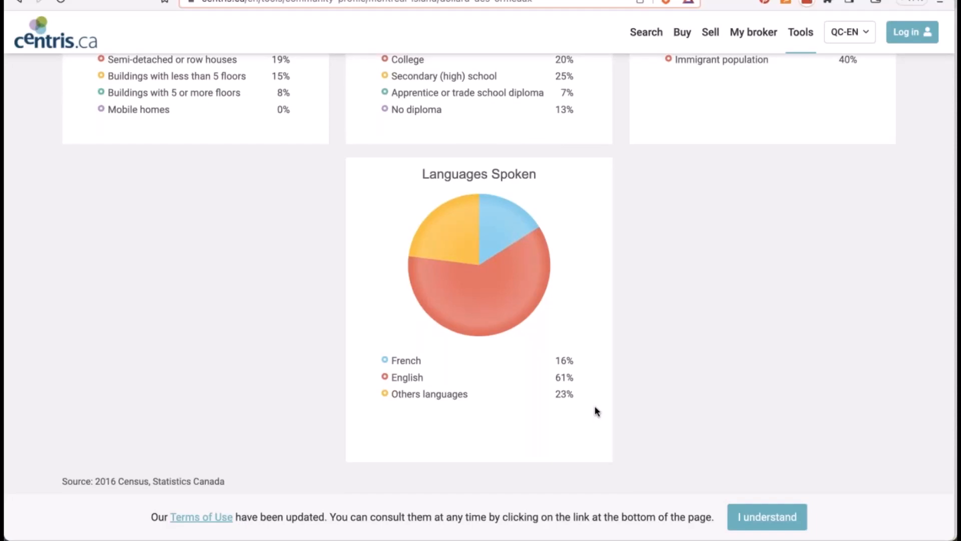
pyautogui.scroll(-2, 597, 412)
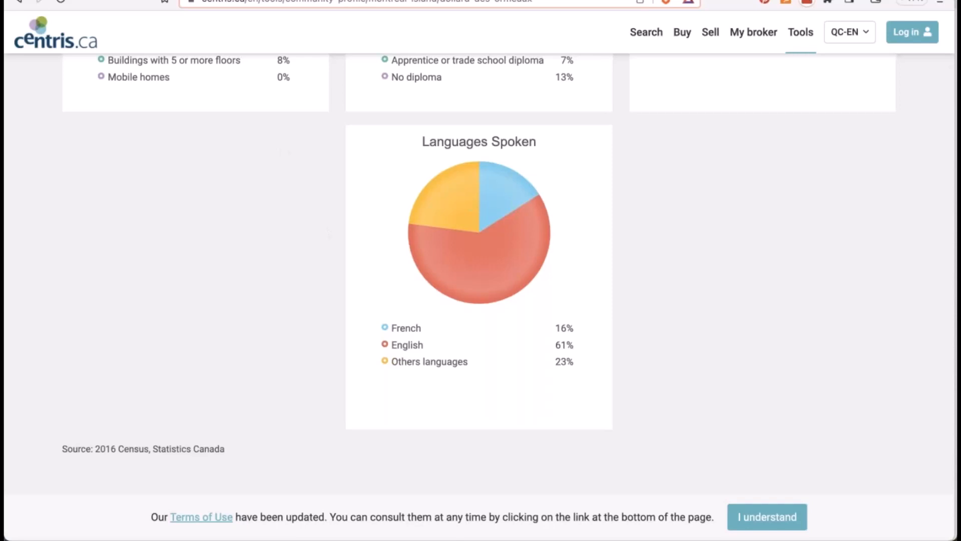
pyautogui.scroll(5, 374, 259)
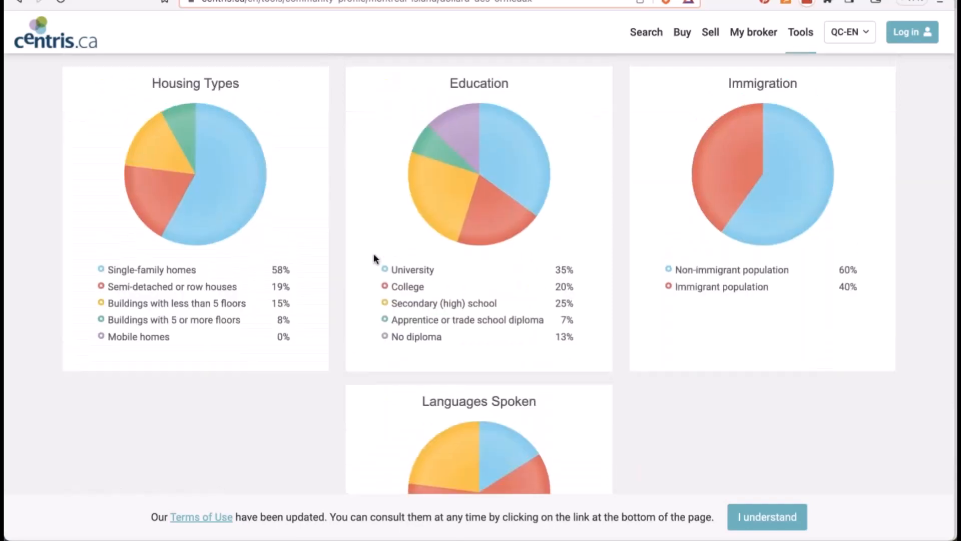
pyautogui.scroll(-4, 374, 256)
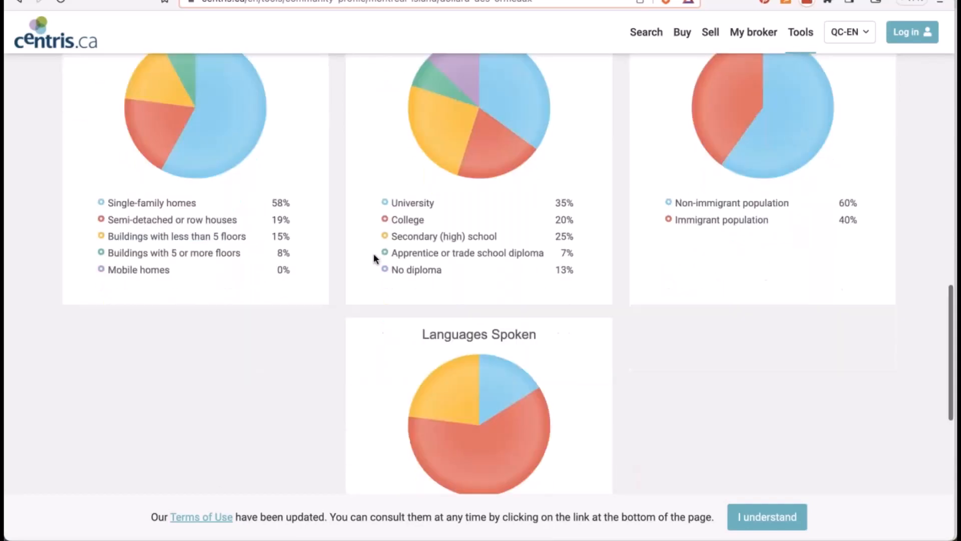
pyautogui.scroll(-1, 374, 257)
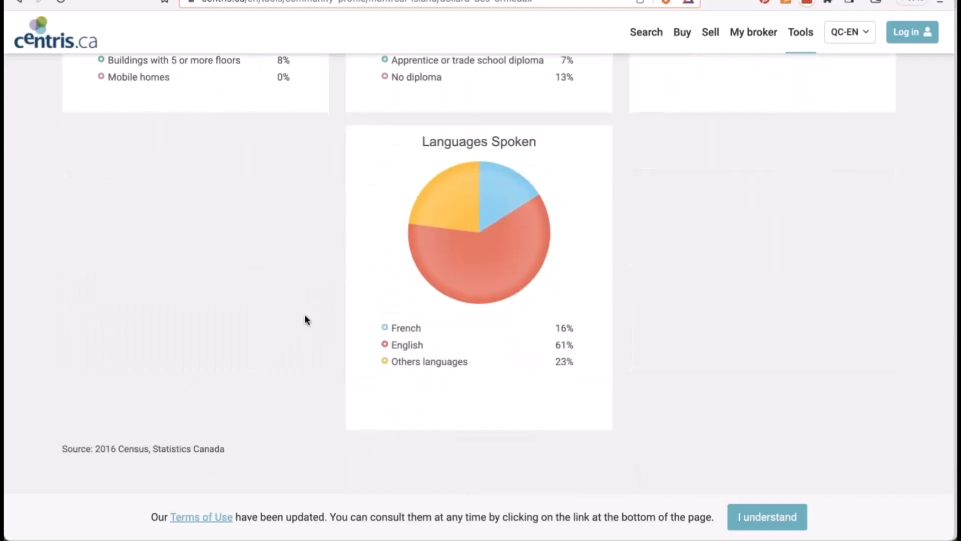
pyautogui.scroll(1, 305, 319)
pyautogui.scroll(10, 304, 318)
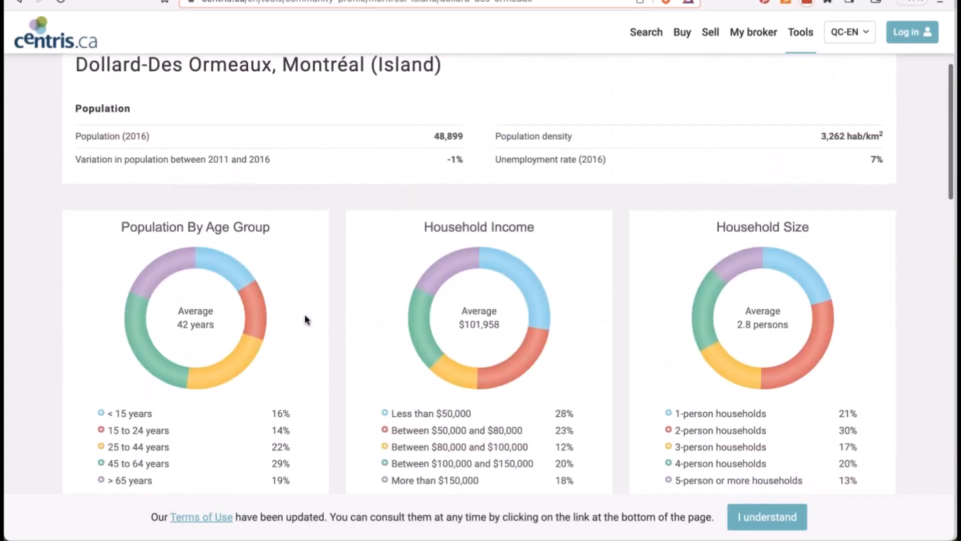
pyautogui.scroll(5, 306, 316)
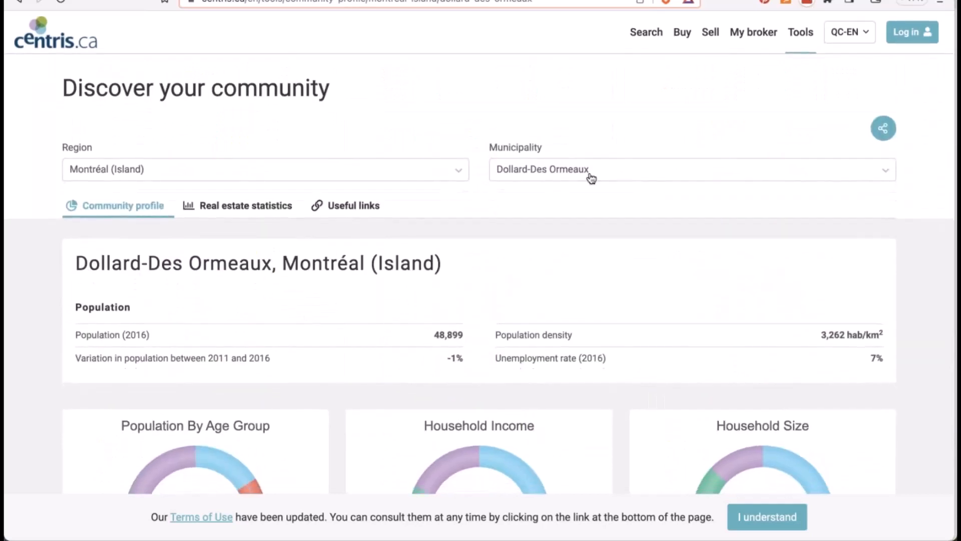
# Step: Select the Nord-du-Québec region and view its community profile charts and real estate statistics
pyautogui.click(432, 182)
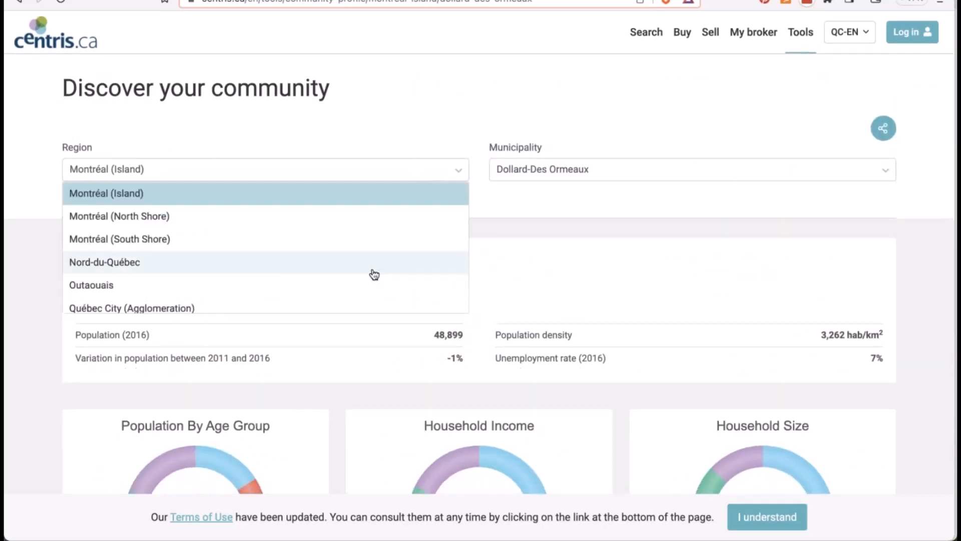
pyautogui.click(375, 274)
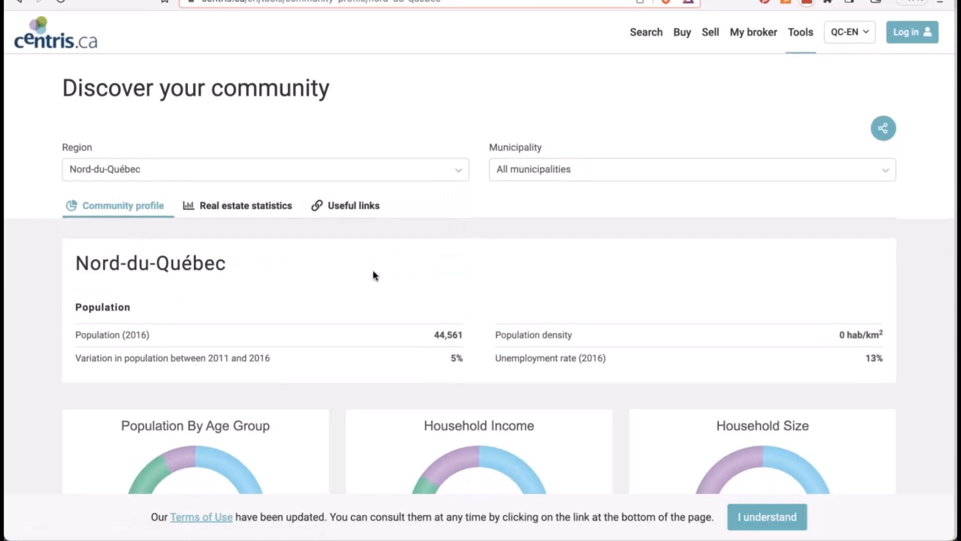
pyautogui.scroll(-18, 375, 275)
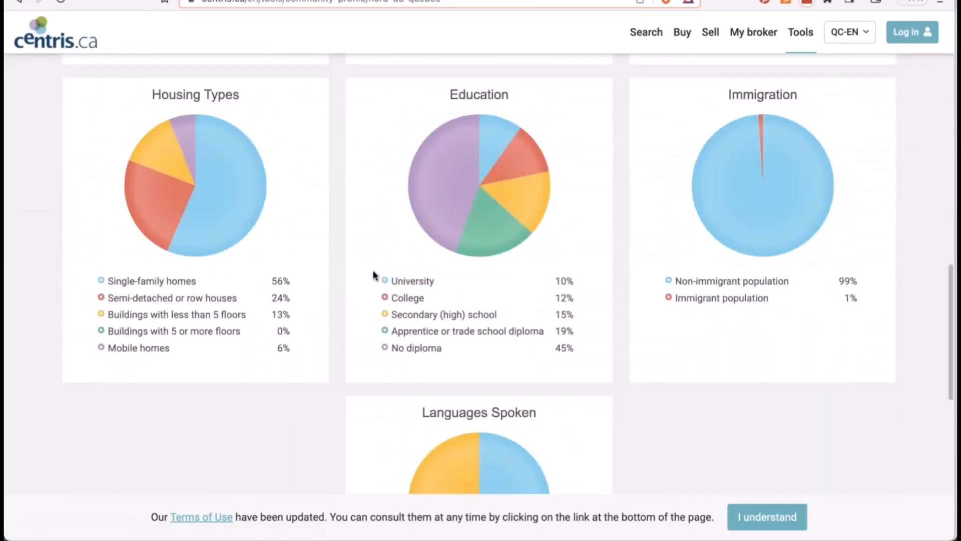
pyautogui.scroll(20, 375, 274)
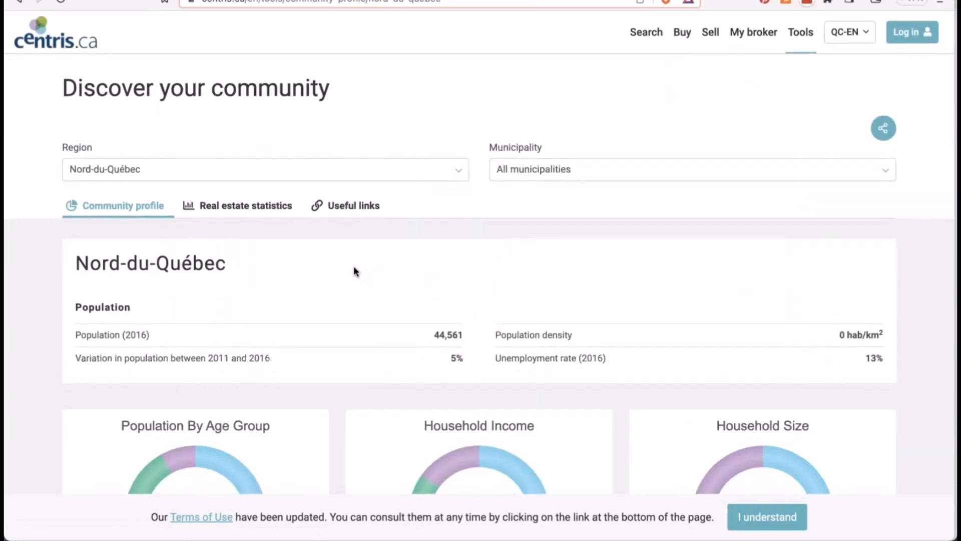
pyautogui.click(223, 204)
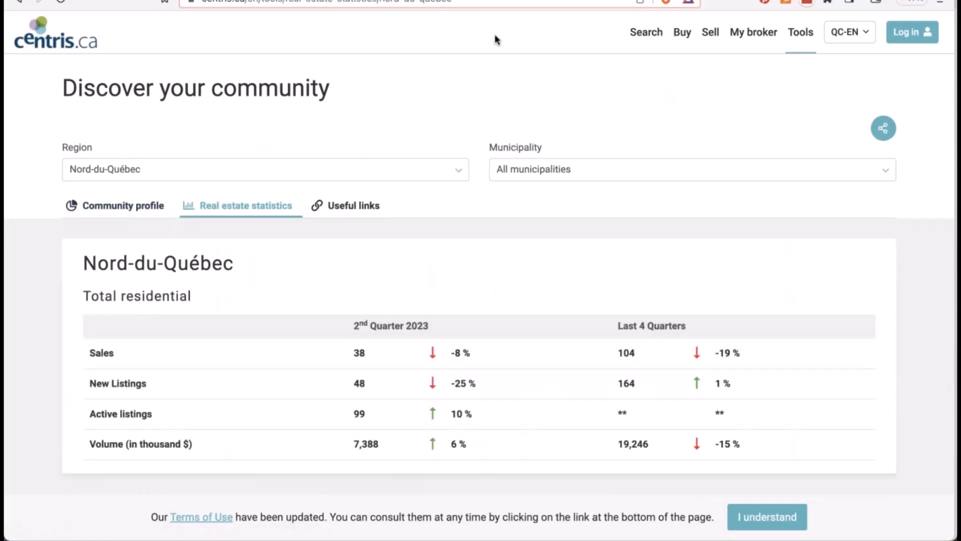
# Step: Switch to Matrix, open the community information for the displayed Montréal-Nord listing, and look over its location details
pyautogui.click(458, 1)
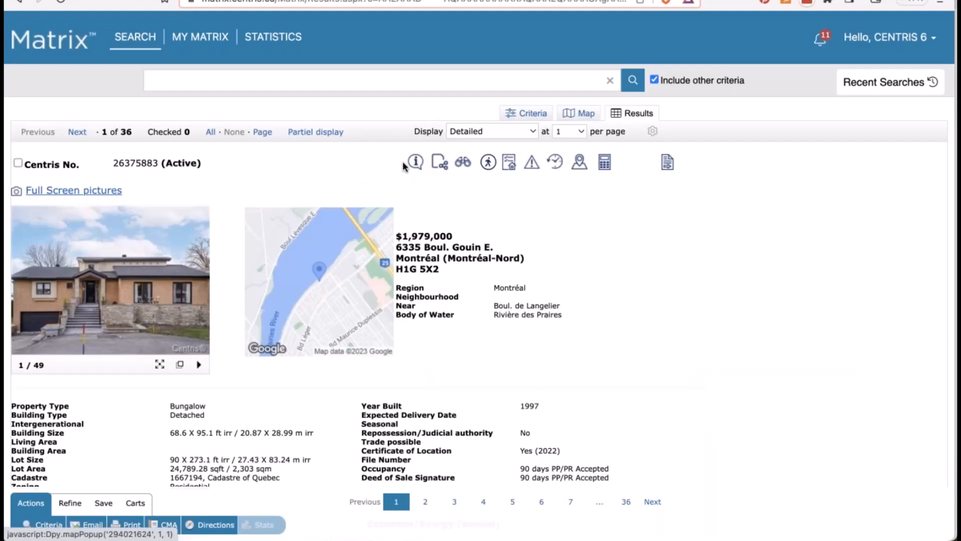
pyautogui.click(580, 164)
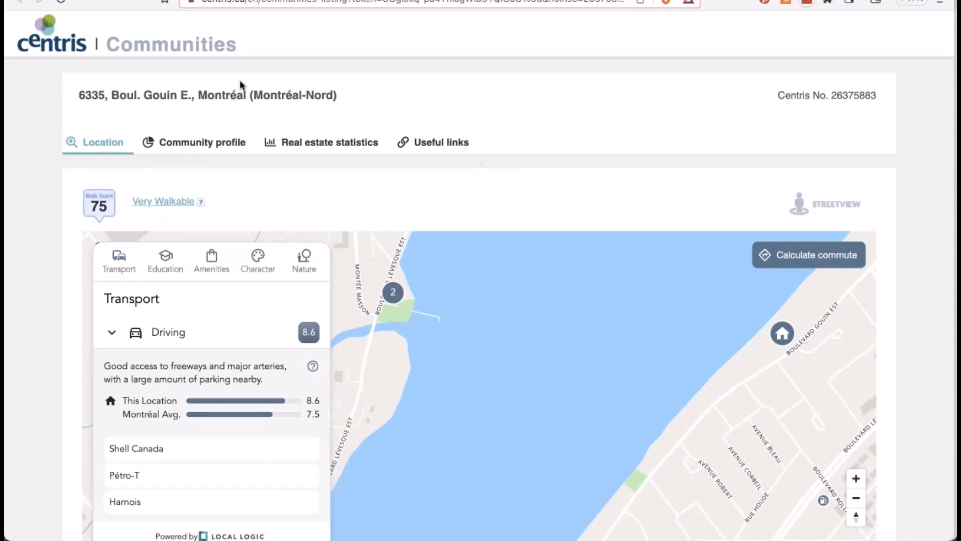
pyautogui.tripleClick(228, 94)
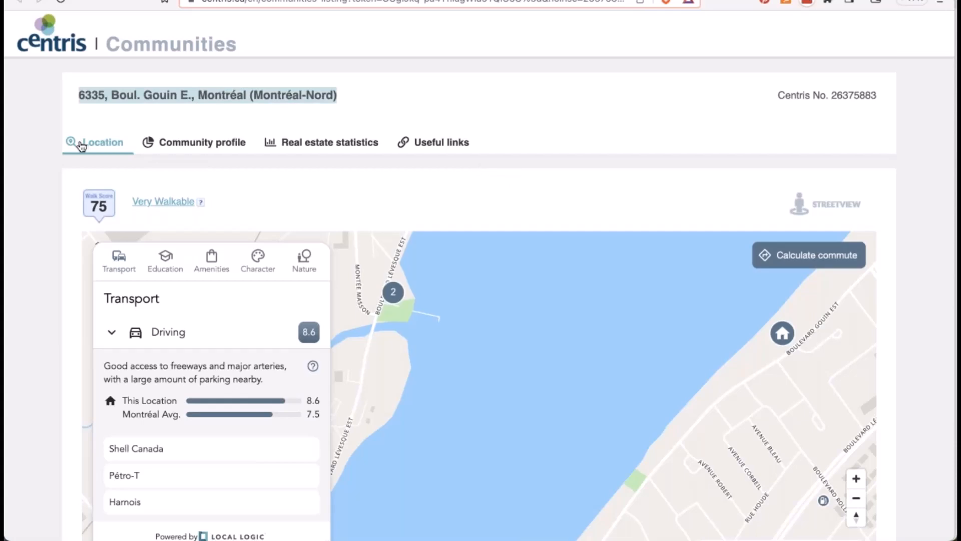
pyautogui.scroll(-4, 80, 145)
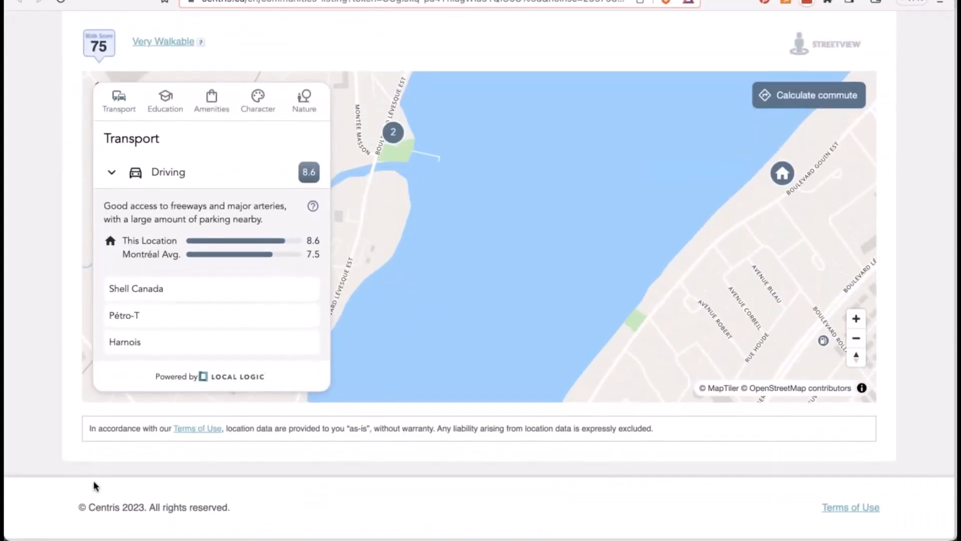
pyautogui.scroll(3, 58, 337)
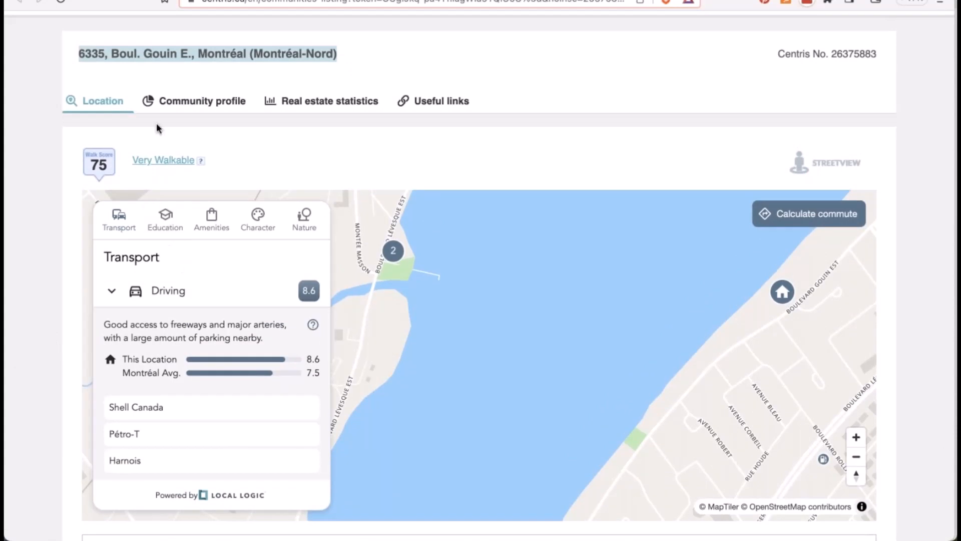
# Step: View the listing's community profile, covering population, age groups, household income and household size
pyautogui.click(210, 101)
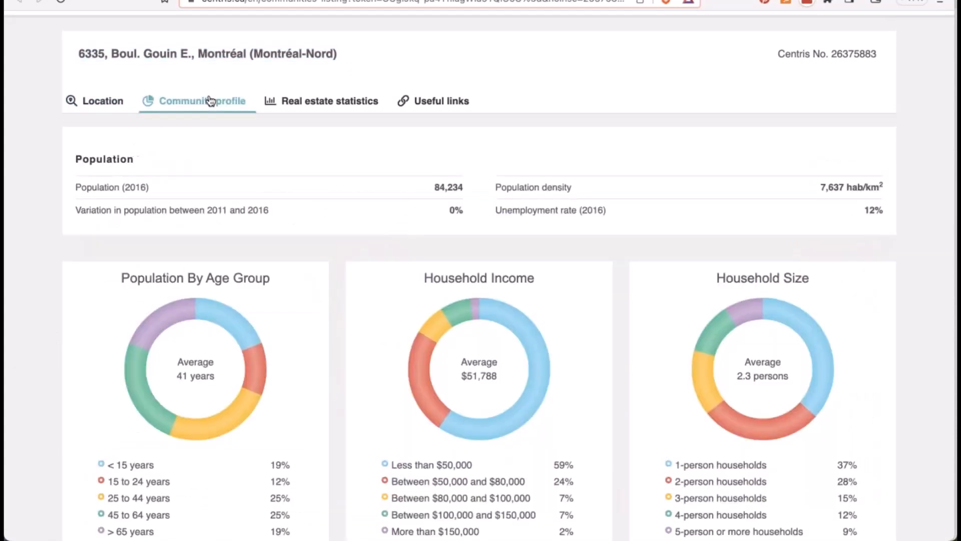
pyautogui.scroll(-5, 189, 300)
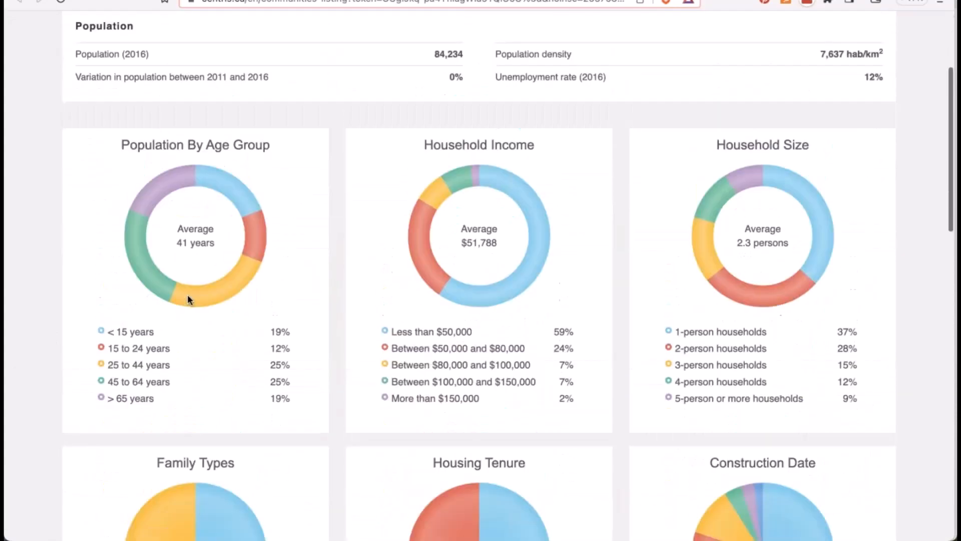
pyautogui.scroll(5, 188, 299)
# Step: Examine the listing area's real estate statistics for total residential, single-family, condominium and plex properties, including the explanatory notes
pyautogui.click(304, 92)
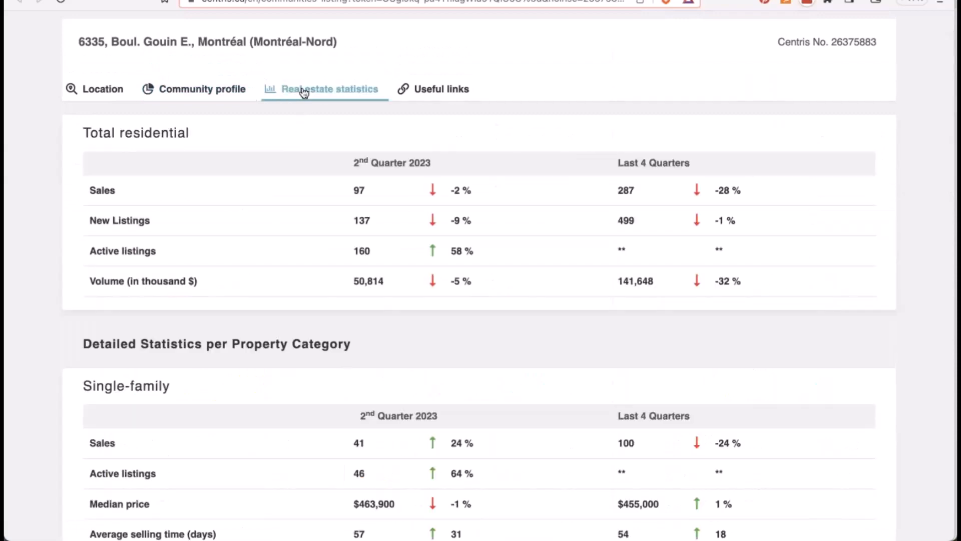
pyautogui.scroll(-10, 294, 401)
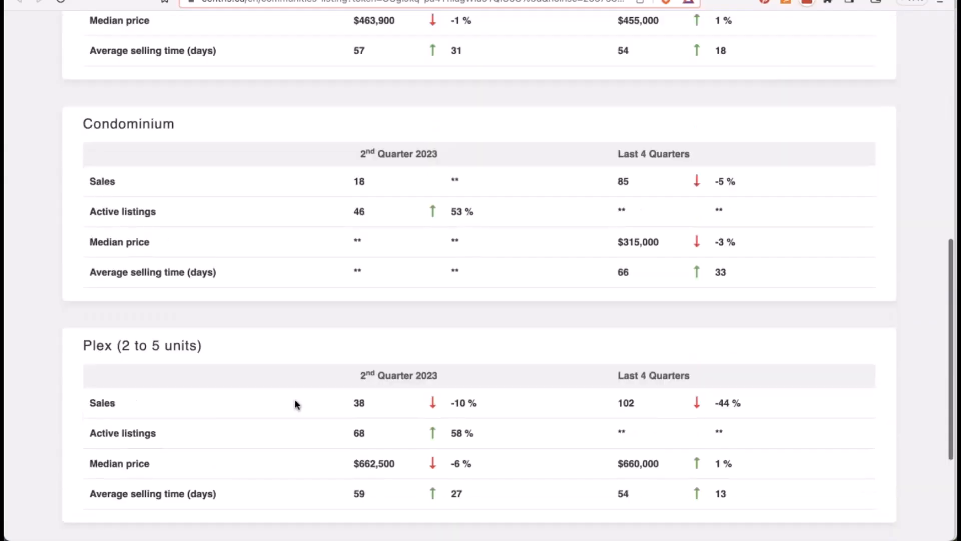
pyautogui.scroll(-3, 294, 400)
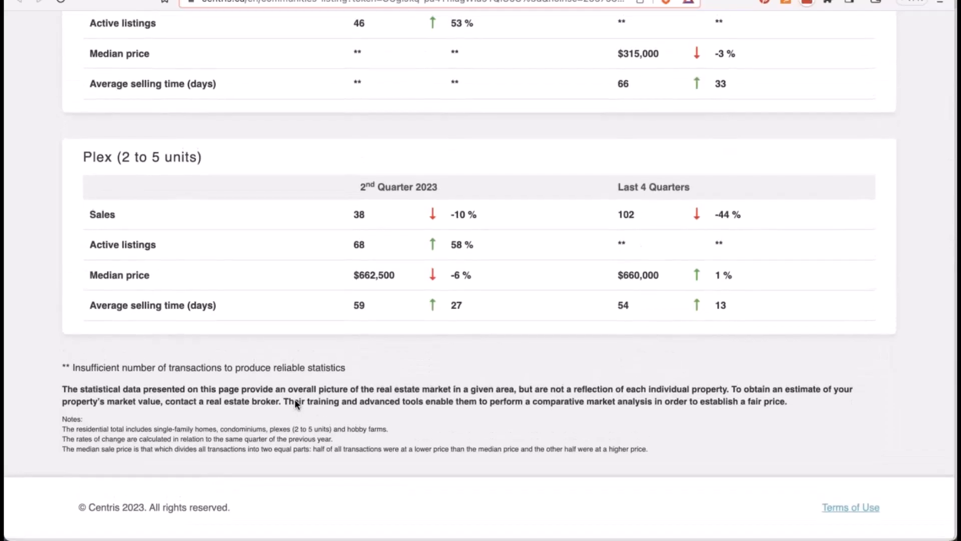
pyautogui.scroll(5, 295, 400)
pyautogui.scroll(8, 295, 404)
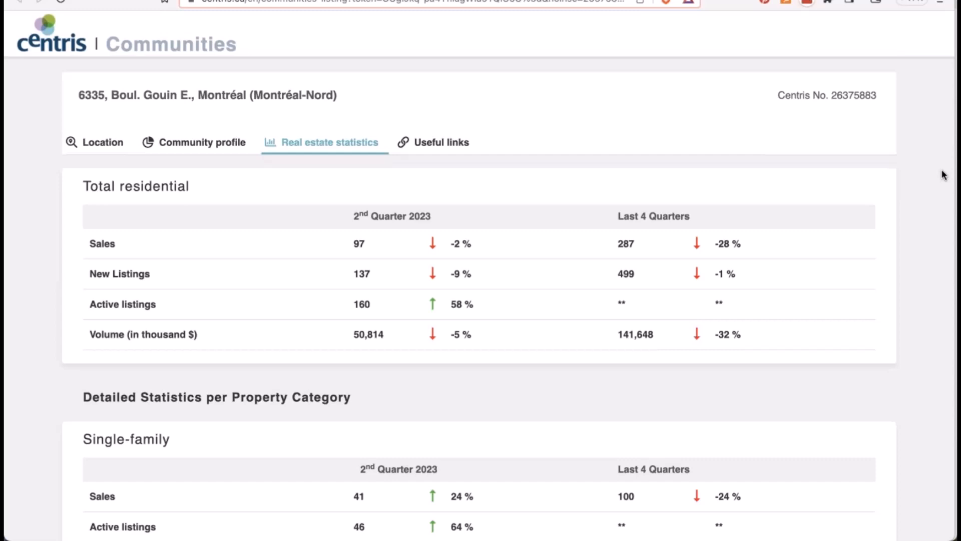
pyautogui.scroll(-15, 114, 389)
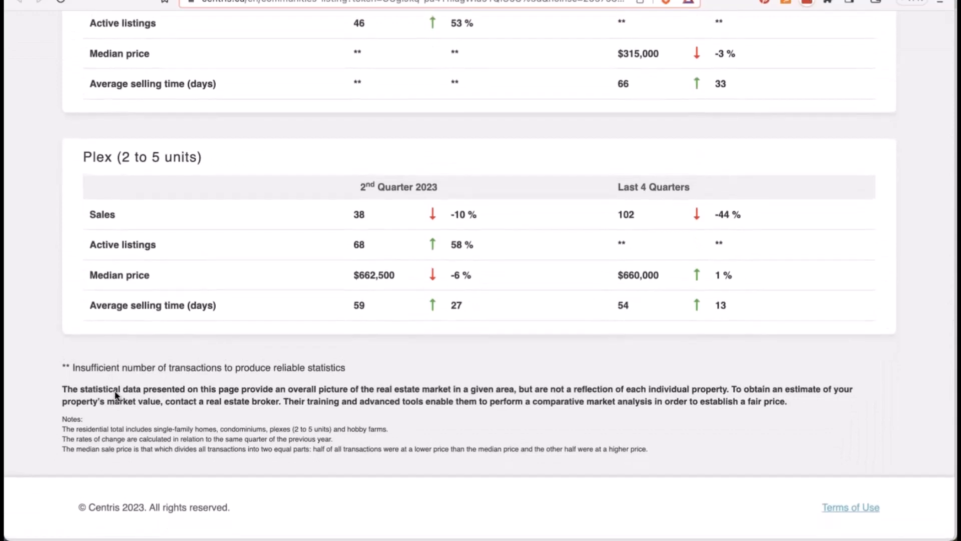
pyautogui.scroll(15, 114, 390)
pyautogui.scroll(-1, 114, 396)
# Step: Review the listing's location map and walk score, and go through its community profile down to the languages spoken
pyautogui.click(103, 142)
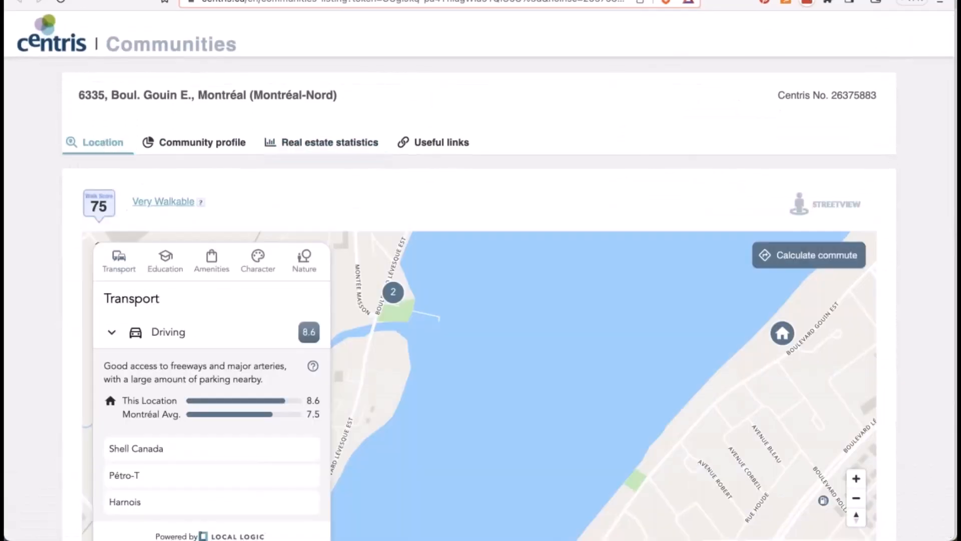
pyautogui.scroll(-3, 49, 345)
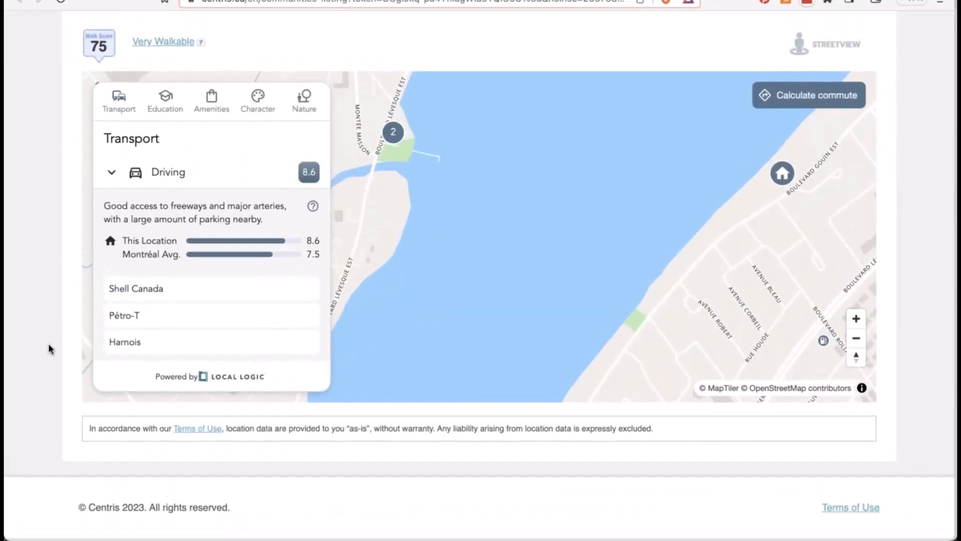
pyautogui.scroll(3, 48, 343)
pyautogui.click(182, 142)
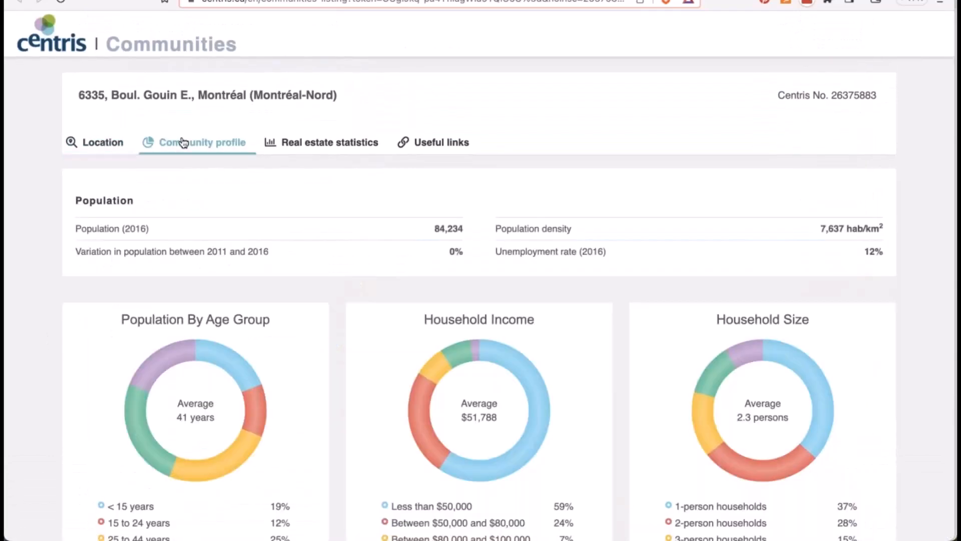
pyautogui.scroll(-20, 115, 439)
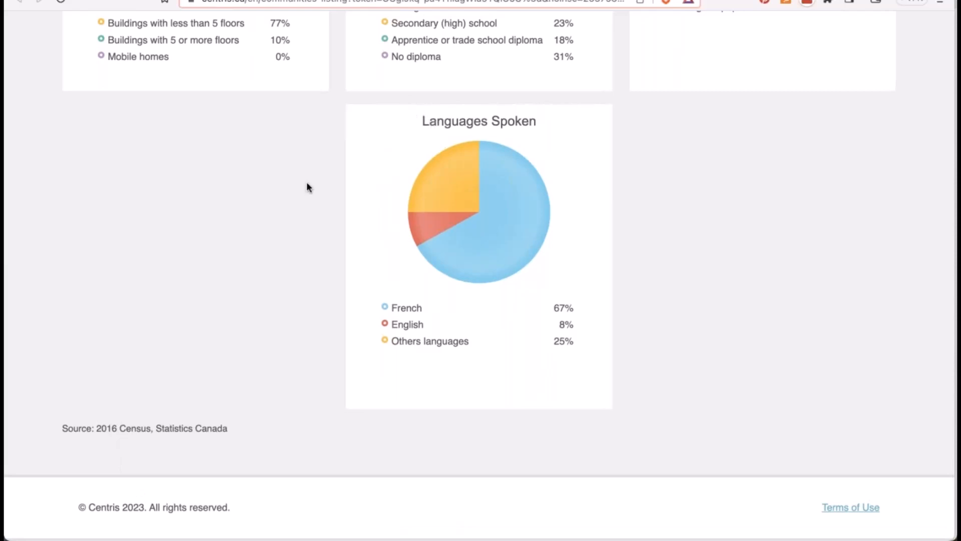
pyautogui.scroll(15, 306, 182)
# Step: Return to the listing area's real estate statistics and review the total residential and single-family tables
pyautogui.click(301, 143)
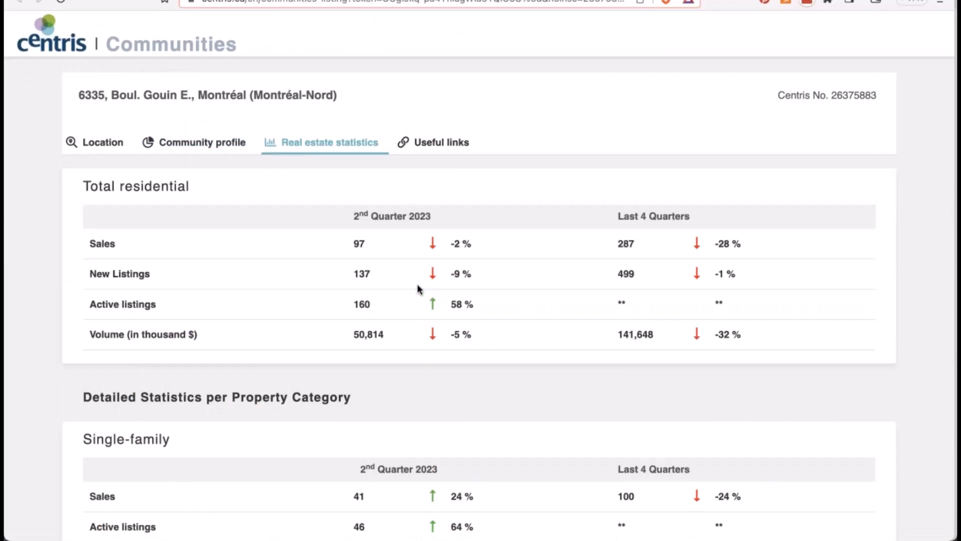
pyautogui.scroll(-1, 418, 285)
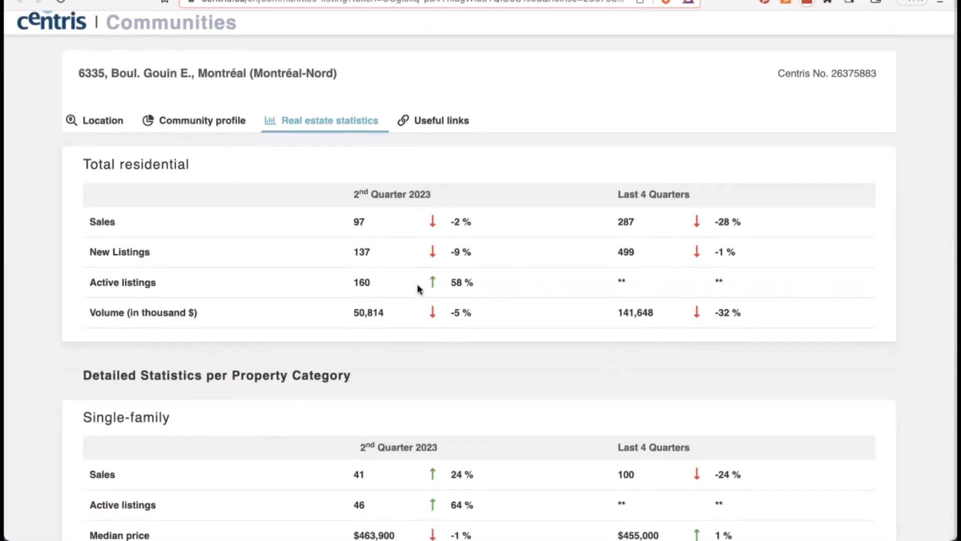
pyautogui.scroll(-5, 417, 286)
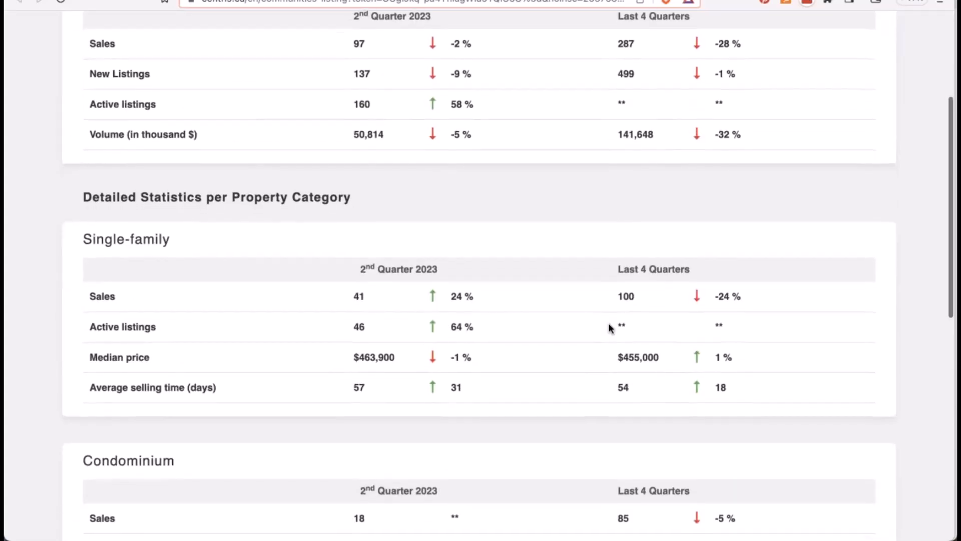
pyautogui.scroll(6, 608, 325)
pyautogui.scroll(-1, 609, 327)
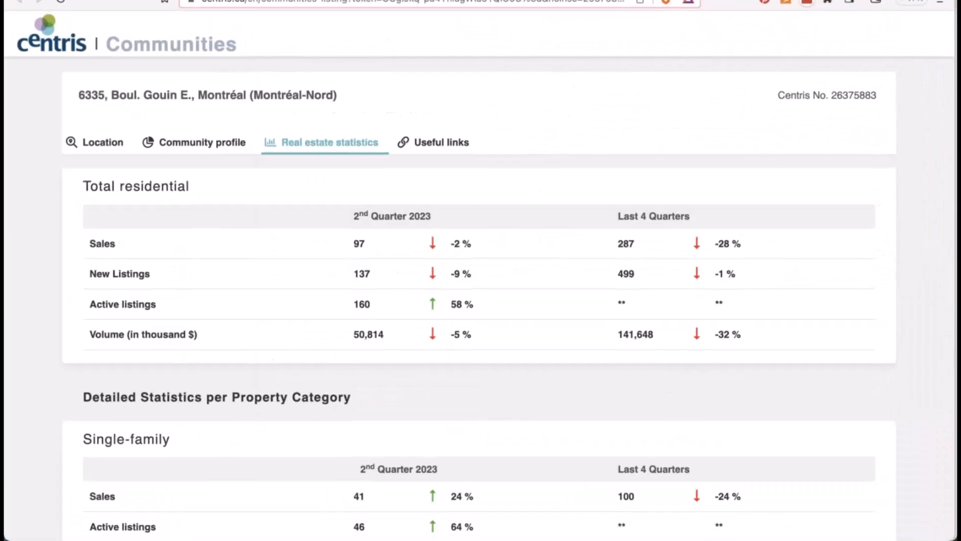
# Step: Go past the open statistics PDFs back to the Matrix listing and open the Matrix Statistics module
pyautogui.hotkey('ctrl', 'Tab')
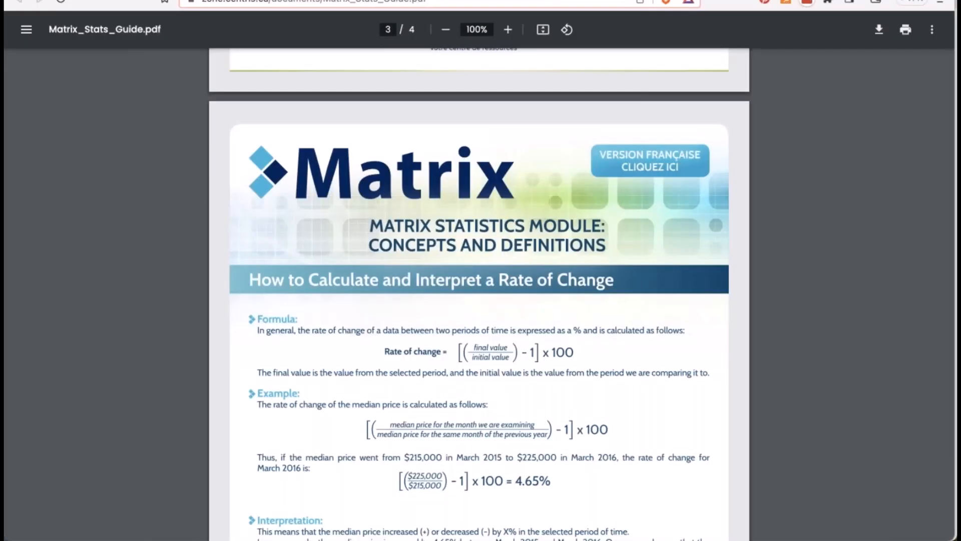
pyautogui.hotkey('ctrl', 'Tab')
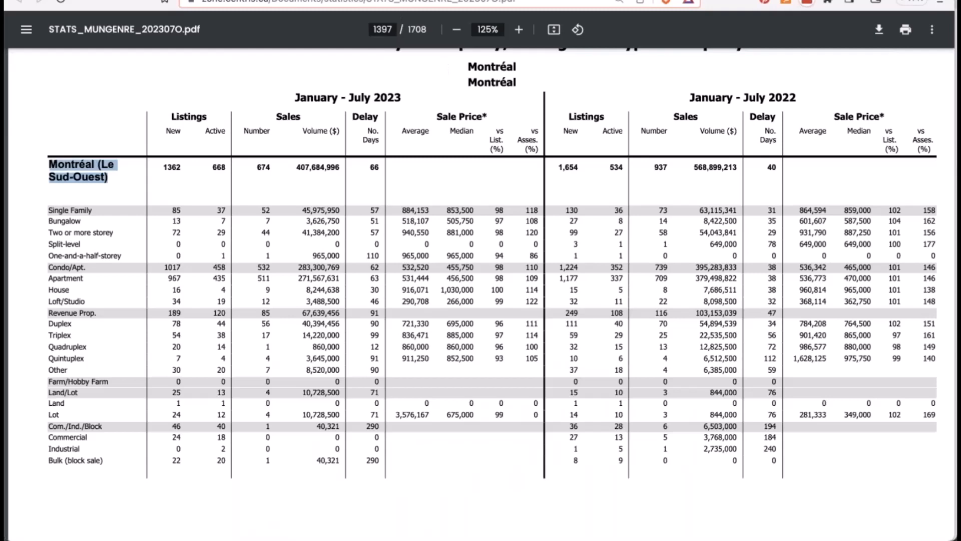
pyautogui.hotkey('ctrl', 'Tab')
pyautogui.moveTo(273, 38)
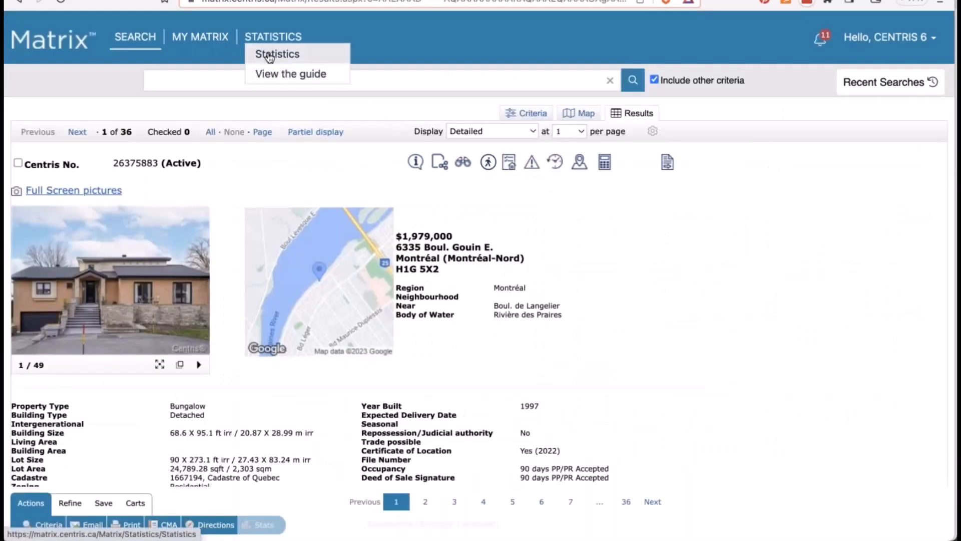
pyautogui.click(269, 58)
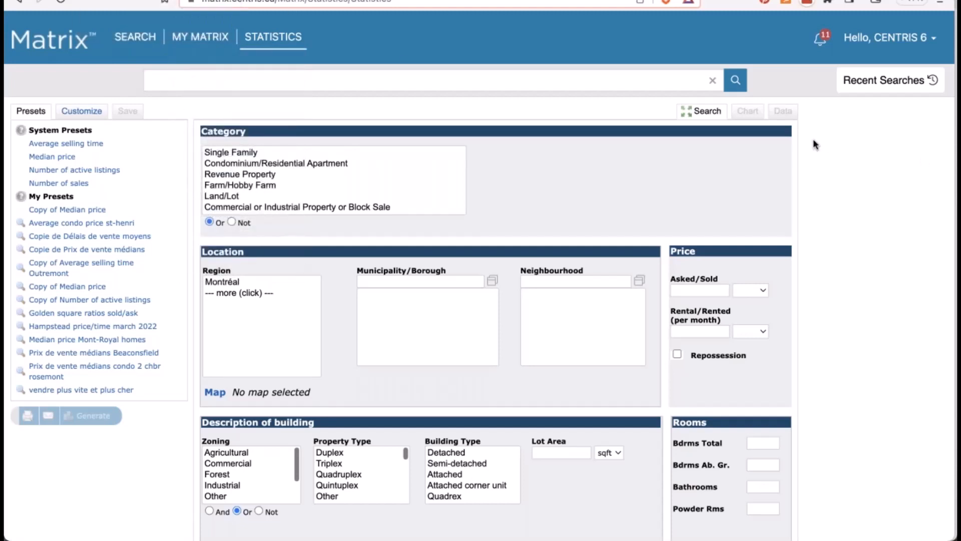
# Step: Switch to the Centris Zone tools page and display the help and support contact options
pyautogui.click(300, 1)
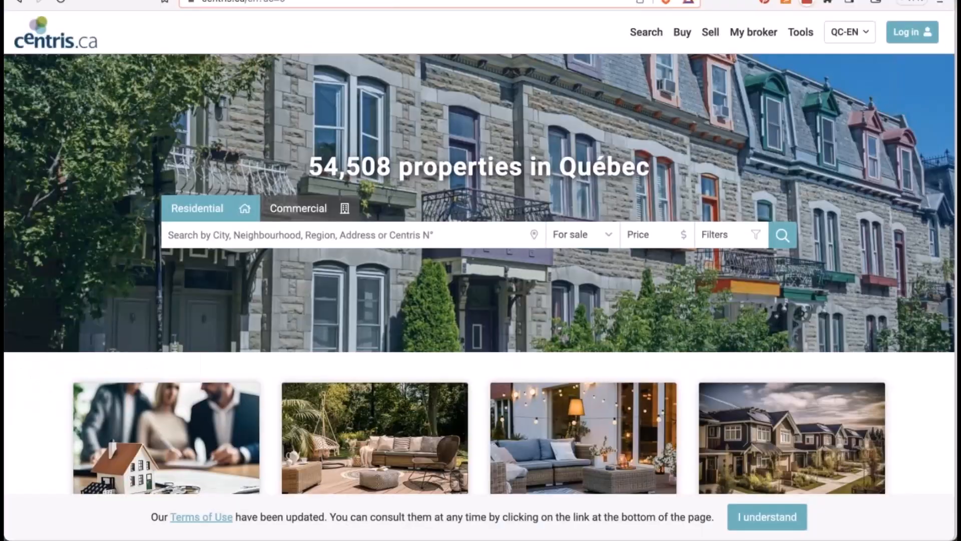
pyautogui.click(200, 1)
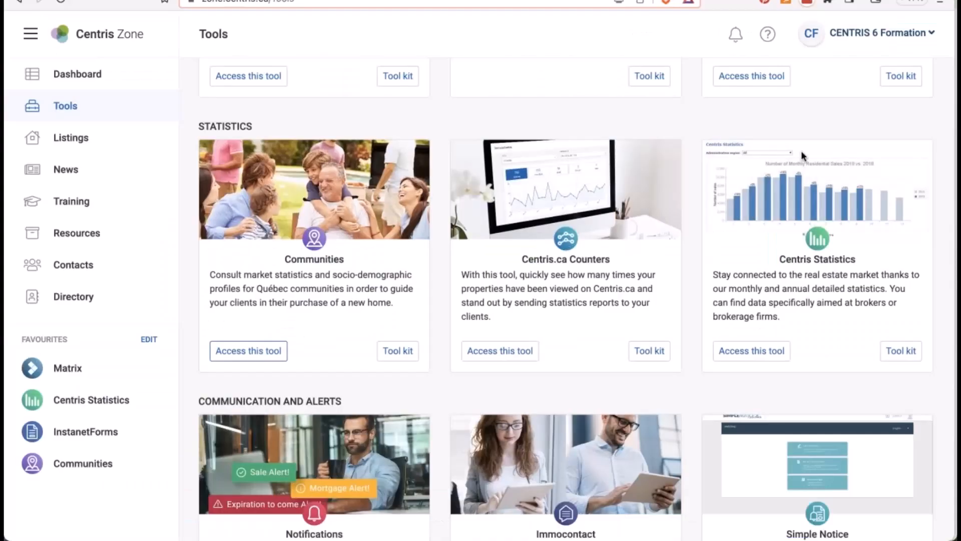
pyautogui.scroll(7, 802, 153)
pyautogui.scroll(-1, 801, 157)
pyautogui.click(768, 34)
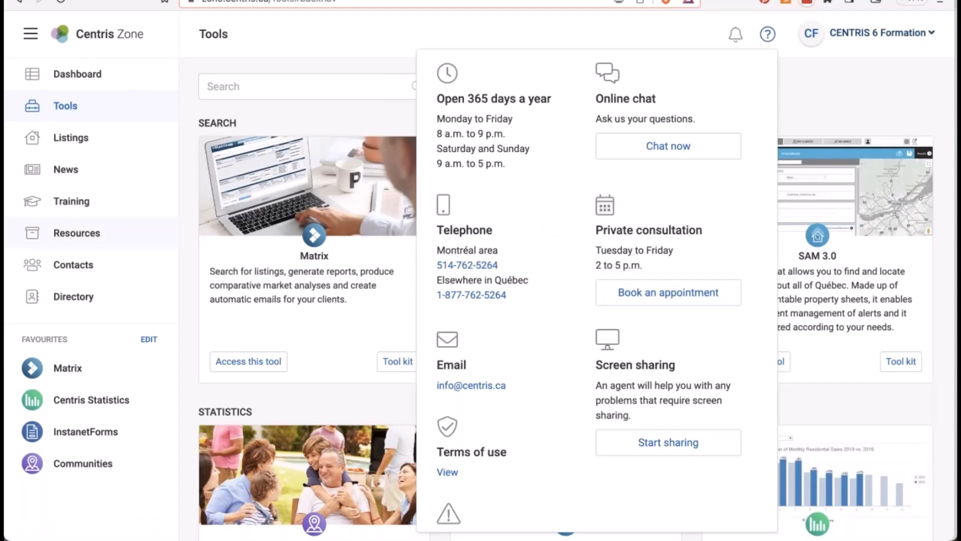
# Step: In the Centris Zone training section, search for training of type Webinars and look over the sessions open for registration
pyautogui.click(80, 210)
pyautogui.click(266, 113)
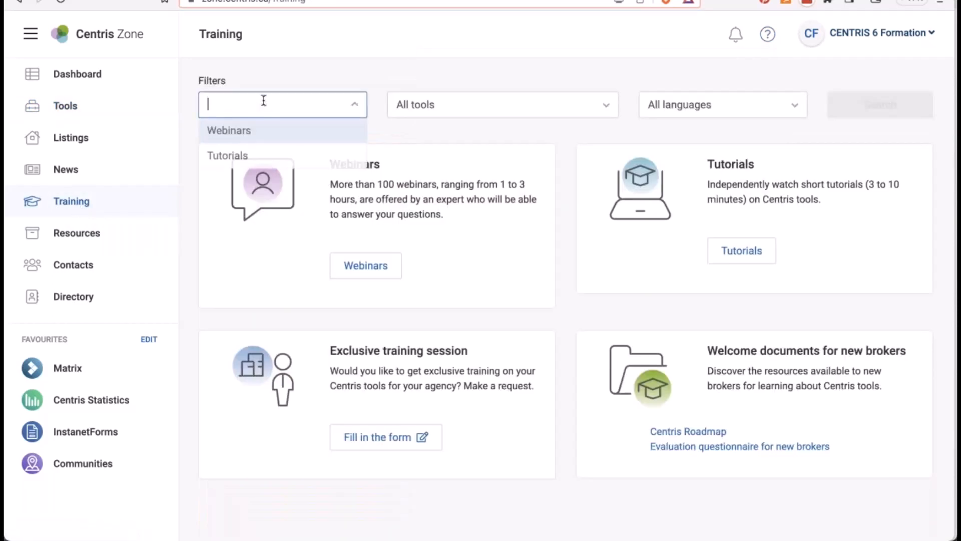
pyautogui.click(247, 131)
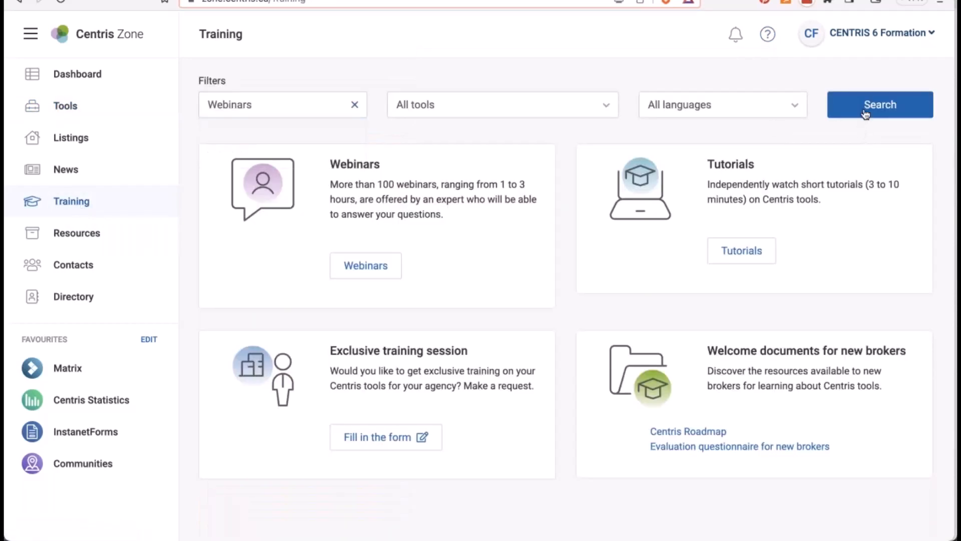
pyautogui.click(866, 115)
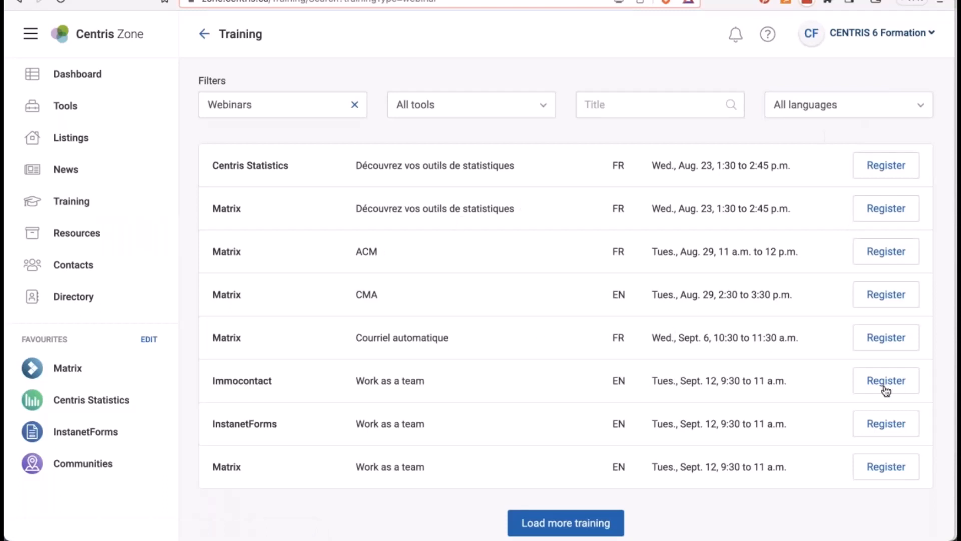
pyautogui.scroll(-1, 886, 389)
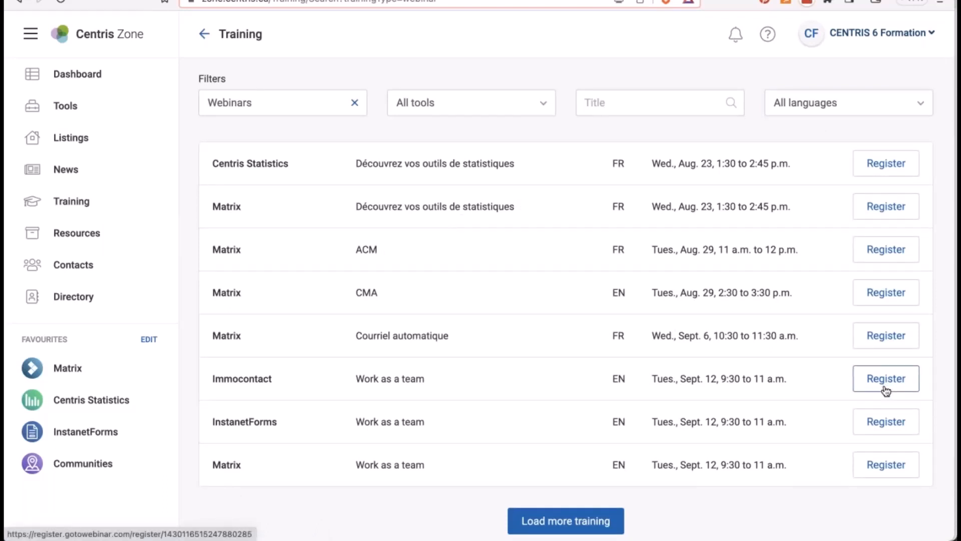